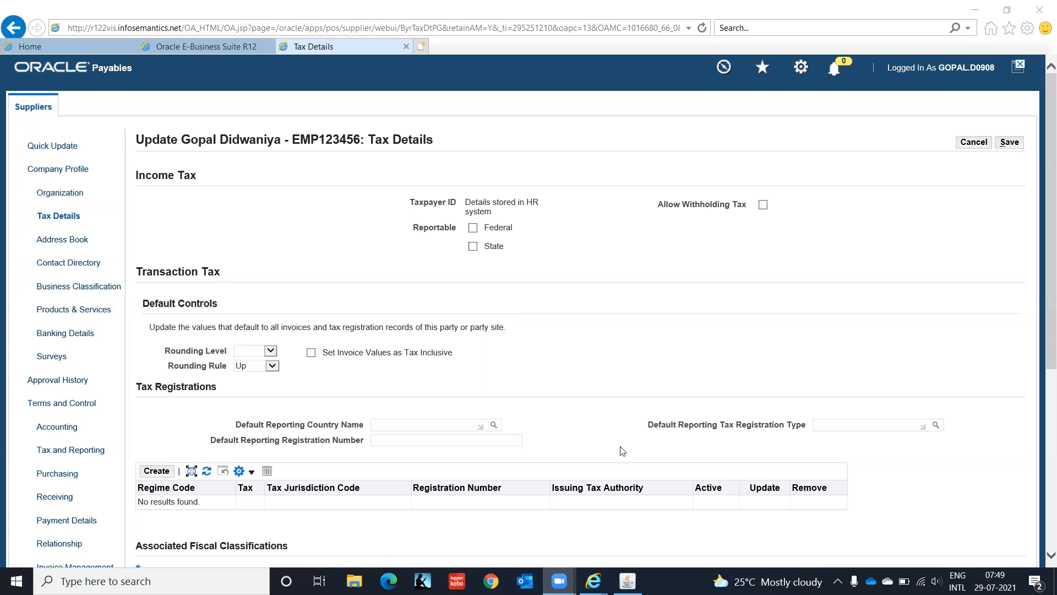
- Review the employee supplier's Tax Details, which have no tax registrations, and go to its Address Book
{"action": "left_click", "coordinate": [1041, 141]}
{"action": "left_click_drag", "start_coordinate": [1041, 141], "coordinate": [1038, 60]}
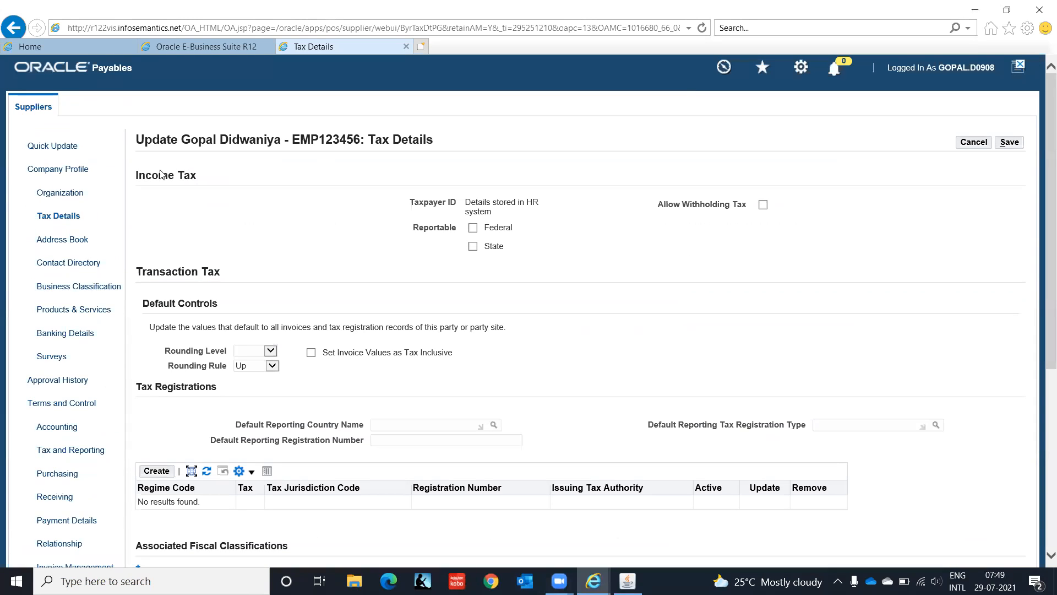
{"action": "left_click", "coordinate": [55, 242]}
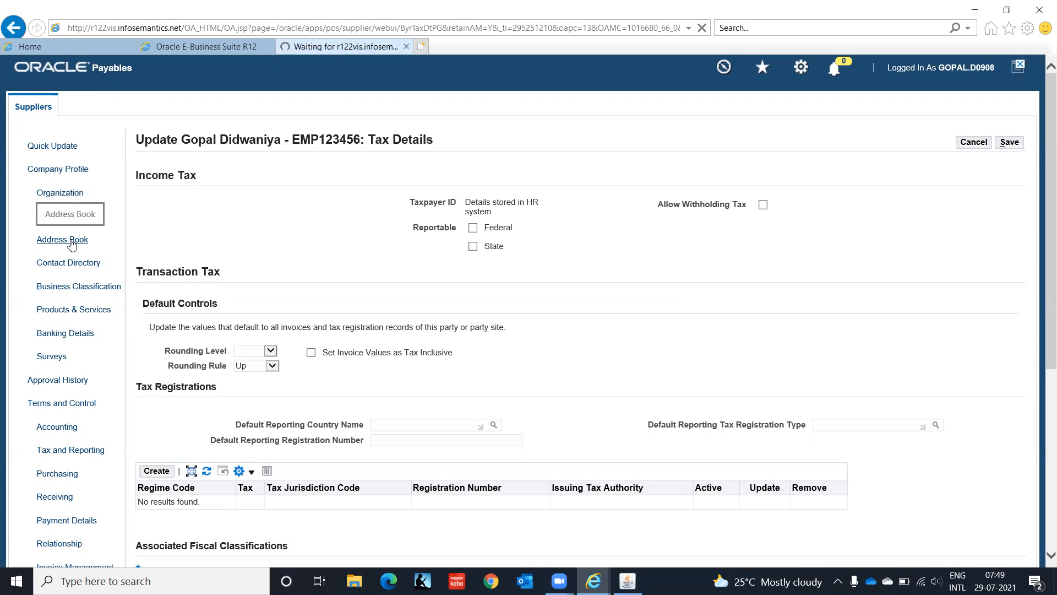
- Review the Home site in the Address Book and view its liability account C1.CHN.PUR.2210.00.0000
{"action": "left_click", "coordinate": [71, 244]}
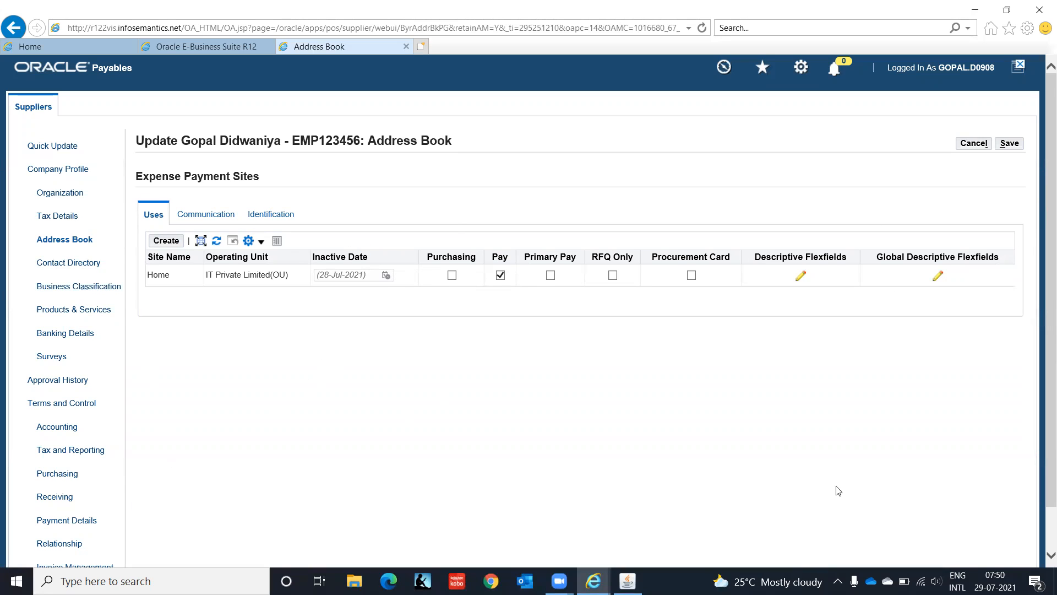
{"action": "scroll", "coordinate": [1041, 436], "scroll_direction": "down", "scroll_amount": 2}
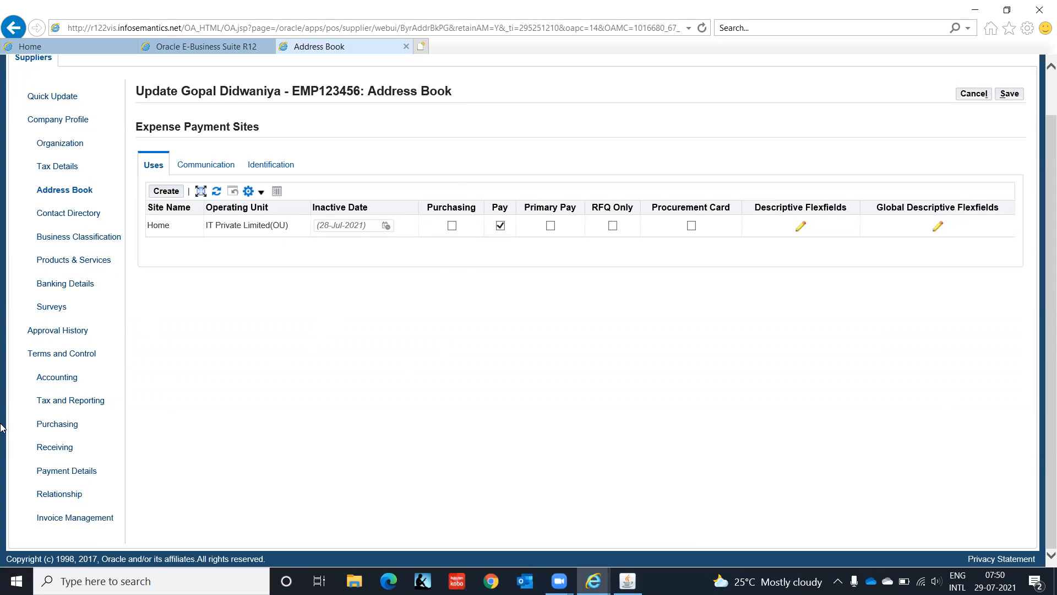
{"action": "left_click", "coordinate": [69, 384]}
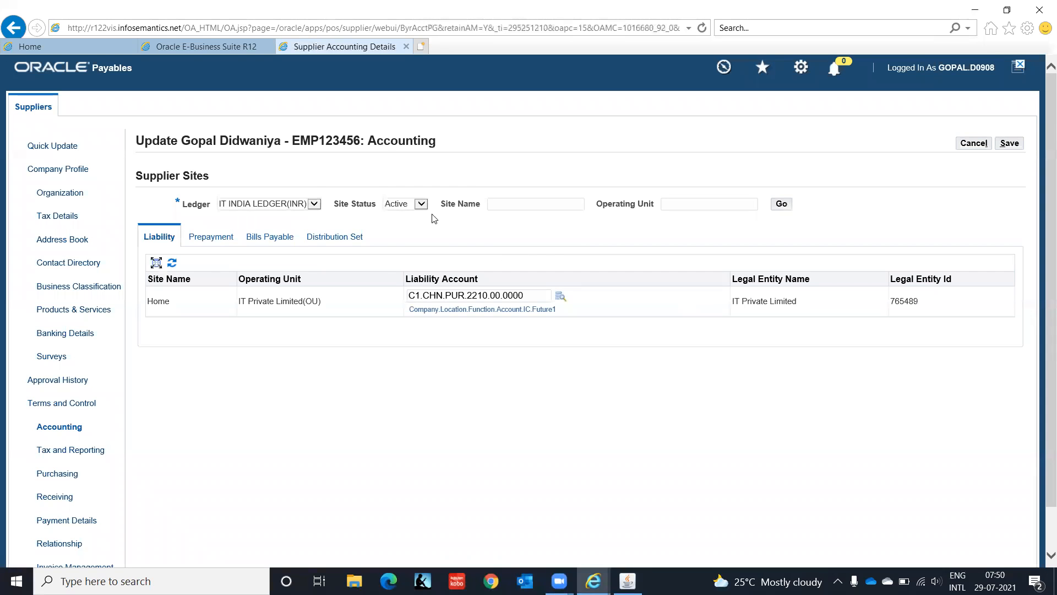
- Check prepayment account C1.CHN.PUR.2210.00.0000, save the accounting settings, and log out
{"action": "left_click", "coordinate": [217, 241]}
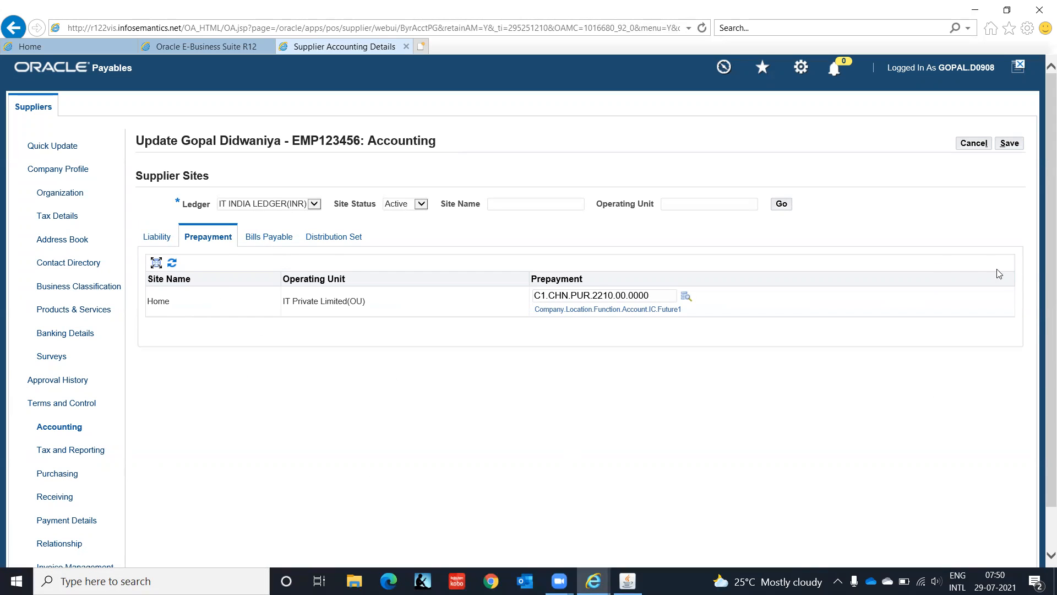
{"action": "left_click_drag", "start_coordinate": [1043, 274], "coordinate": [1043, 348]}
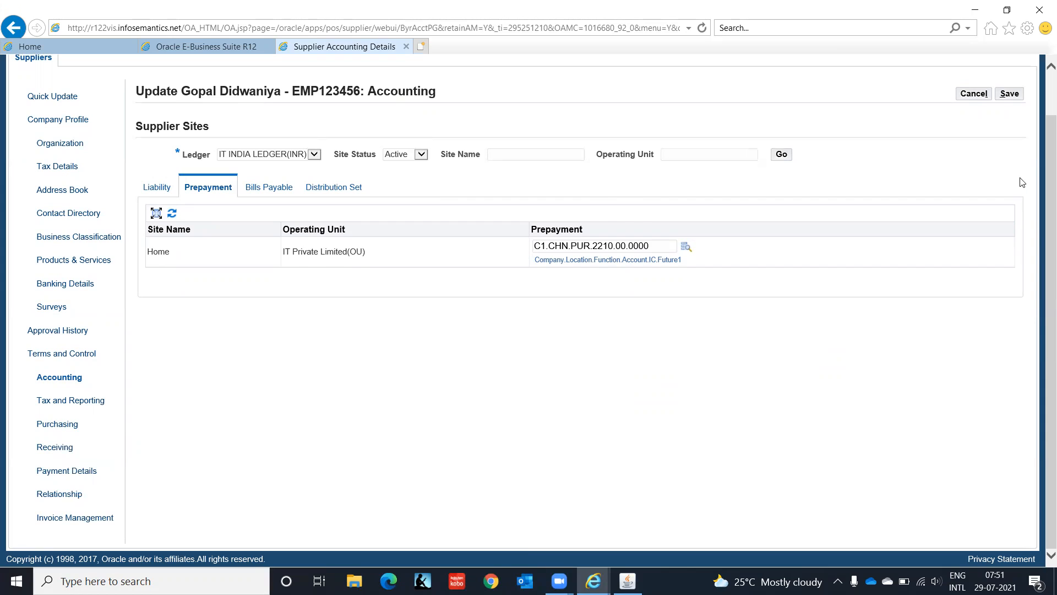
{"action": "left_click", "coordinate": [1018, 98]}
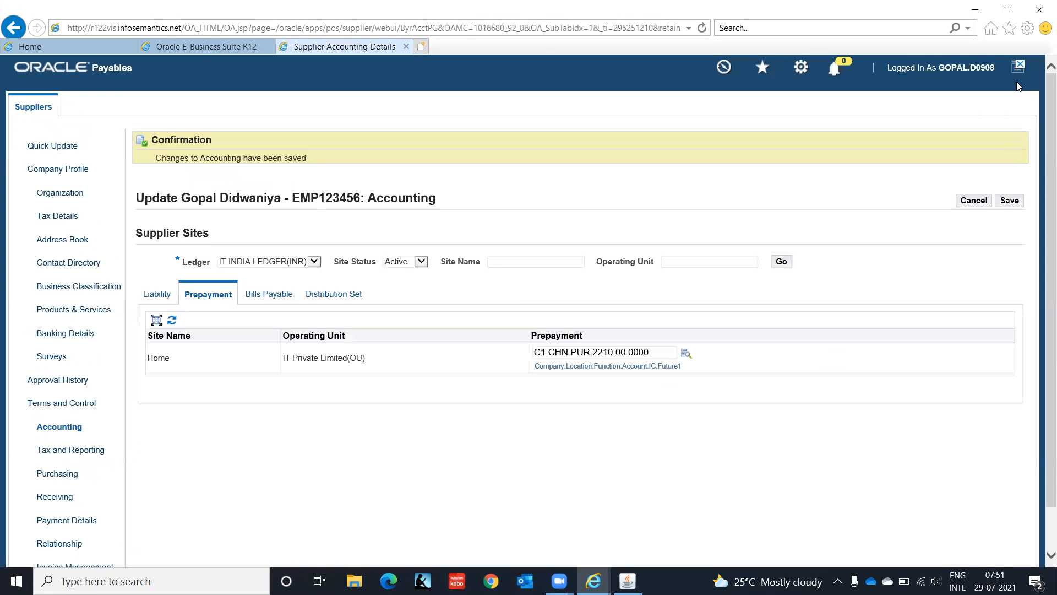
{"action": "left_click", "coordinate": [1018, 67]}
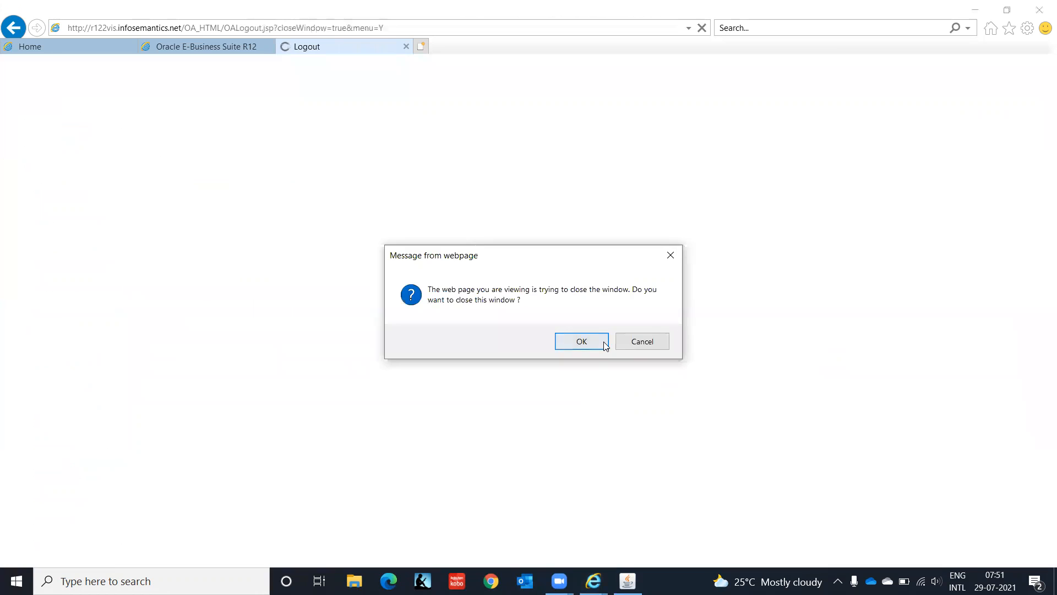
- Close the browser window and switch to the AP Super User IT India responsibility
{"action": "left_click", "coordinate": [603, 344]}
{"action": "left_click", "coordinate": [628, 581]}
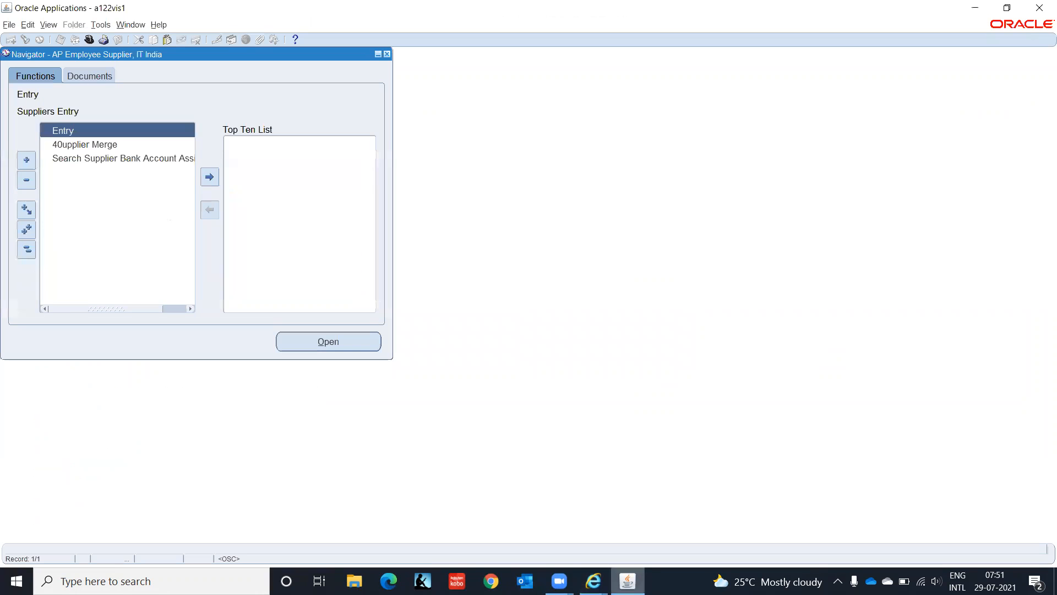
{"action": "left_click", "coordinate": [88, 40]}
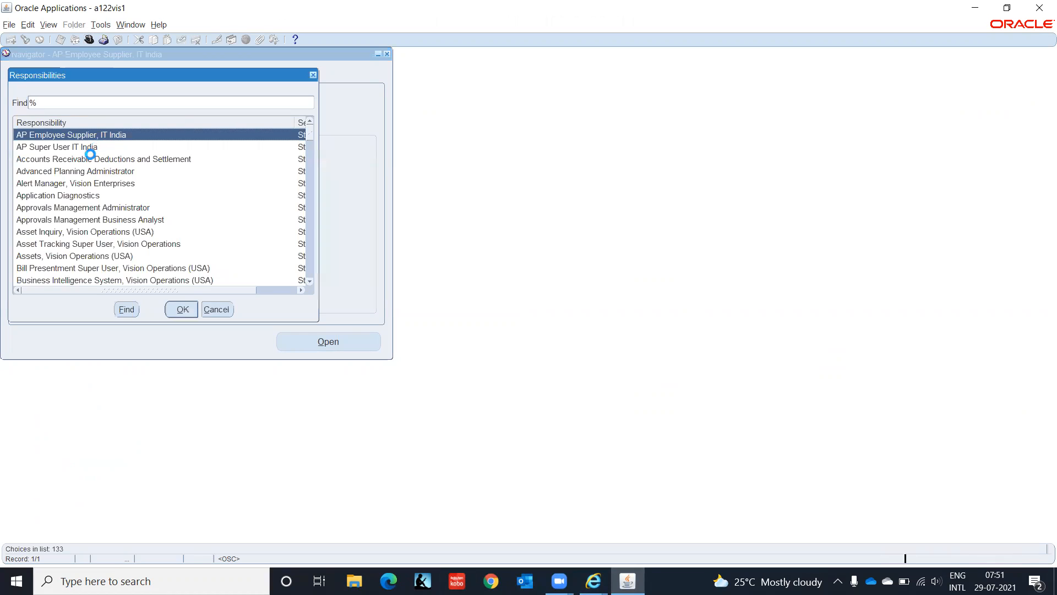
{"action": "left_click", "coordinate": [87, 149]}
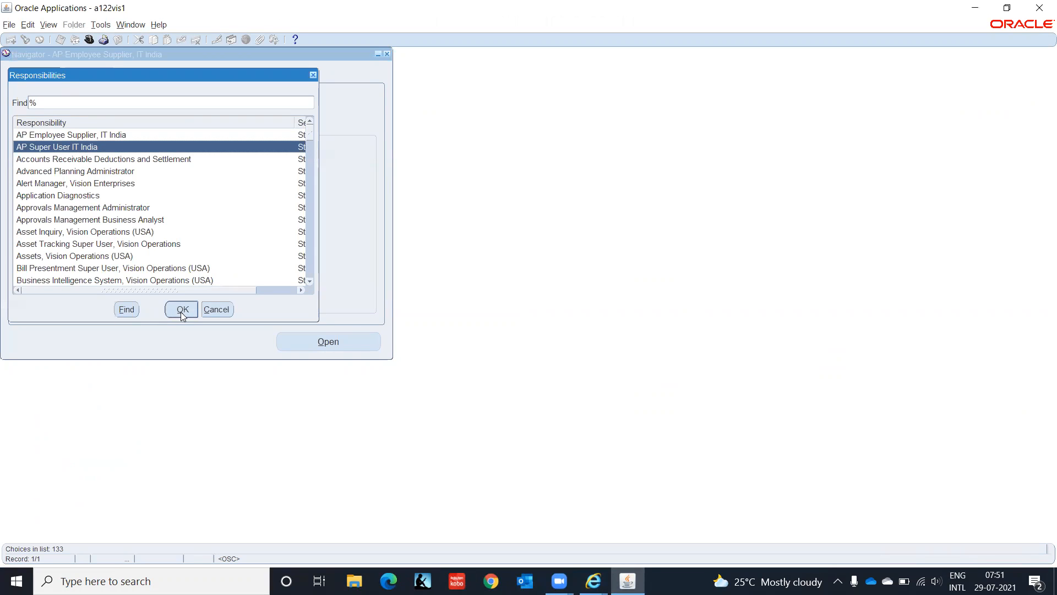
{"action": "left_click", "coordinate": [182, 310]}
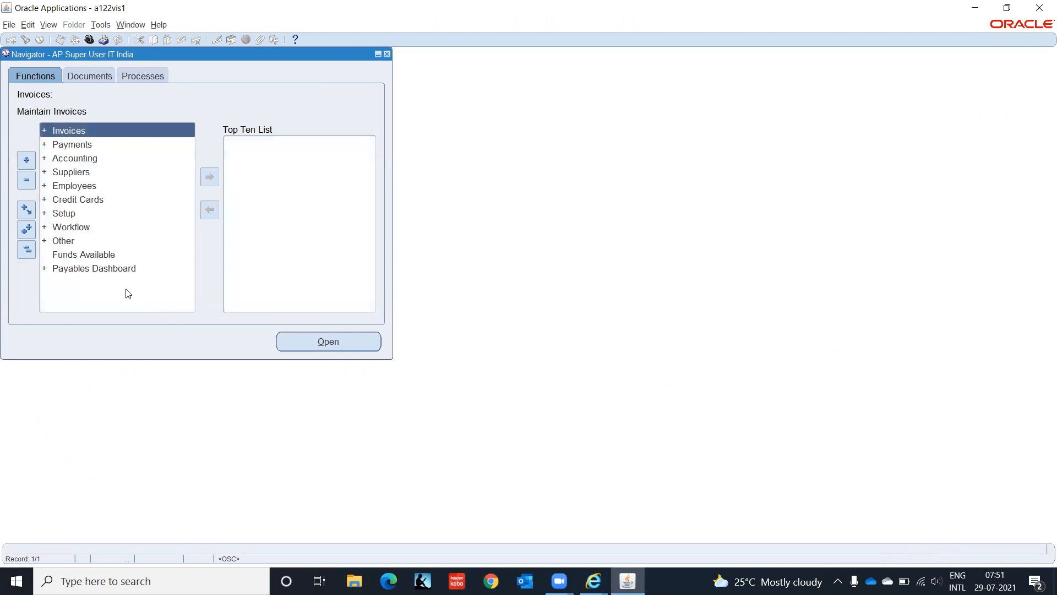
- Open the Expense Reports form under Invoices > Entry
{"action": "double_click", "coordinate": [85, 132]}
{"action": "key", "text": "Return"}
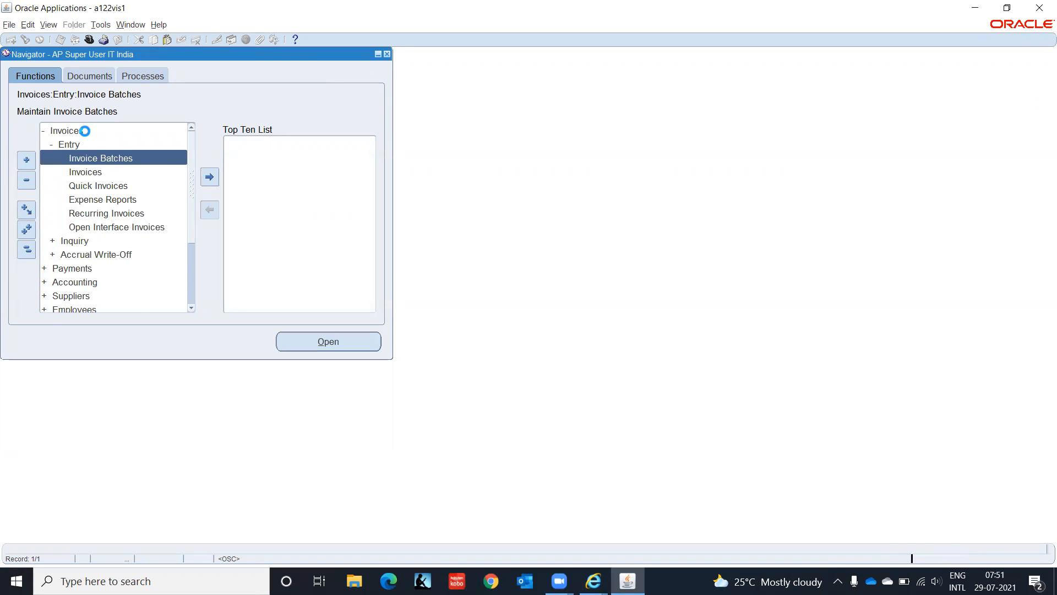
{"action": "key", "text": "Down"}
{"action": "key", "text": "Down"}
{"action": "key", "text": "Down"}
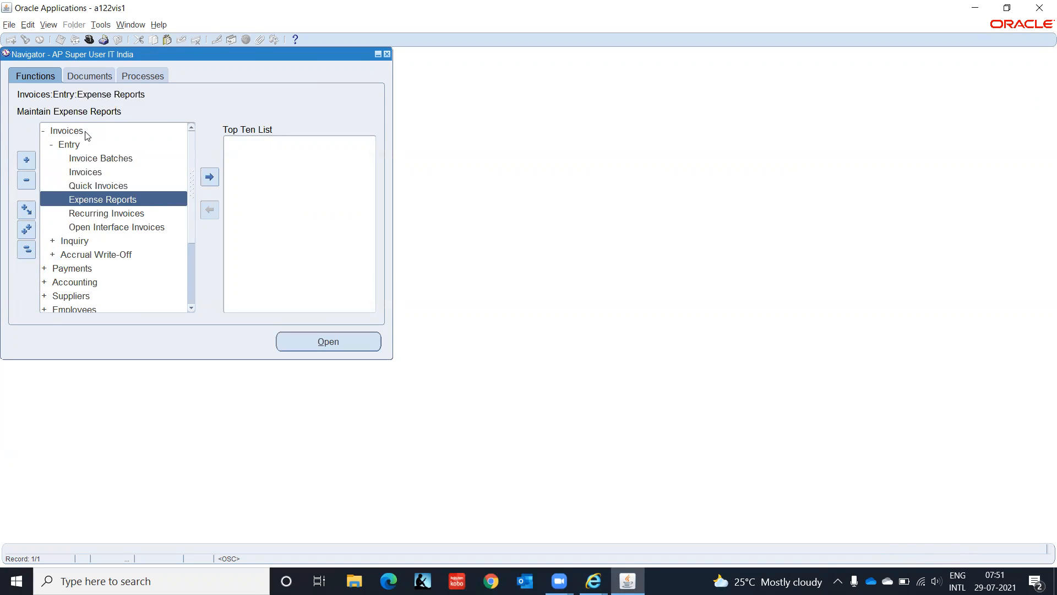
{"action": "key", "text": "Return"}
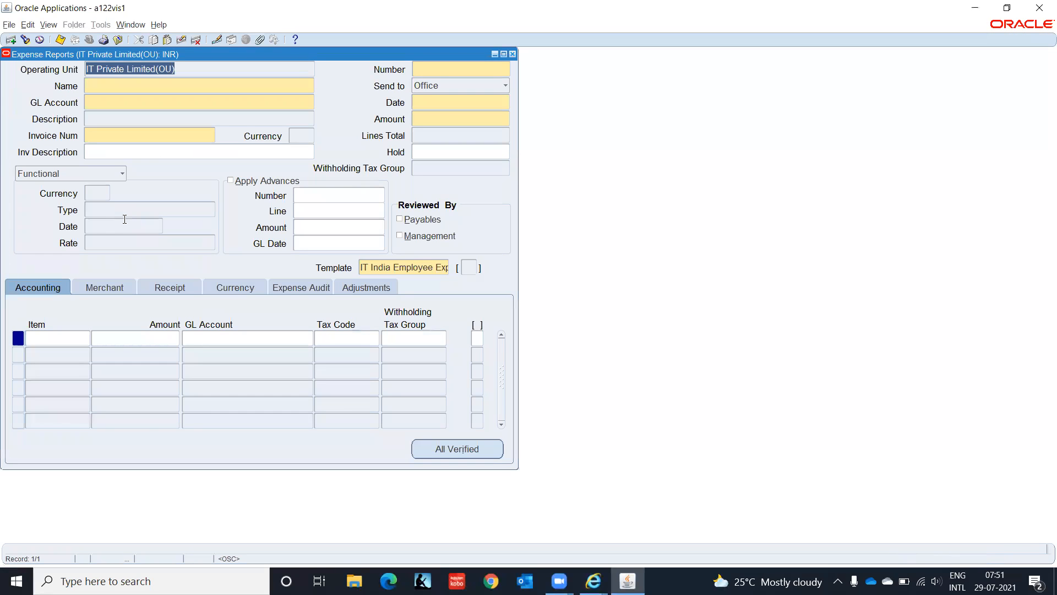
- Enter the employee's name on the expense report so its defaults fill in
{"action": "left_click", "coordinate": [107, 81]}
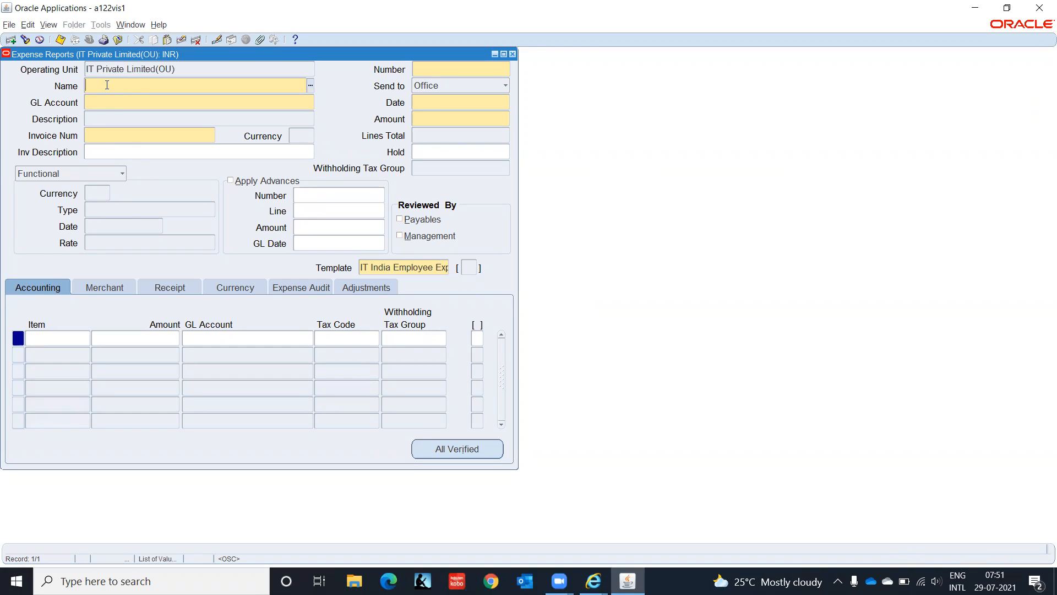
{"action": "type", "text": "Gopal"}
{"action": "key", "text": "Tab"}
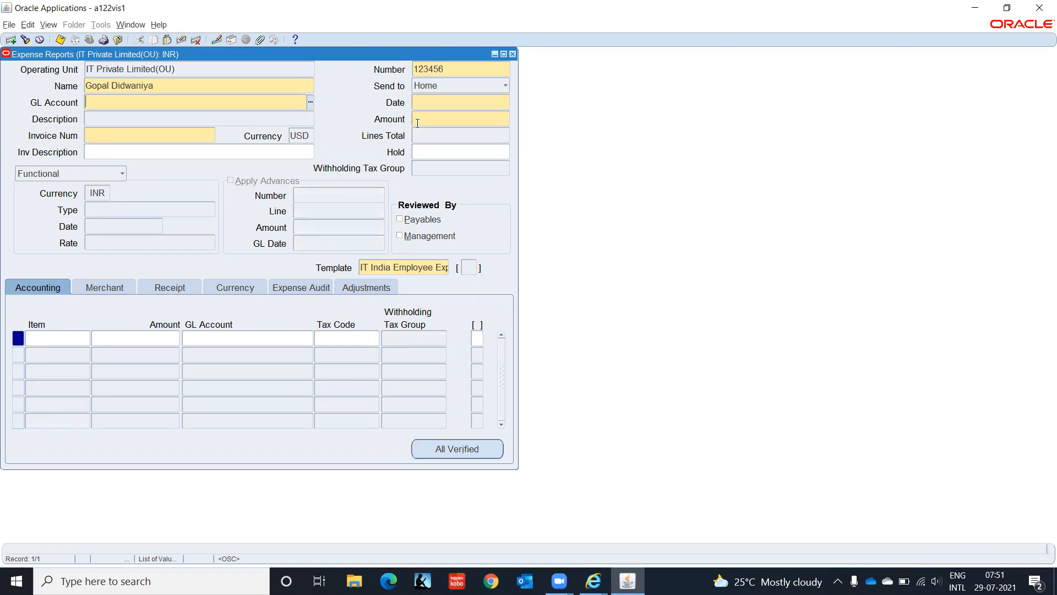
- Enter C1, CHN and HR as the first GL account segments
{"action": "left_click", "coordinate": [309, 102]}
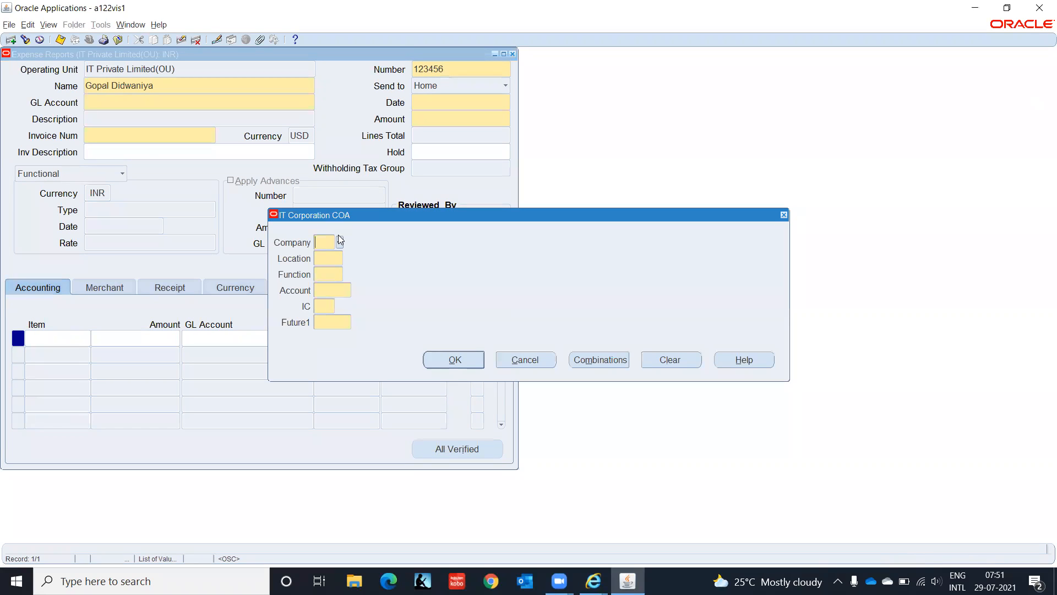
{"action": "type", "text": "C1"}
{"action": "key", "text": "Tab"}
{"action": "type", "text": "CHN"}
{"action": "key", "text": "Tab"}
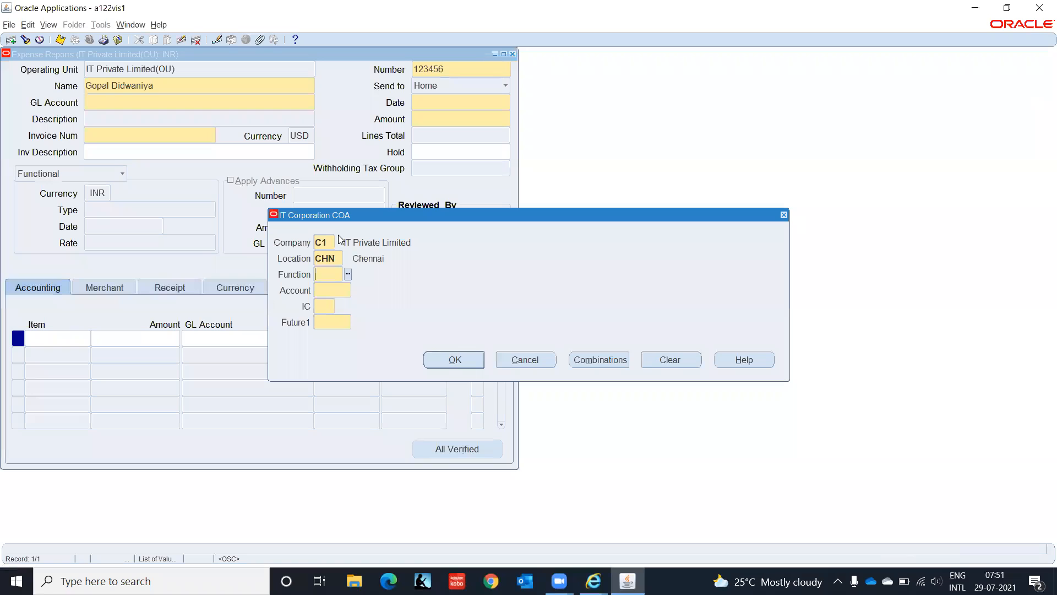
{"action": "type", "text": "HR"}
{"action": "key", "text": "Tab"}
- Pick account 2210 Accounts Payable from the list, then finish with segments 00 and 0000
{"action": "key", "text": "ctrl+l"}
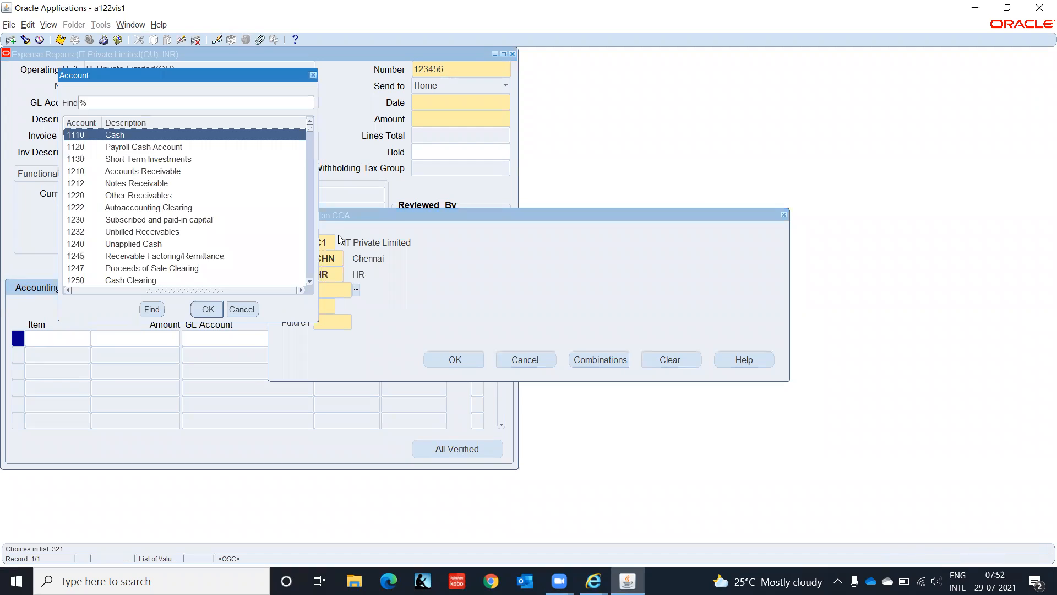
{"action": "key", "text": "Down"}
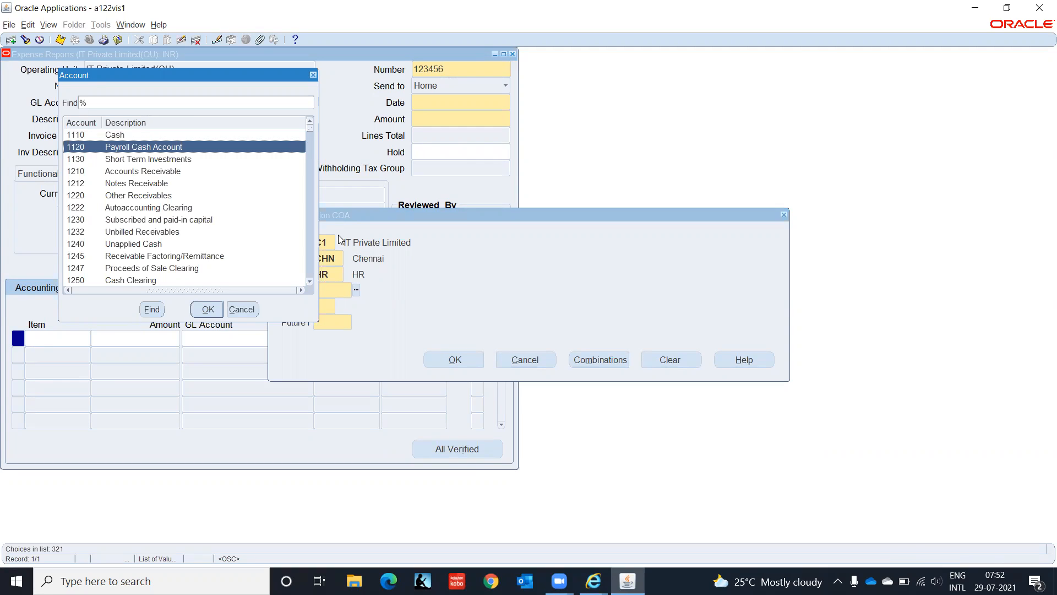
{"action": "key", "text": "Down"}
{"action": "key", "text": "Down"}
{"action": "key", "text": "Down"}
{"action": "key", "text": "Down"}
{"action": "key", "text": "Down"}
{"action": "key", "text": "Down"}
{"action": "key", "text": "Down"}
{"action": "key", "text": "Down"}
{"action": "key", "text": "Down"}
{"action": "key", "text": "Down"}
{"action": "key", "text": "Down"}
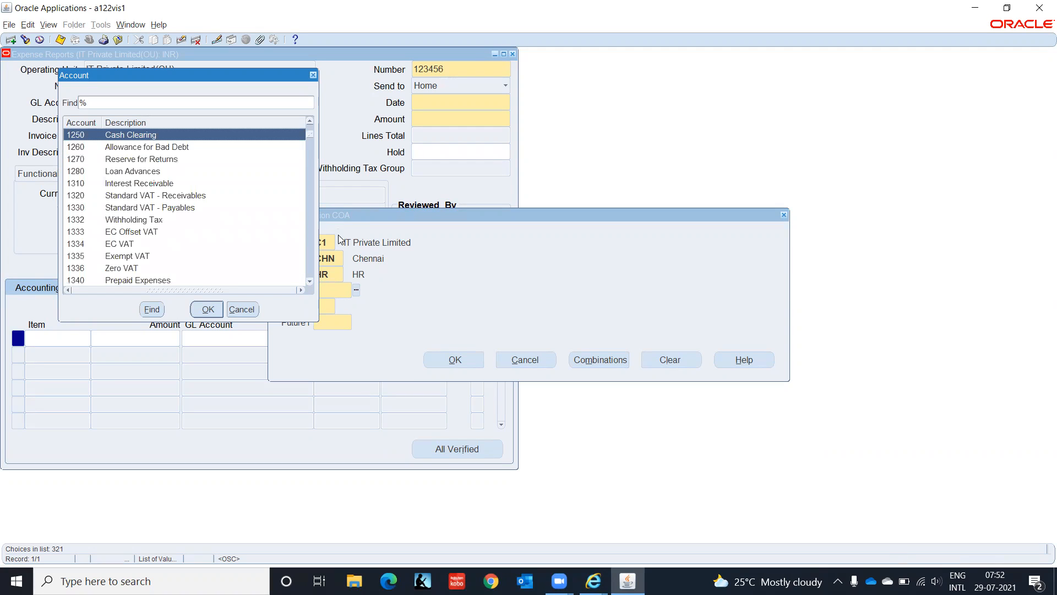
{"action": "key", "text": "Down"}
{"action": "key", "text": "Down"}
{"action": "key", "text": "Down"}
{"action": "key", "text": "Down"}
{"action": "key", "text": "Down"}
{"action": "key", "text": "Down"}
{"action": "key", "text": "Down"}
{"action": "key", "text": "Down"}
{"action": "key", "text": "Down"}
{"action": "key", "text": "Down"}
{"action": "key", "text": "Down"}
{"action": "key", "text": "Down"}
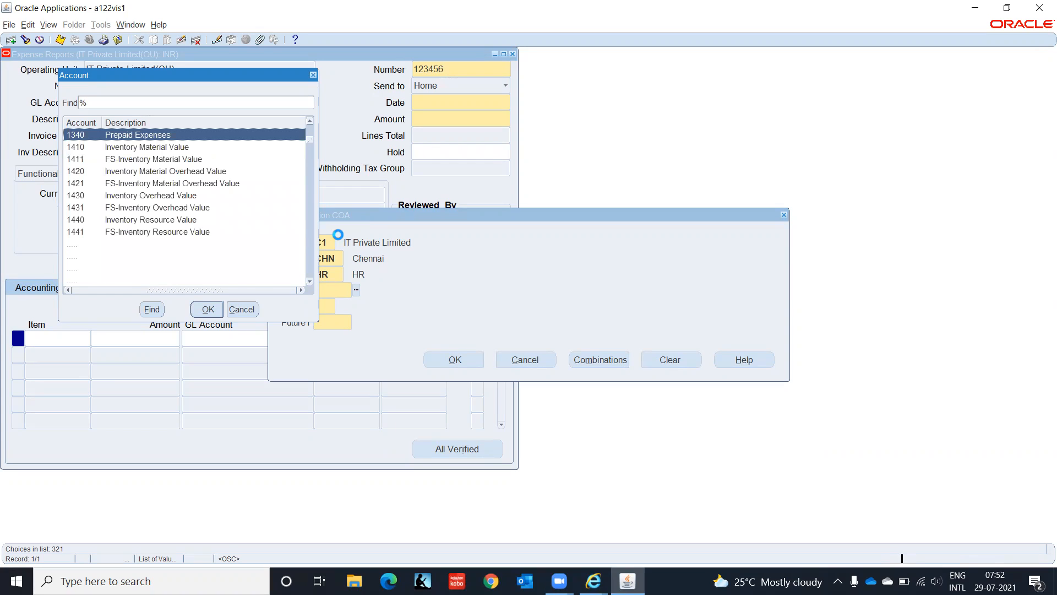
{"action": "key", "text": "Down"}
{"action": "key", "text": "Down"}
{"action": "key", "text": "Down"}
{"action": "key", "text": "Down"}
{"action": "key", "text": "Down"}
{"action": "key", "text": "Down"}
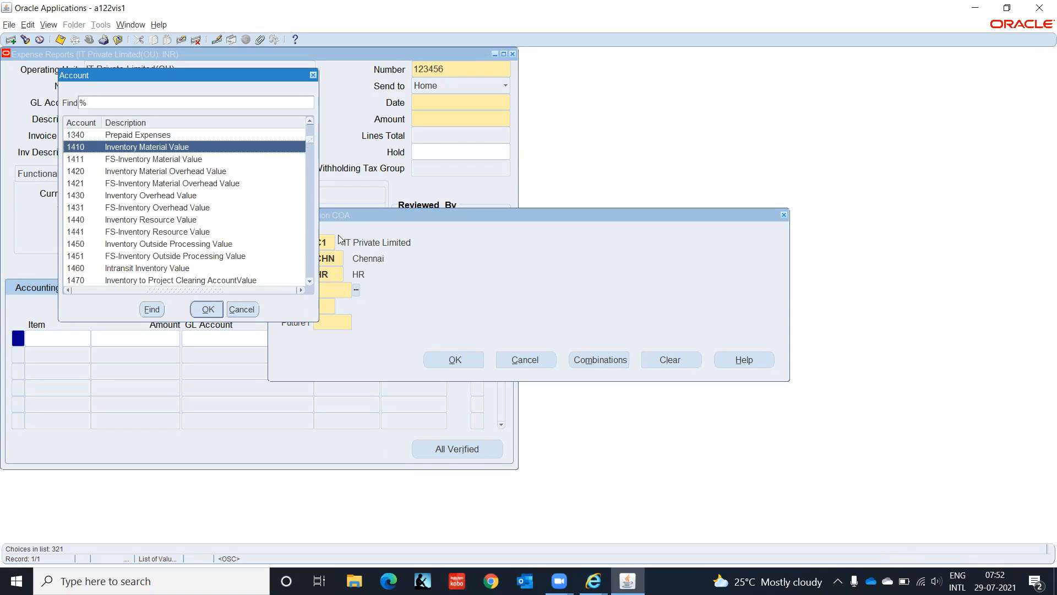
{"action": "key", "text": "Down"}
{"action": "key", "text": "Down"}
{"action": "key", "text": "Down"}
{"action": "key", "text": "Down"}
{"action": "key", "text": "Down"}
{"action": "key", "text": "Down"}
{"action": "key", "text": "Down"}
{"action": "key", "text": "Down"}
{"action": "key", "text": "Down"}
{"action": "key", "text": "Down"}
{"action": "key", "text": "Down"}
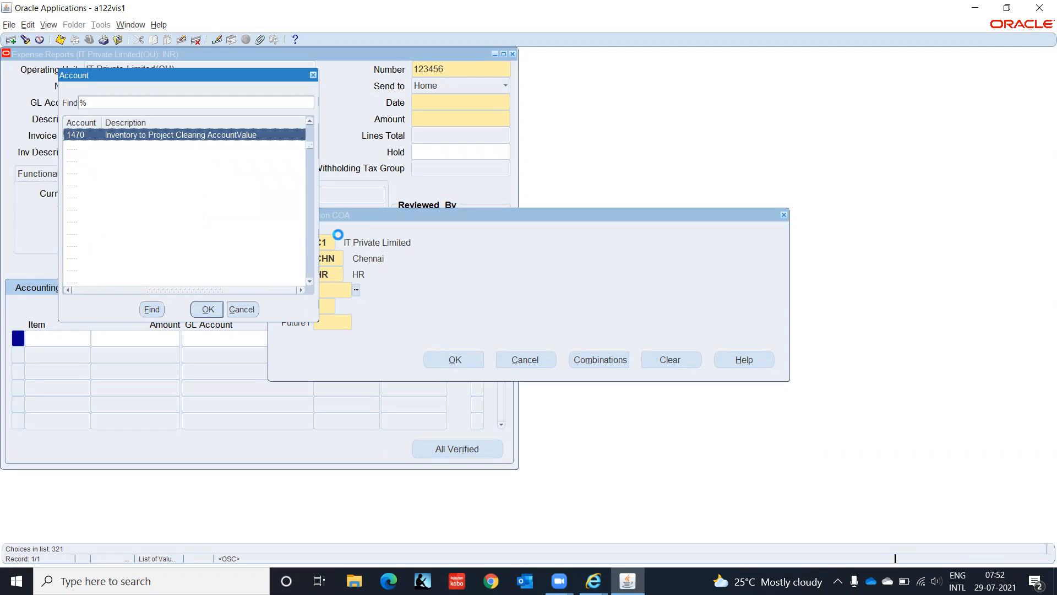
{"action": "key", "text": "Down"}
{"action": "key", "text": "Down"}
{"action": "key", "text": "Down"}
{"action": "key", "text": "Down"}
{"action": "key", "text": "Down"}
{"action": "key", "text": "Down"}
{"action": "key", "text": "Down"}
{"action": "key", "text": "Down"}
{"action": "key", "text": "Down"}
{"action": "key", "text": "Down"}
{"action": "key", "text": "Down"}
{"action": "key", "text": "Down"}
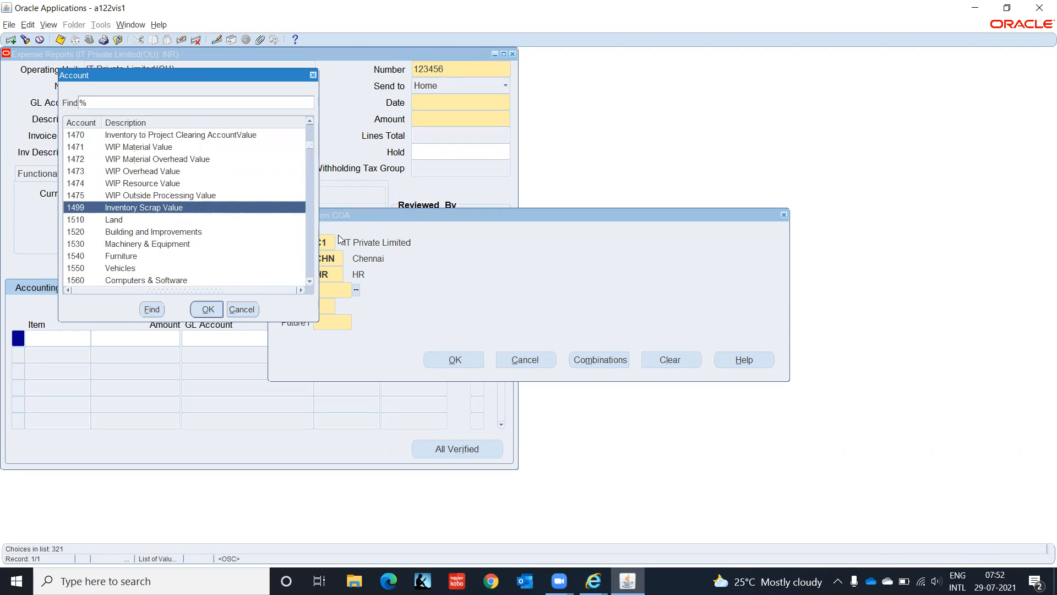
{"action": "key", "text": "Down"}
{"action": "key", "text": "Down"}
{"action": "key", "text": "Down"}
{"action": "key", "text": "Down"}
{"action": "key", "text": "Down"}
{"action": "key", "text": "Down"}
{"action": "key", "text": "Down"}
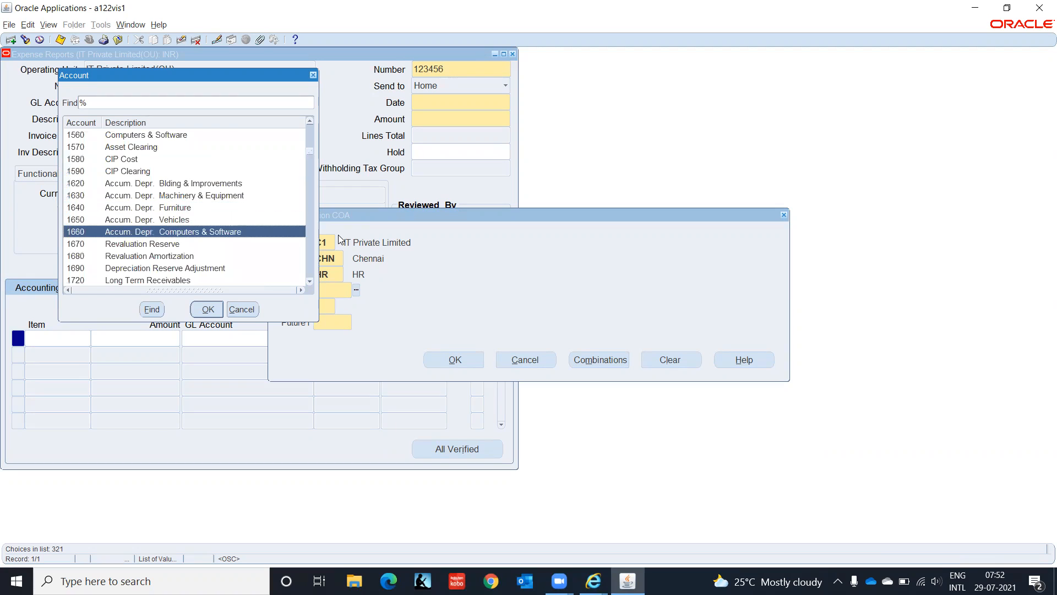
{"action": "key", "text": "Down"}
{"action": "key", "text": "Down"}
{"action": "key", "text": "Down"}
{"action": "key", "text": "Down"}
{"action": "key", "text": "Down"}
{"action": "key", "text": "Down"}
{"action": "key", "text": "Down"}
{"action": "key", "text": "Down"}
{"action": "key", "text": "Down"}
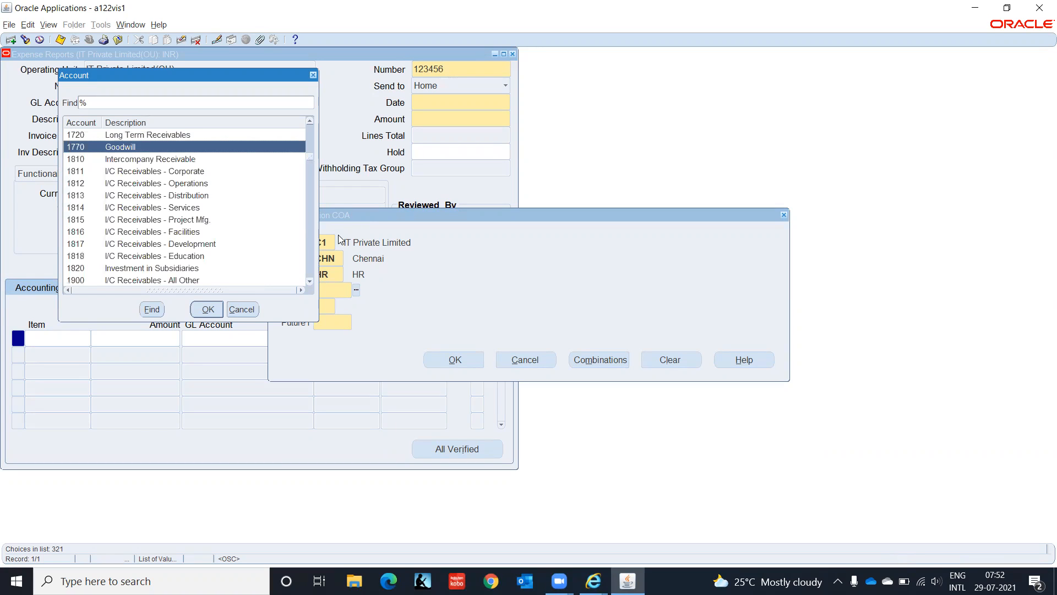
{"action": "key", "text": "Down"}
{"action": "key", "text": "Down"}
{"action": "key", "text": "Down"}
{"action": "key", "text": "Down"}
{"action": "key", "text": "Down"}
{"action": "key", "text": "Down"}
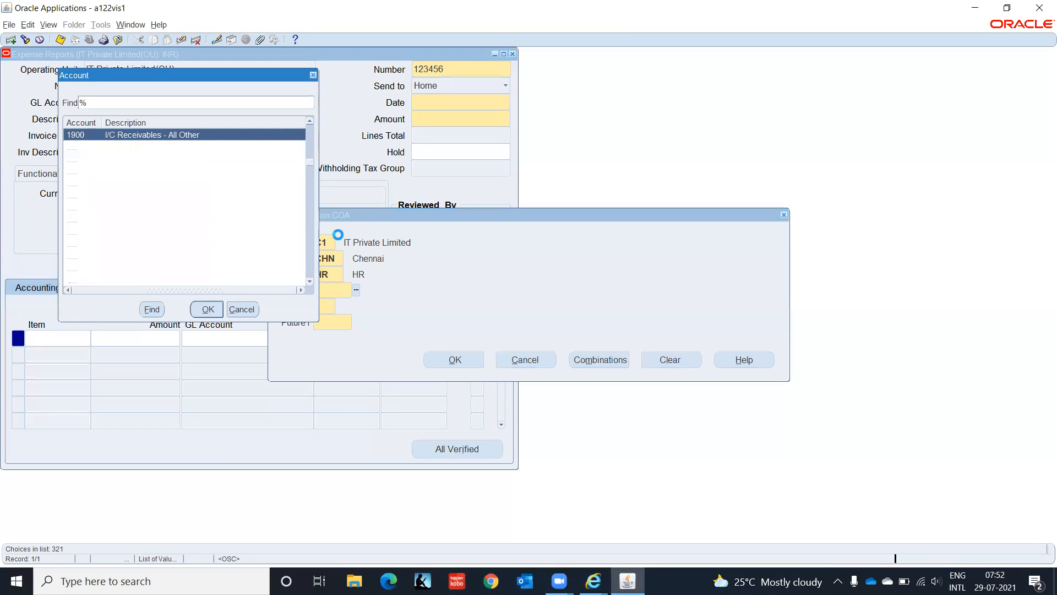
{"action": "key", "text": "Down"}
{"action": "key", "text": "Down"}
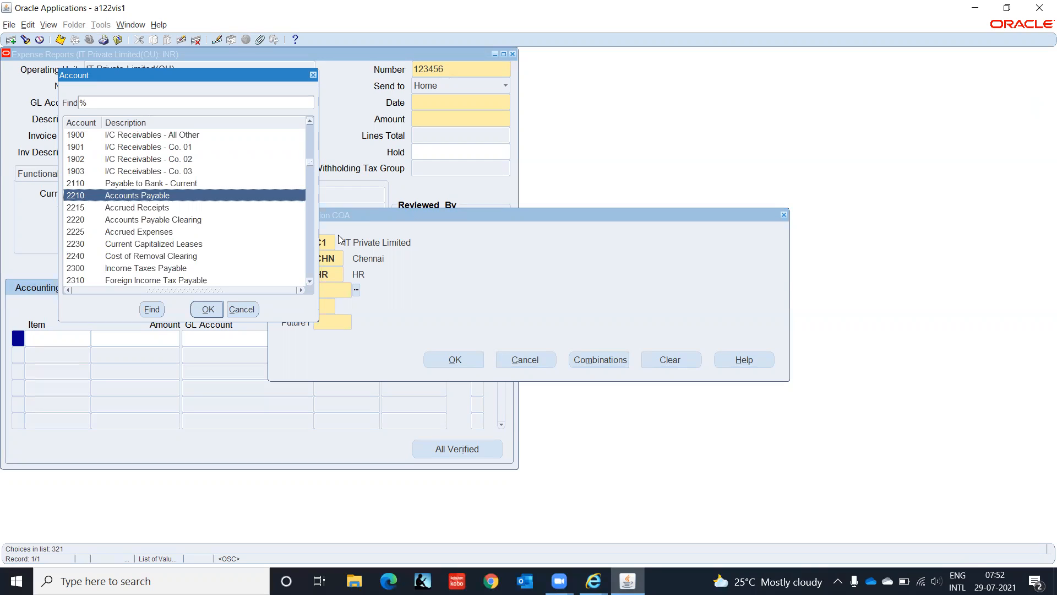
{"action": "key", "text": "Down"}
{"action": "key", "text": "Down"}
{"action": "key", "text": "Down"}
{"action": "key", "text": "Down"}
{"action": "key", "text": "Down"}
{"action": "key", "text": "Down"}
{"action": "key", "text": "Down"}
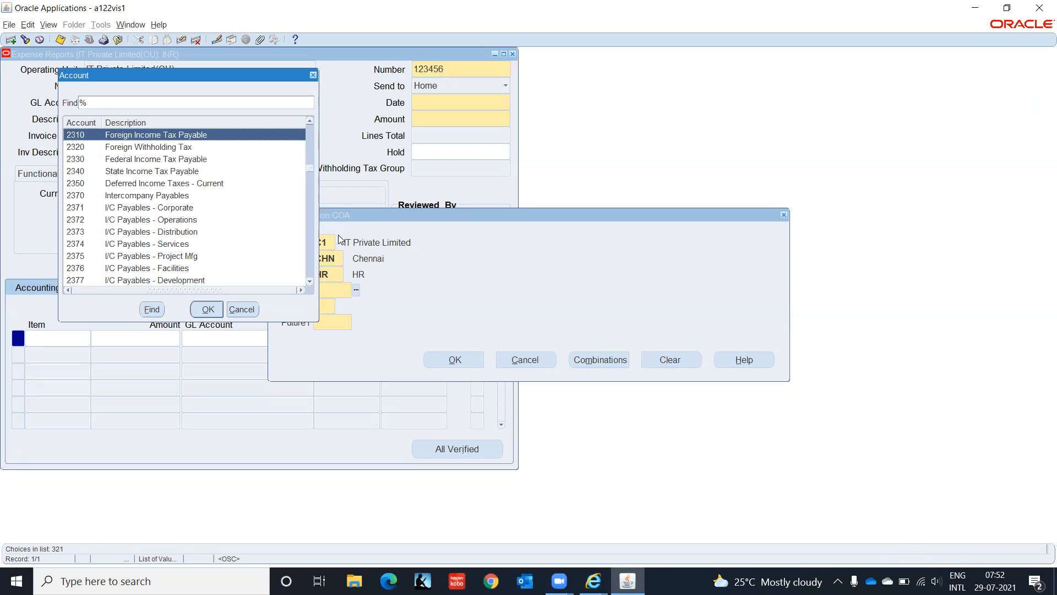
{"action": "key", "text": "Up"}
{"action": "key", "text": "Up"}
{"action": "key", "text": "Up"}
{"action": "key", "text": "Up"}
{"action": "key", "text": "Up"}
{"action": "key", "text": "Up"}
{"action": "key", "text": "Up"}
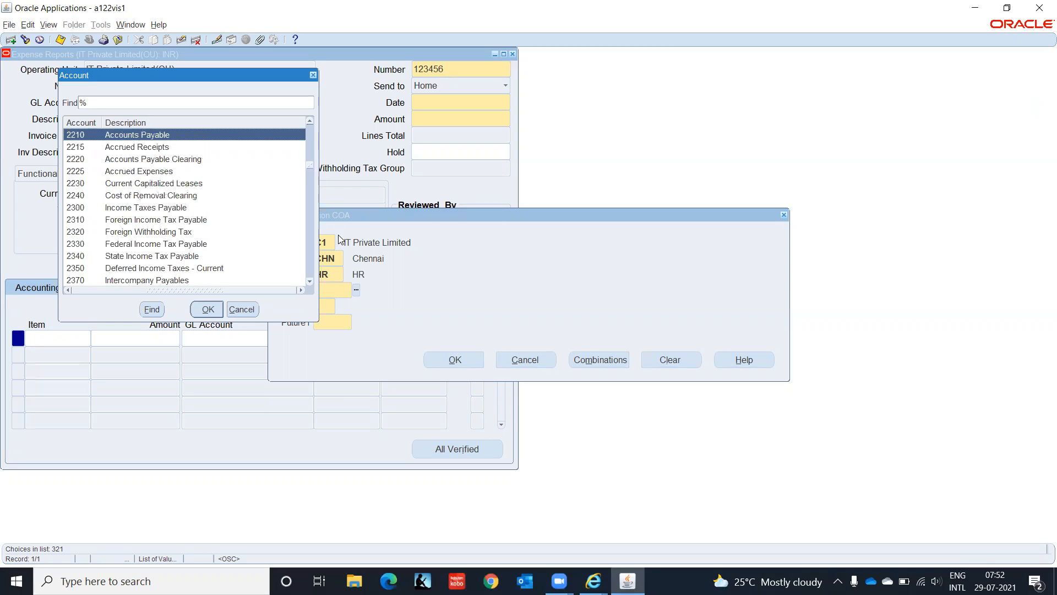
{"action": "key", "text": "Return"}
{"action": "type", "text": "00"}
{"action": "key", "text": "Tab"}
{"action": "type", "text": "0000"}
{"action": "key", "text": "Tab"}
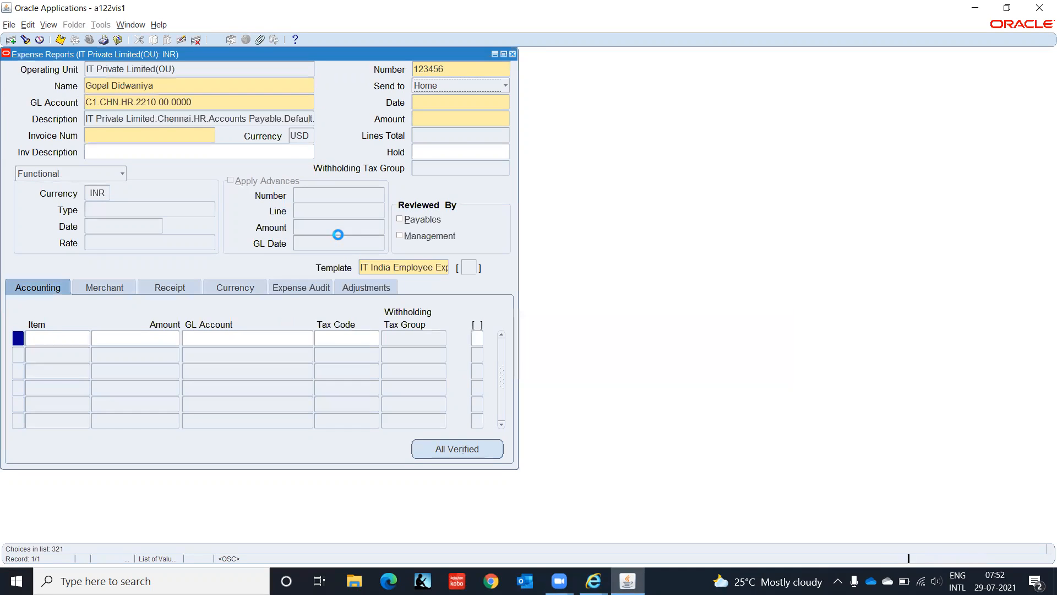
- Date the report 28-JUL-2021, enter invoice number EMP001, and select the currency code
{"action": "left_click", "coordinate": [455, 102]}
{"action": "type", "text": "2"}
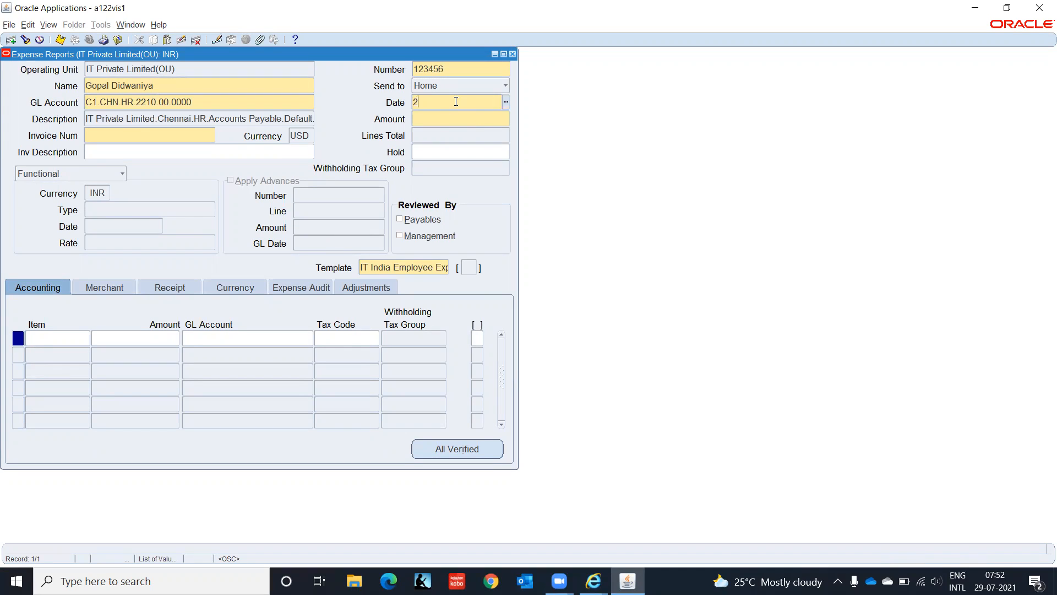
{"action": "type", "text": "8JUL2021"}
{"action": "key", "text": "Tab"}
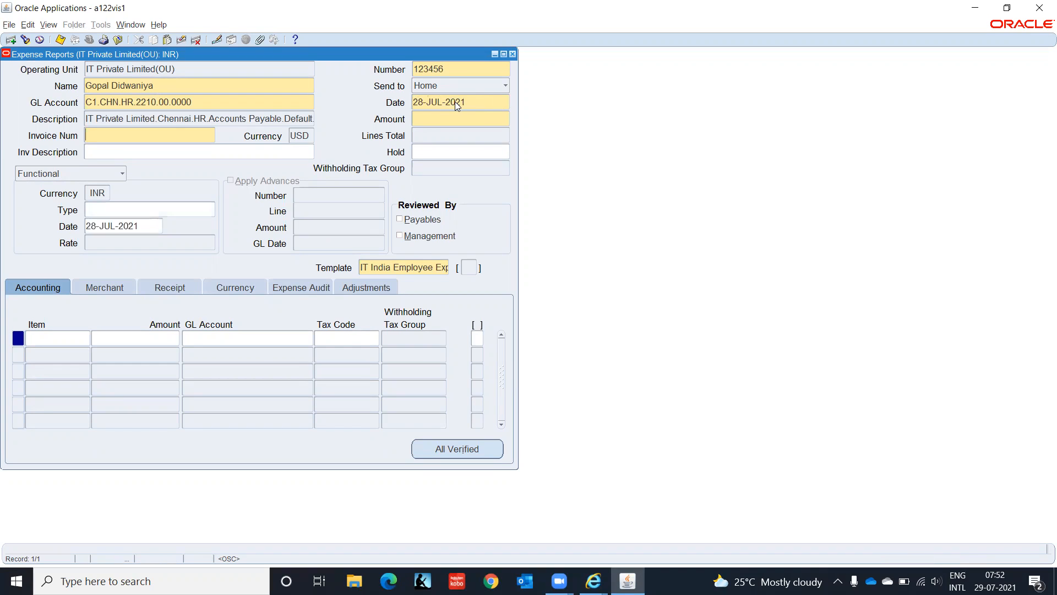
{"action": "type", "text": "EMP001"}
{"action": "key", "text": "Tab"}
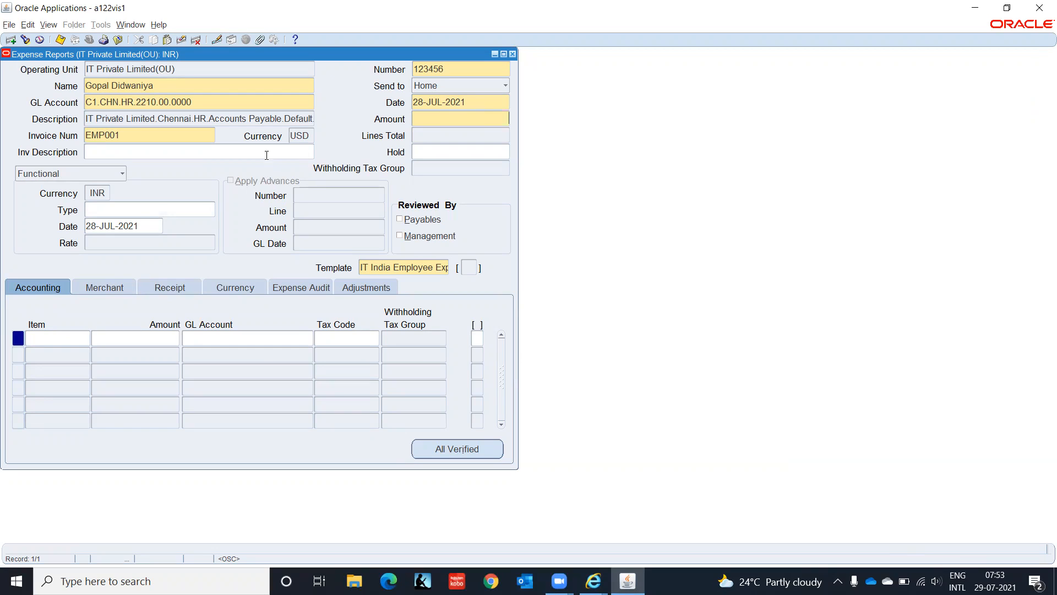
{"action": "left_click_drag", "start_coordinate": [290, 136], "coordinate": [300, 135]}
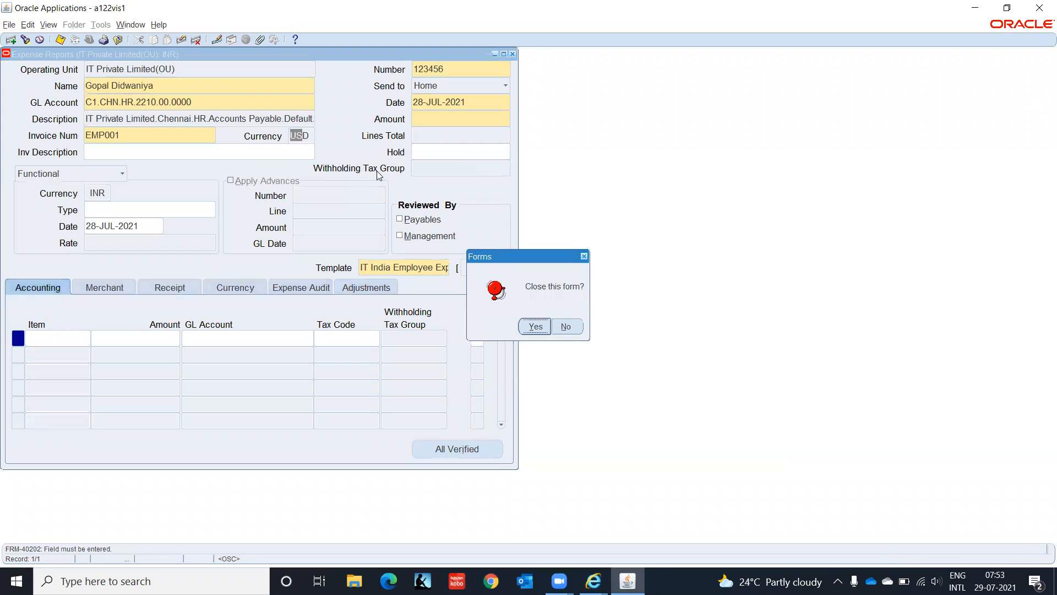
- Close the expense report form, switch to AP Employee Supplier, IT India, and return to the Payables web page
{"action": "left_click", "coordinate": [528, 326]}
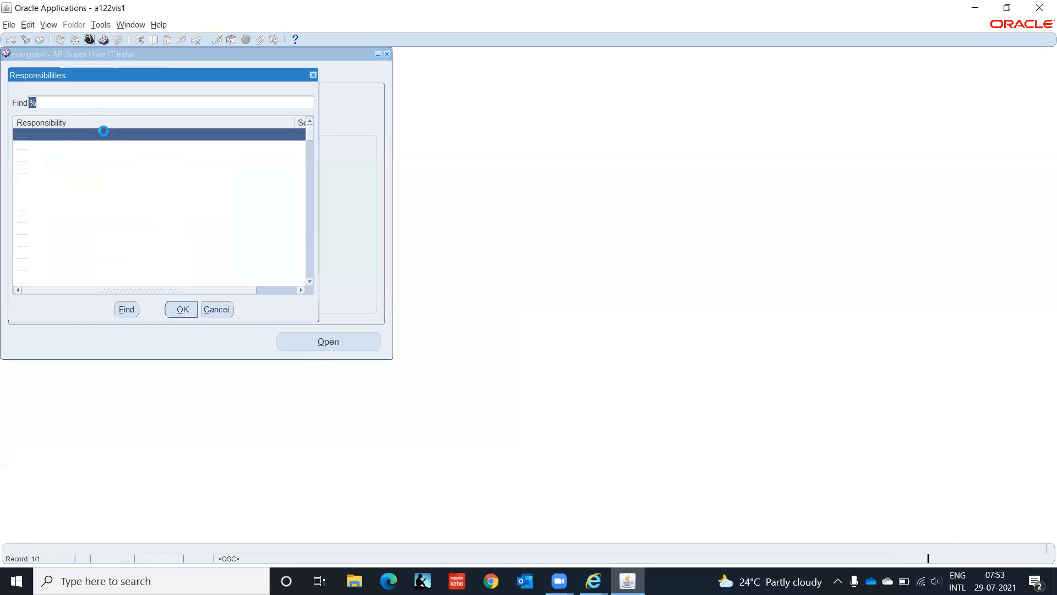
{"action": "left_click", "coordinate": [191, 317]}
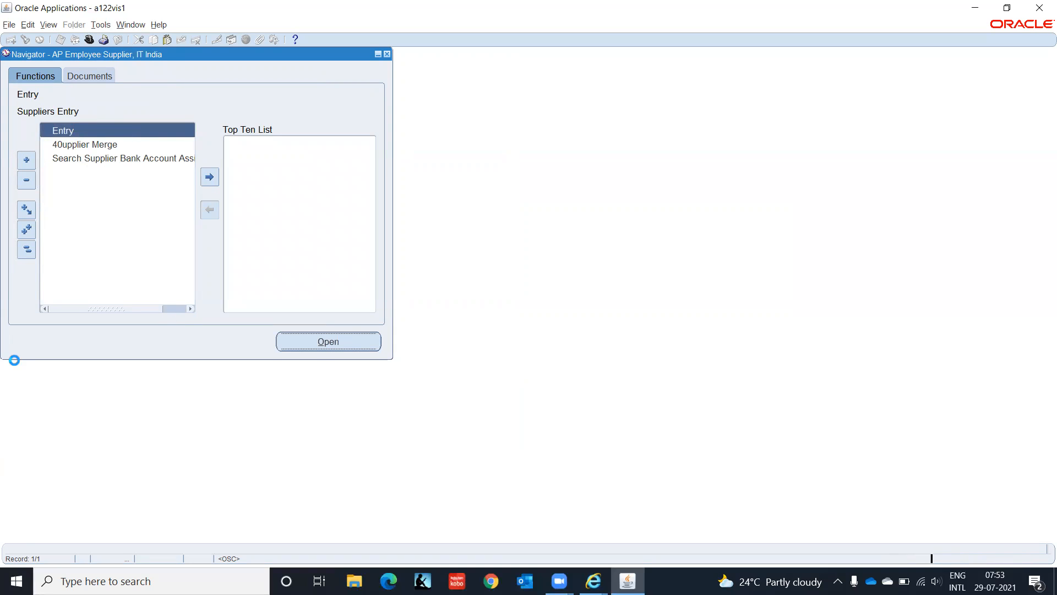
{"action": "left_click", "coordinate": [593, 580]}
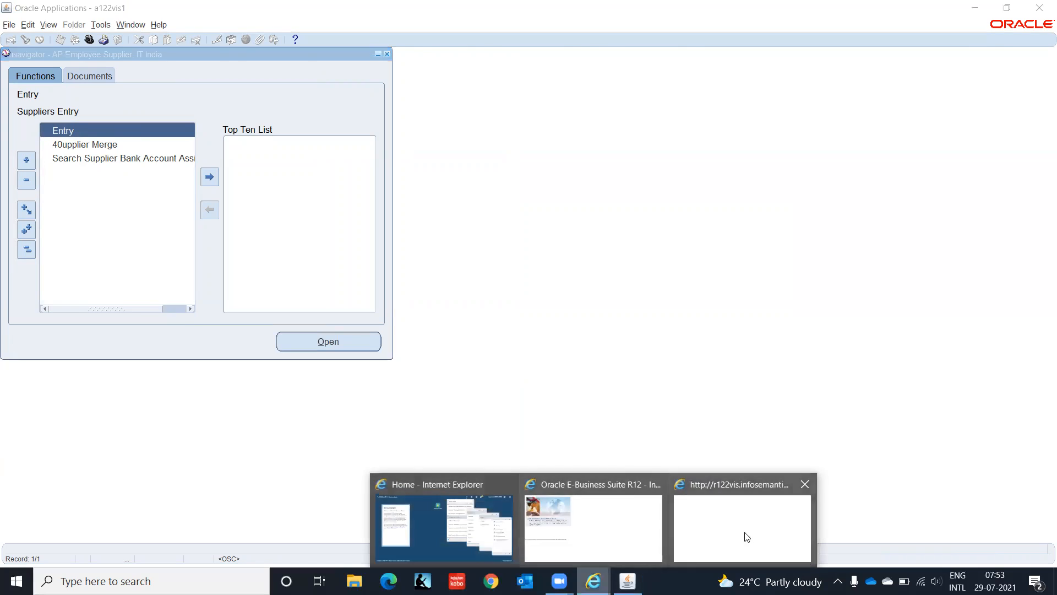
{"action": "left_click", "coordinate": [755, 533]}
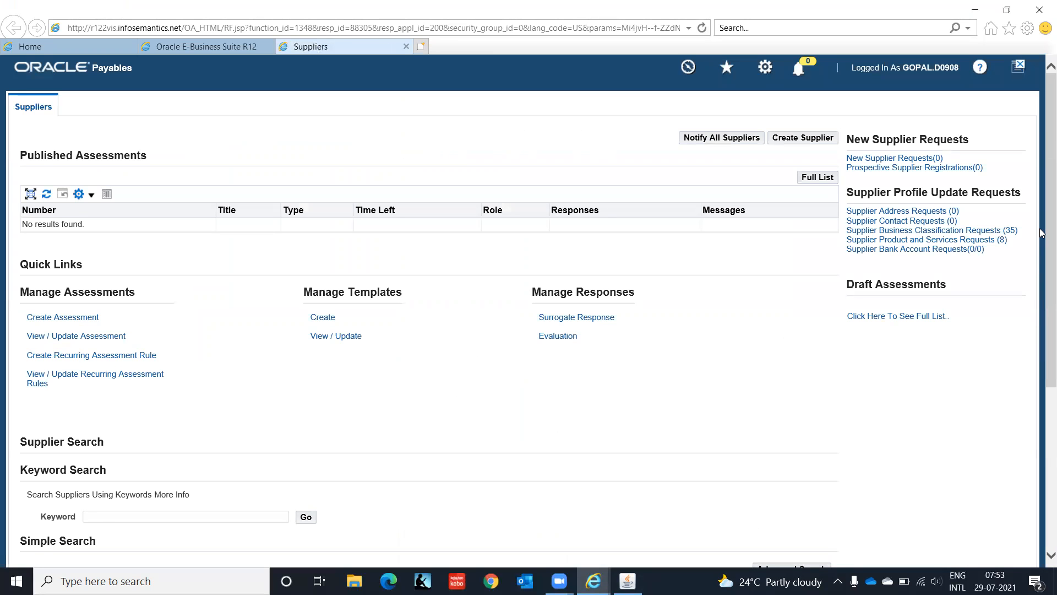
- Search for the employee supplier by name and open its Invoice Management settings
{"action": "left_click_drag", "start_coordinate": [1049, 234], "coordinate": [1041, 479]}
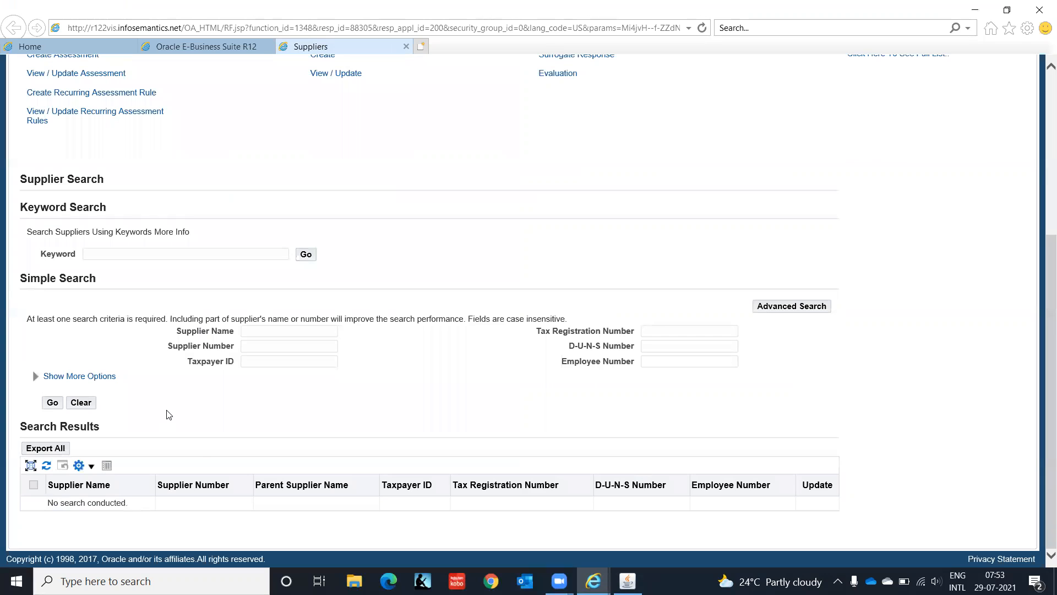
{"action": "left_click", "coordinate": [277, 332]}
{"action": "key", "text": "Tab"}
{"action": "left_click", "coordinate": [51, 403]}
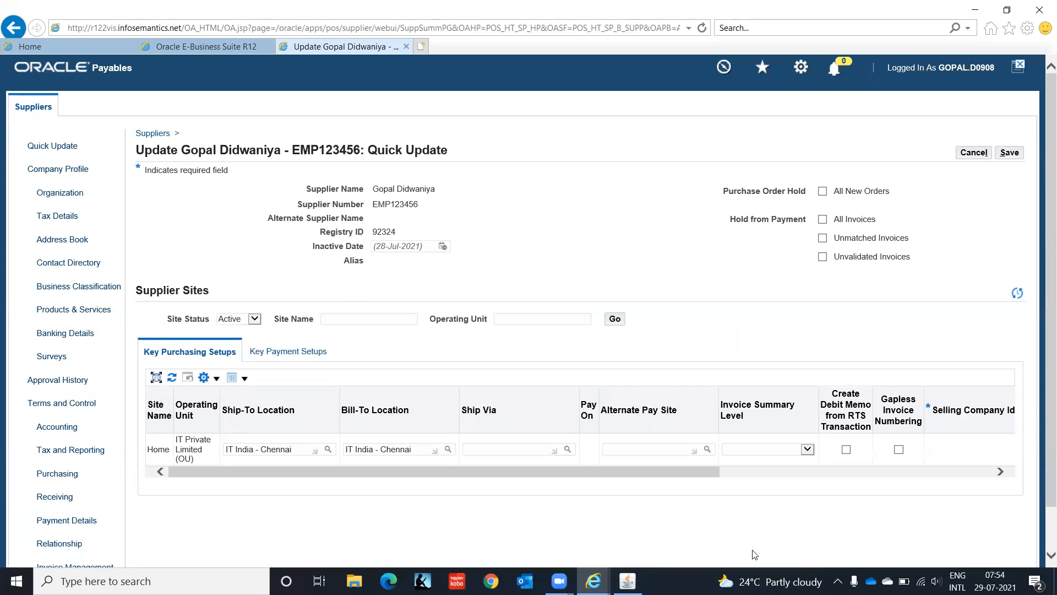
{"action": "scroll", "coordinate": [1043, 381], "scroll_direction": "down", "scroll_amount": 2}
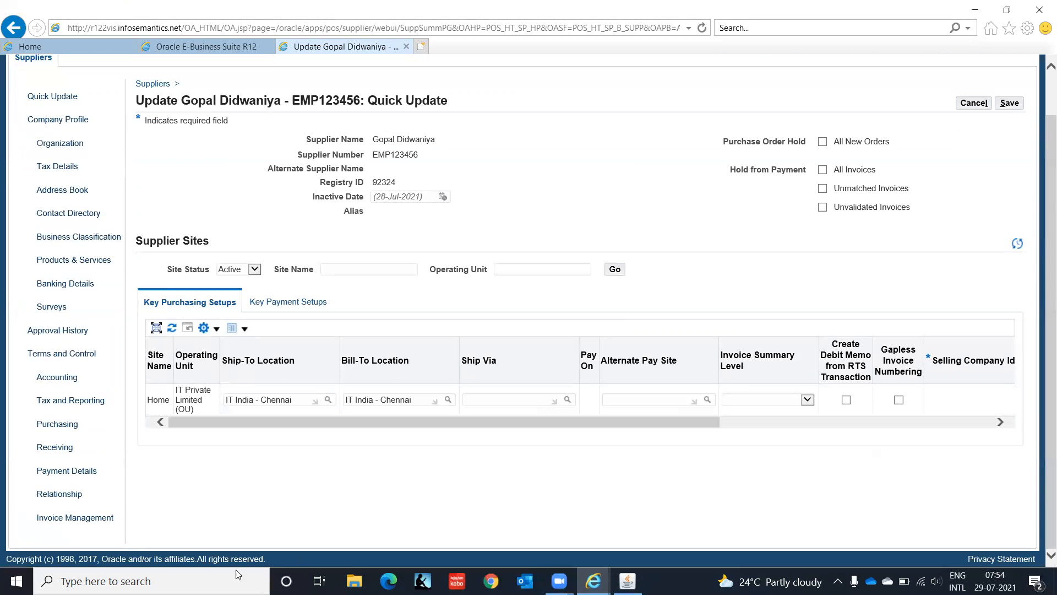
{"action": "left_click", "coordinate": [74, 520]}
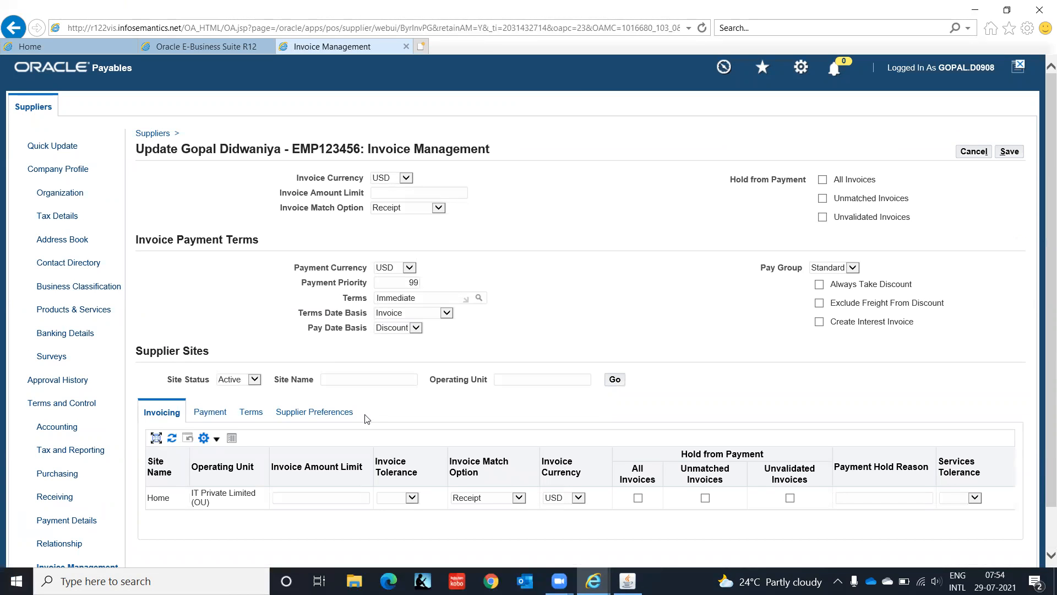
- Set the Home site's invoice currency to INR Indian Rupee
{"action": "left_click", "coordinate": [579, 498]}
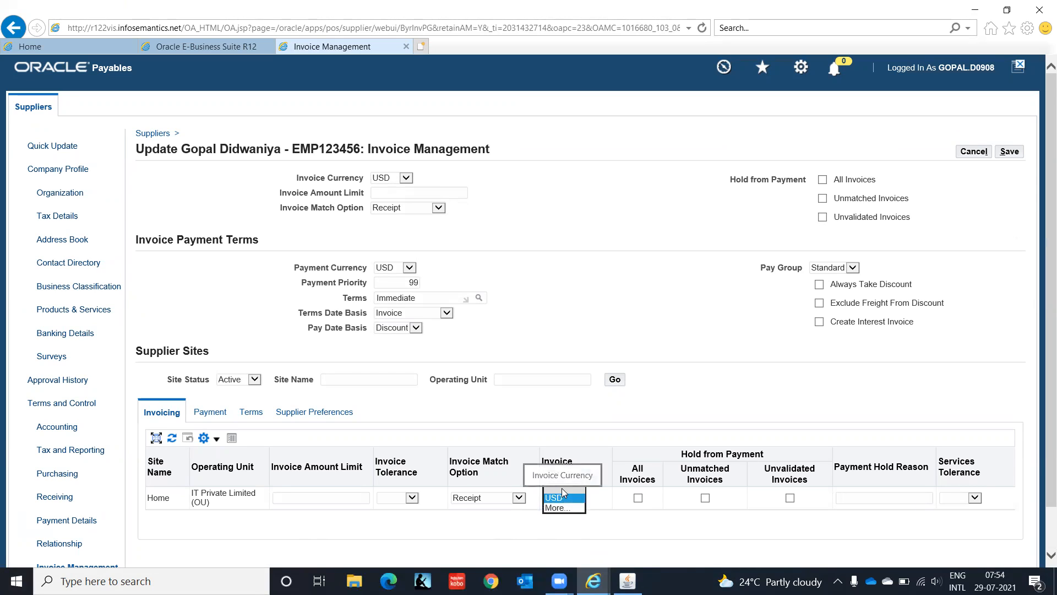
{"action": "left_click", "coordinate": [563, 497]}
{"action": "left_click", "coordinate": [579, 499]}
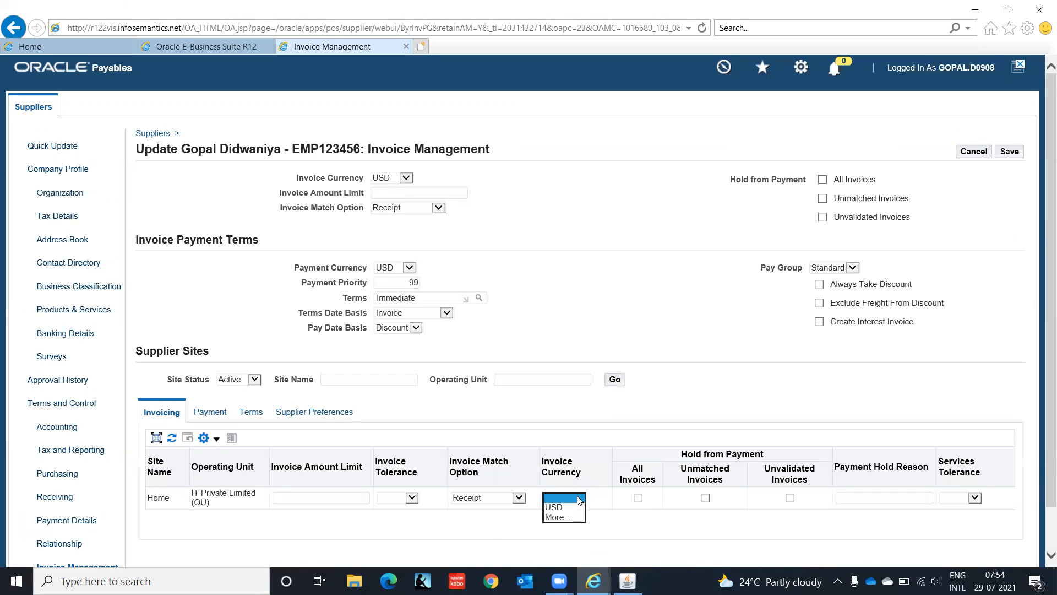
{"action": "left_click", "coordinate": [566, 523]}
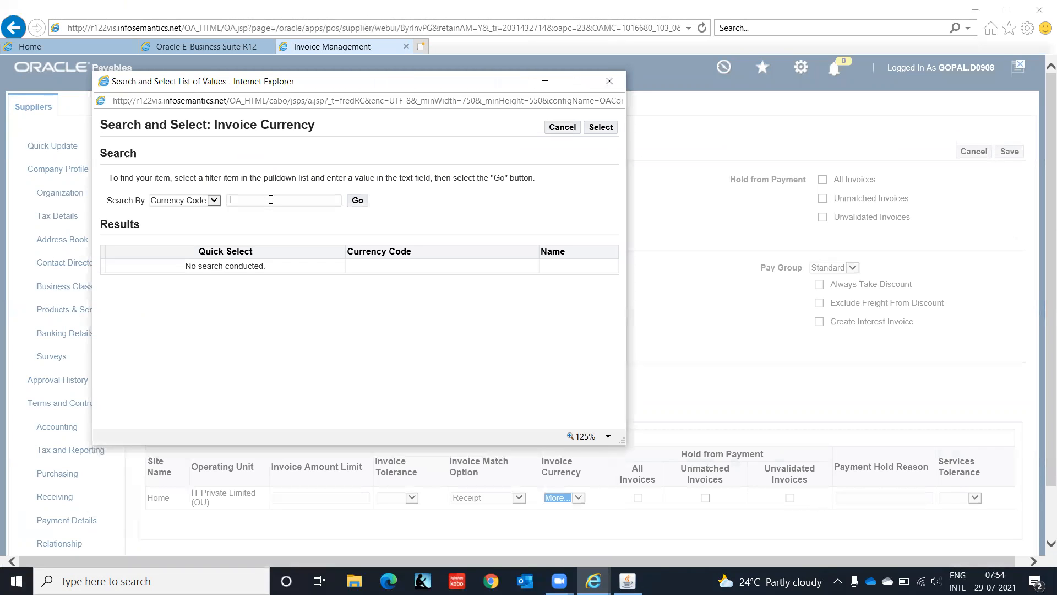
{"action": "type", "text": "INR"}
{"action": "left_click", "coordinate": [359, 203]}
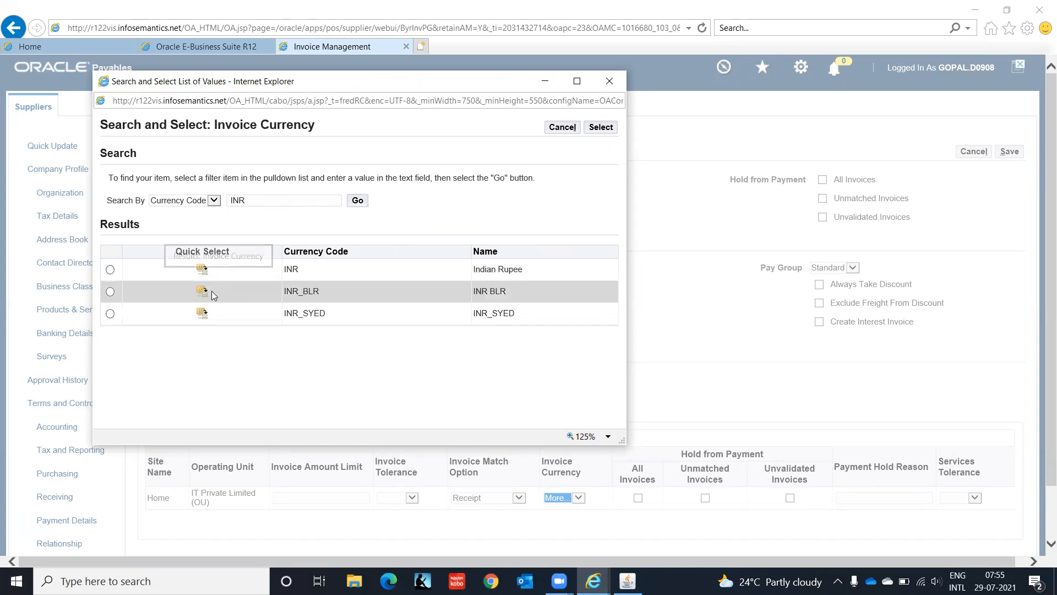
{"action": "left_click", "coordinate": [203, 272]}
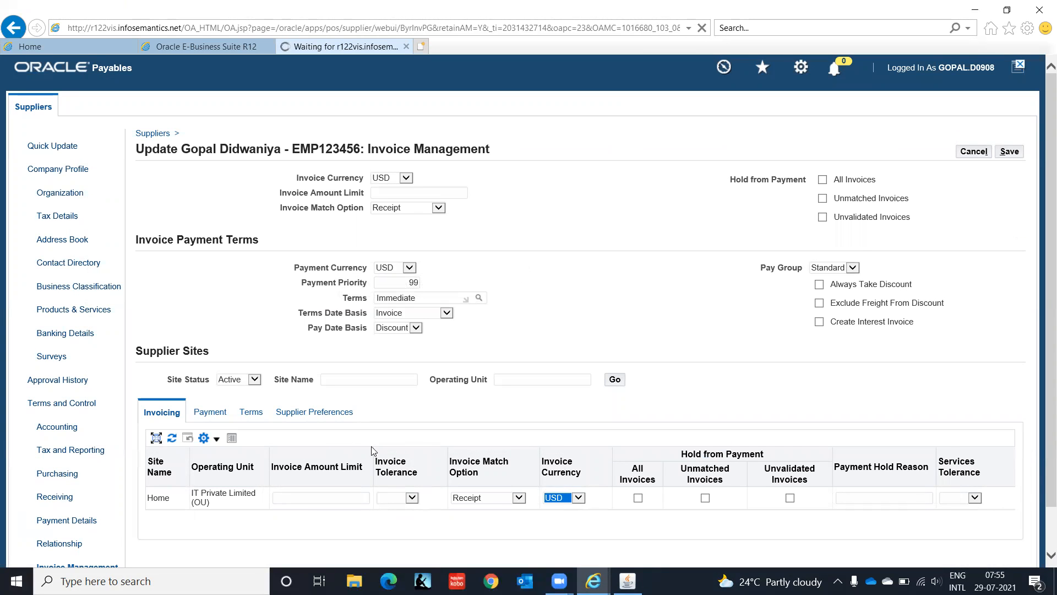
- Search the invoice currency list for INR again, then view the site's Payment settings
{"action": "left_click", "coordinate": [579, 497]}
{"action": "left_click", "coordinate": [578, 505]}
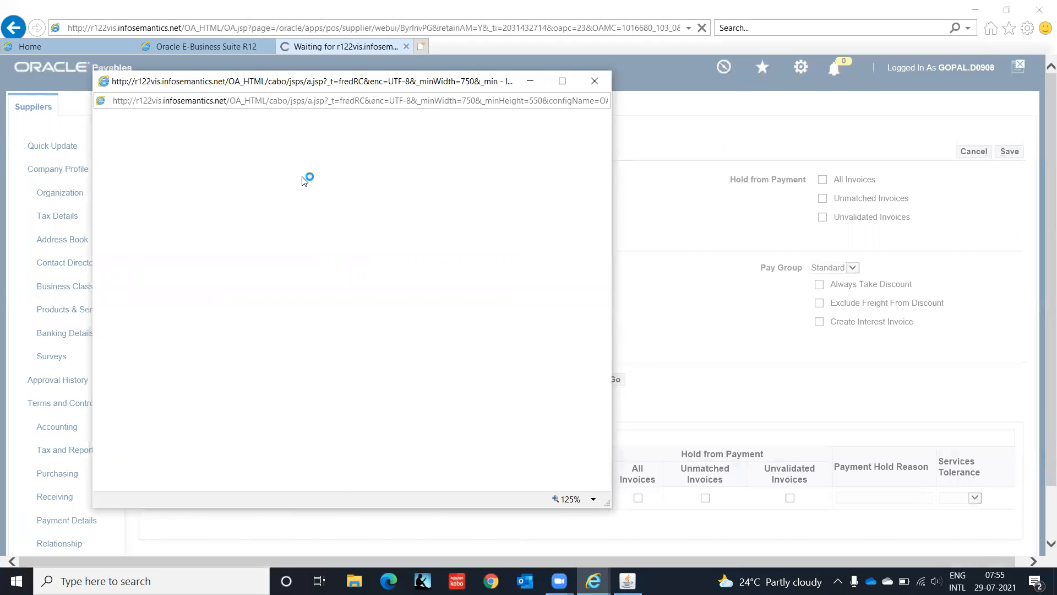
{"action": "left_click", "coordinate": [269, 201]}
{"action": "type", "text": "INR"}
{"action": "left_click", "coordinate": [359, 201]}
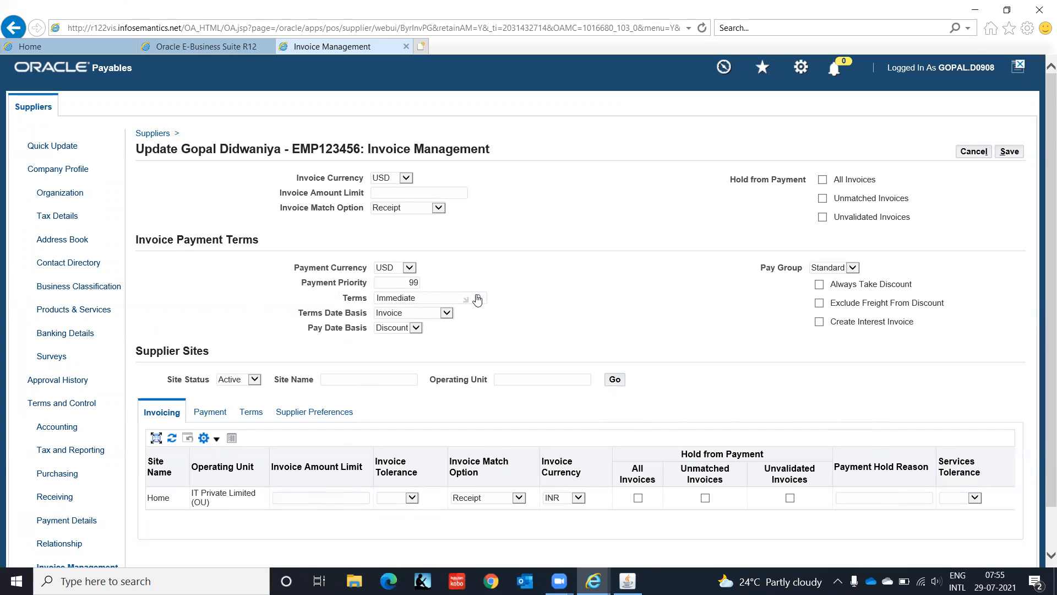
{"action": "left_click", "coordinate": [204, 416]}
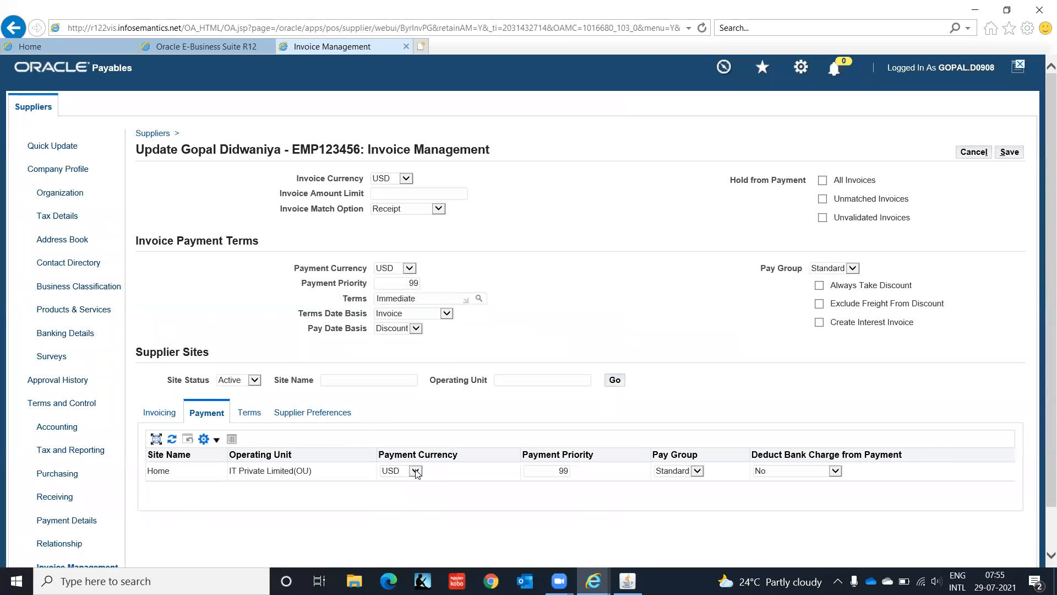
- Set the Home site's payment currency to INR Indian Rupee
{"action": "left_click", "coordinate": [414, 471]}
{"action": "left_click", "coordinate": [409, 489]}
{"action": "left_click", "coordinate": [416, 471]}
{"action": "left_click", "coordinate": [411, 486]}
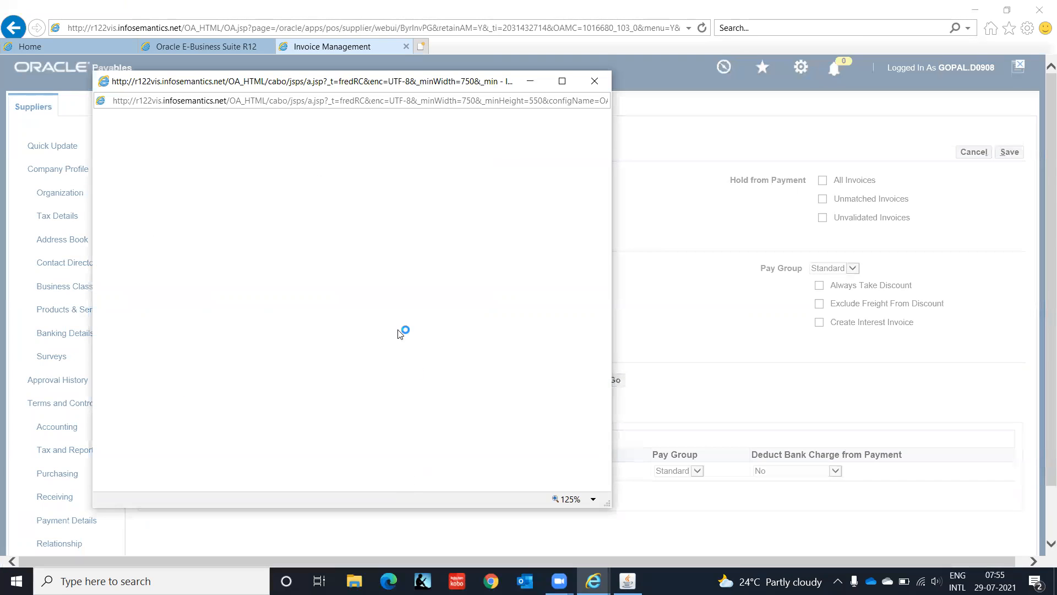
{"action": "left_click", "coordinate": [253, 201]}
{"action": "type", "text": "INR"}
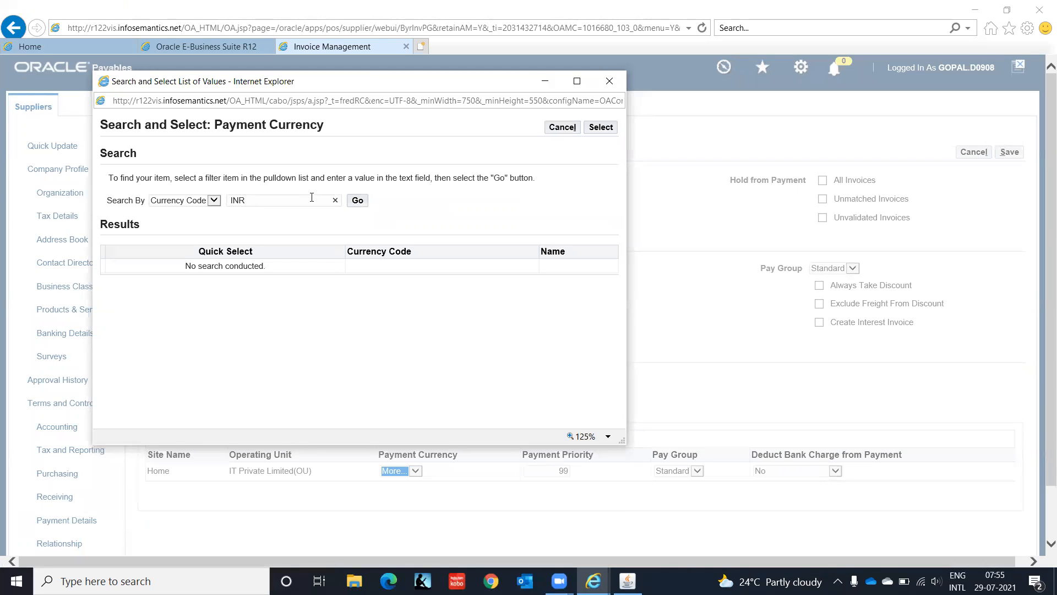
{"action": "left_click", "coordinate": [365, 202]}
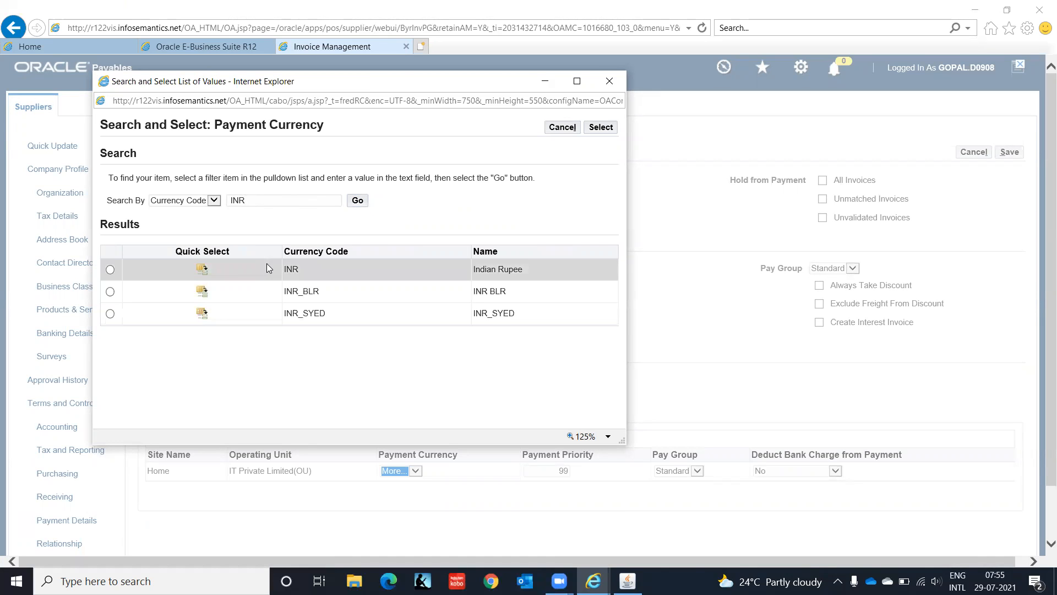
{"action": "left_click", "coordinate": [201, 269]}
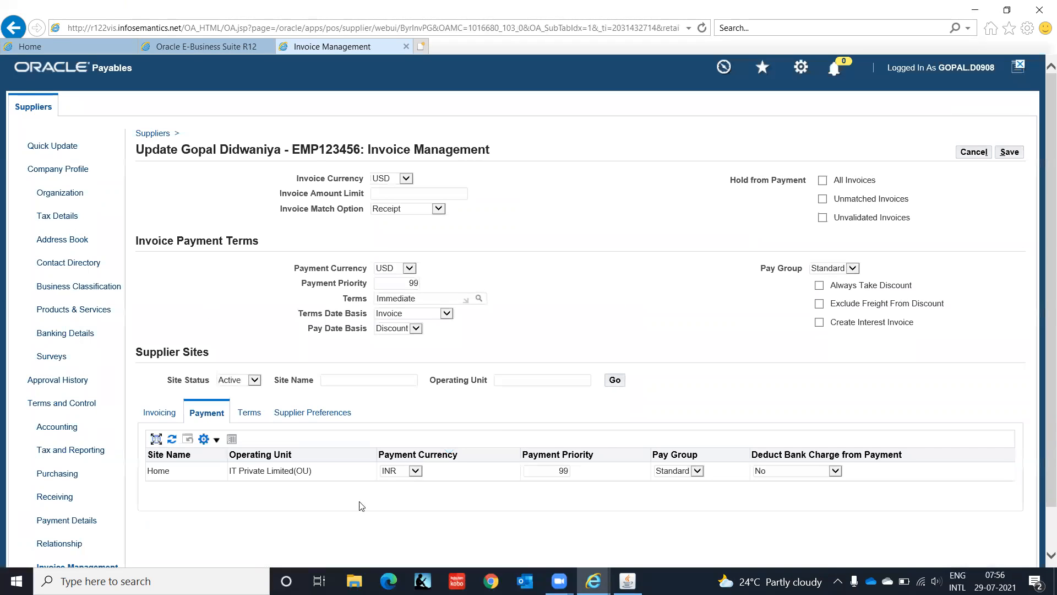
- Show the supplier sites' payment terms and save the invoice management changes
{"action": "left_click", "coordinate": [248, 413]}
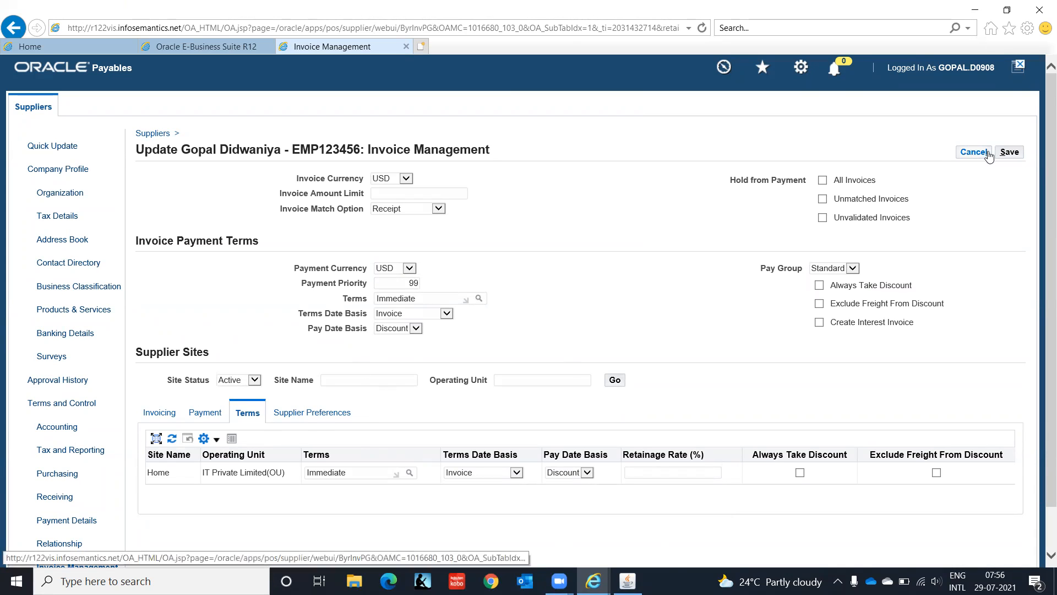
{"action": "left_click", "coordinate": [1008, 153]}
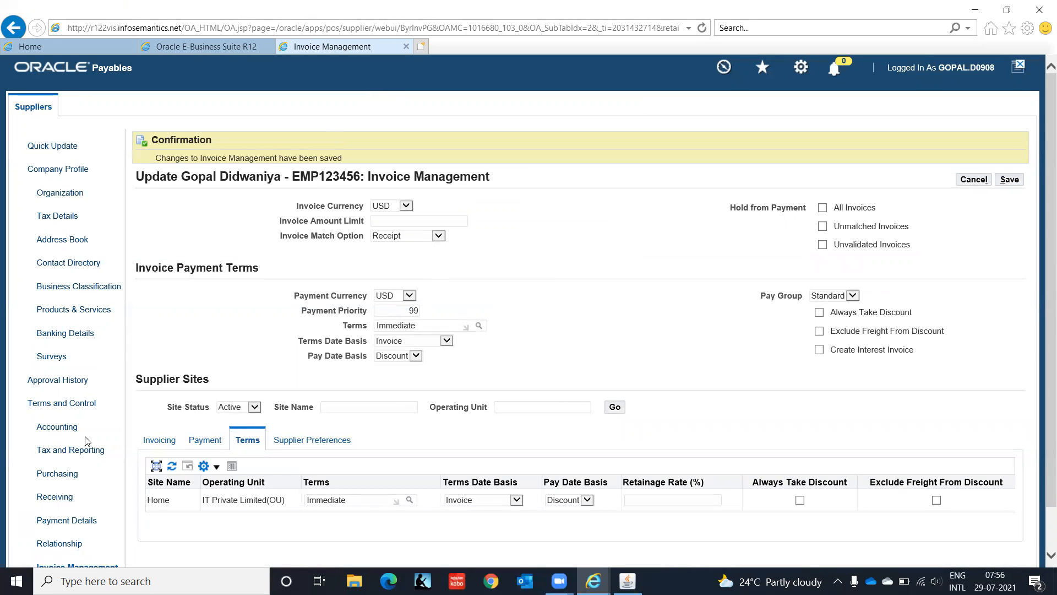
{"action": "left_click_drag", "start_coordinate": [58, 474], "coordinate": [414, 73]}
- Close the supplier page and switch to the AP Super User IT India responsibility
{"action": "left_click", "coordinate": [406, 46]}
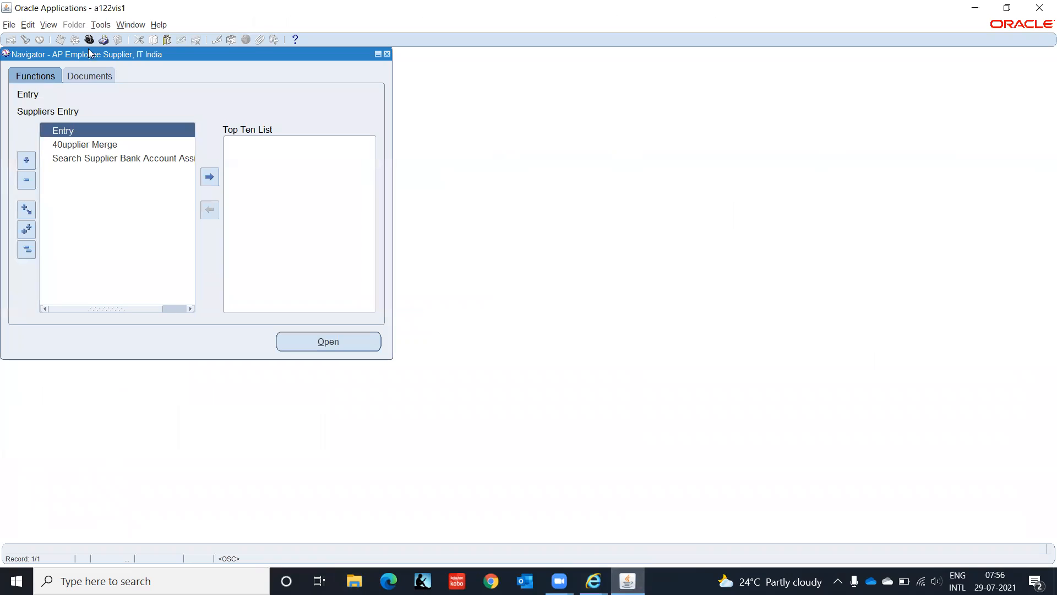
{"action": "left_click", "coordinate": [90, 39]}
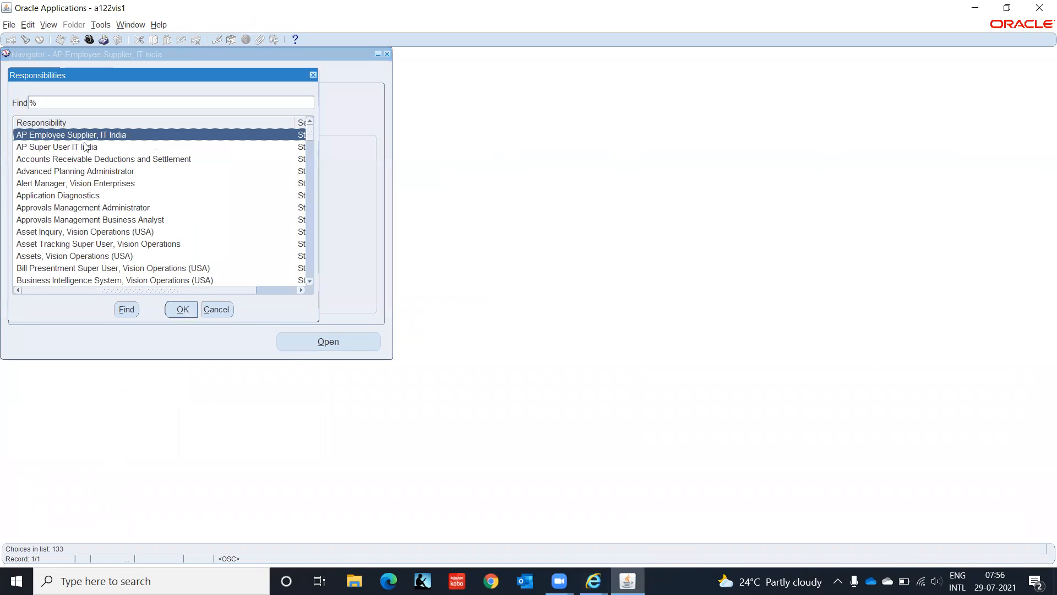
{"action": "left_click", "coordinate": [86, 147]}
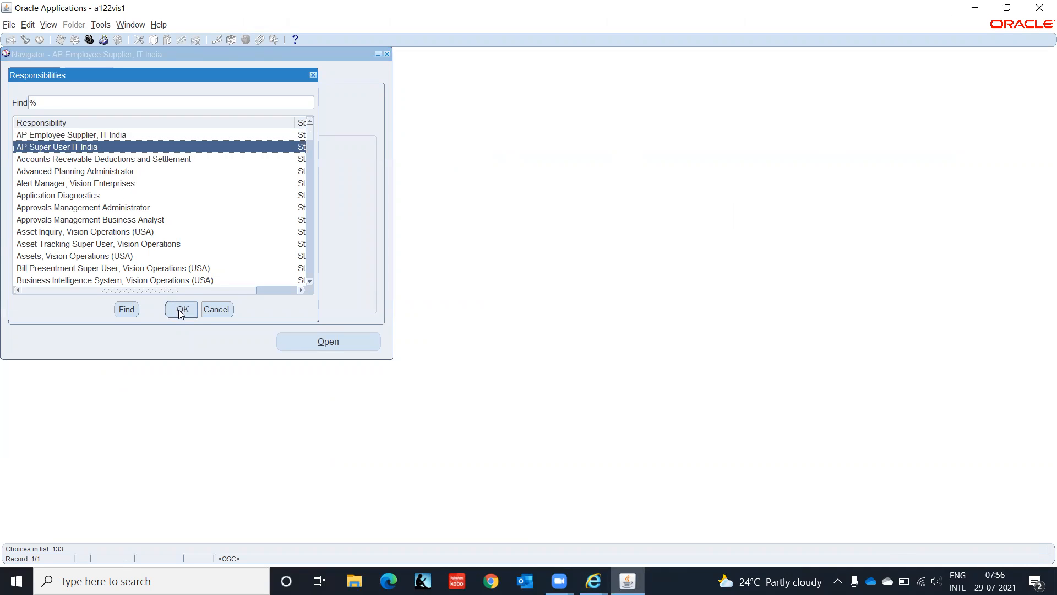
{"action": "left_click", "coordinate": [181, 310]}
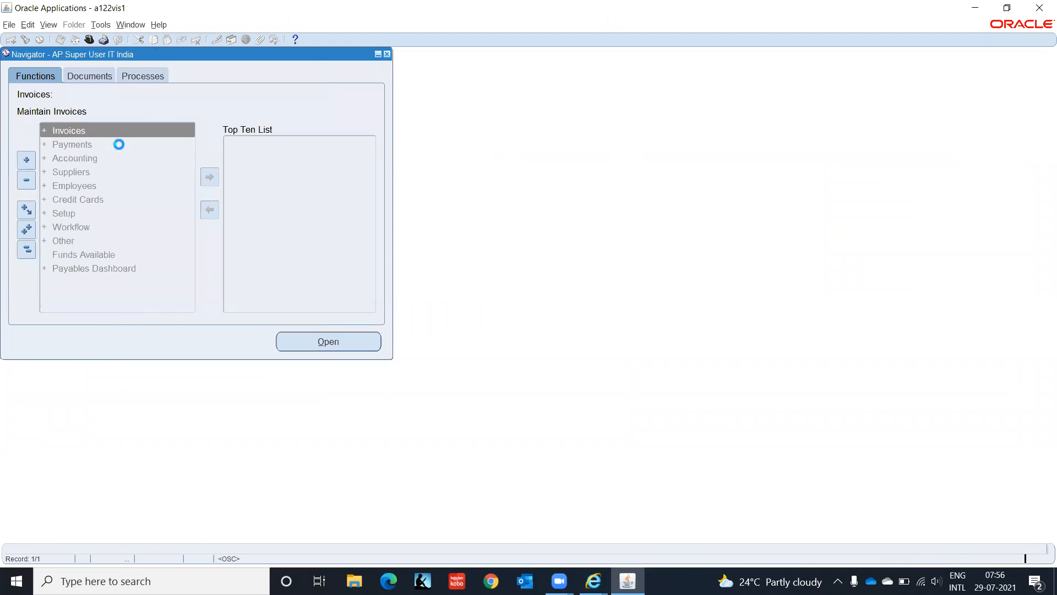
- Open a blank Expense Reports form via Invoices > Entry > Expense Reports
{"action": "key", "text": "Return"}
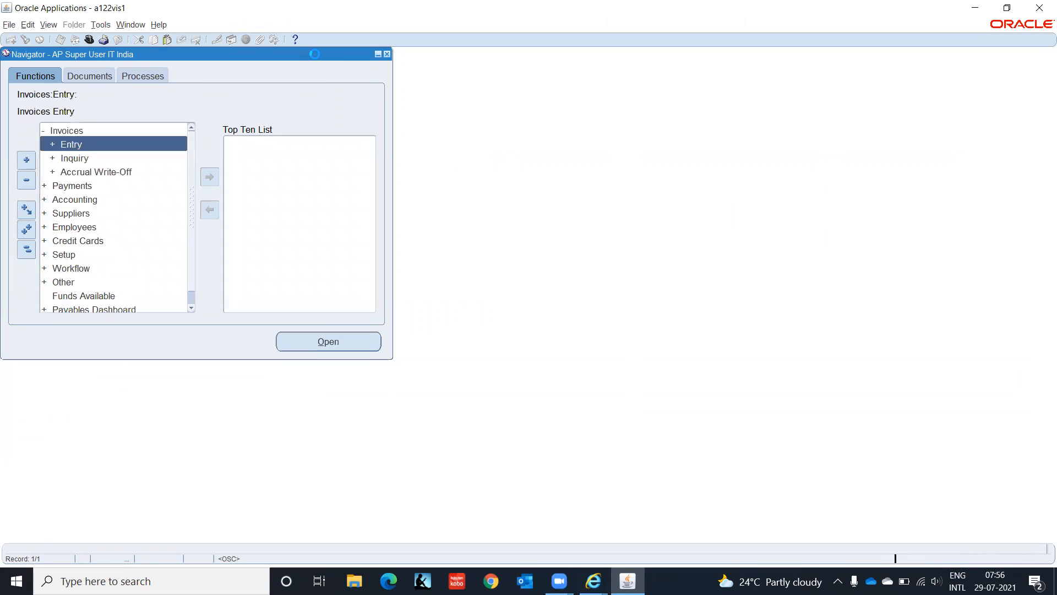
{"action": "key", "text": "Return"}
{"action": "key", "text": "Down"}
{"action": "key", "text": "Down"}
{"action": "key", "text": "Down"}
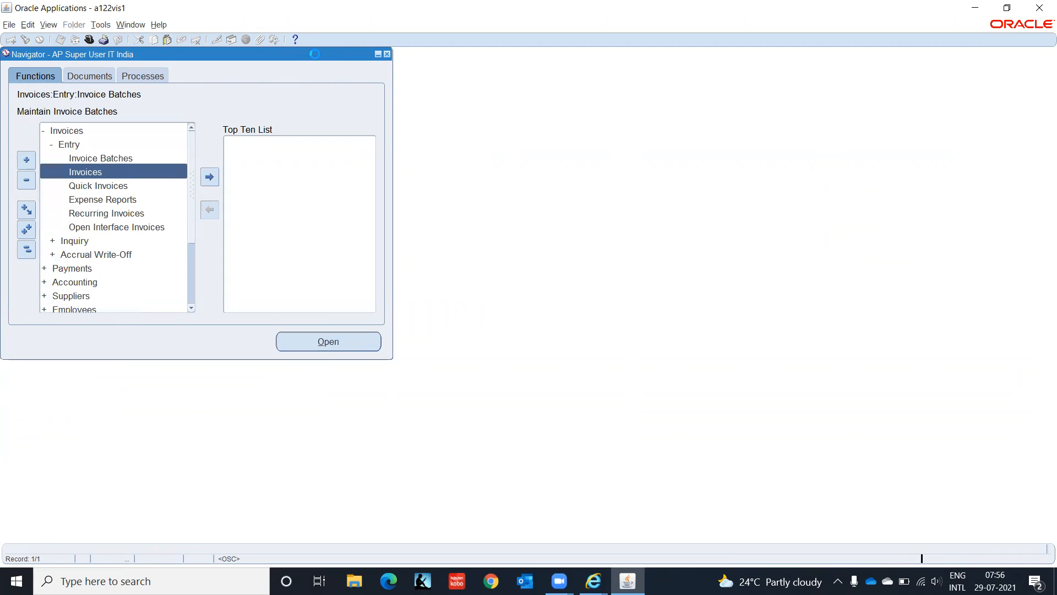
{"action": "key", "text": "Return"}
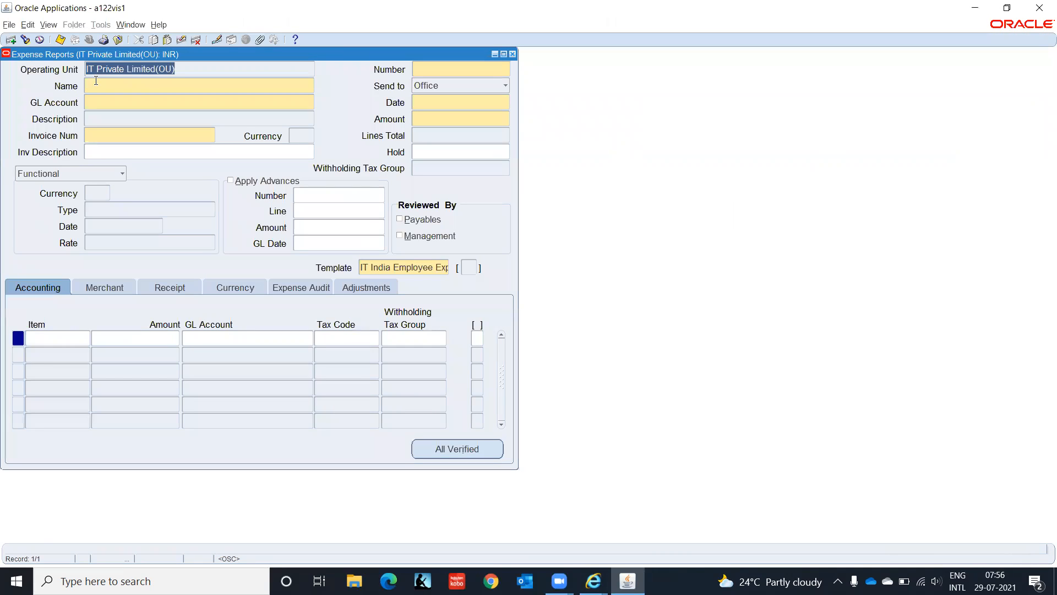
- Enter the employee's name in the expense report Name field
{"action": "key", "text": "Tab"}
{"action": "type", "text": "Gopal"}
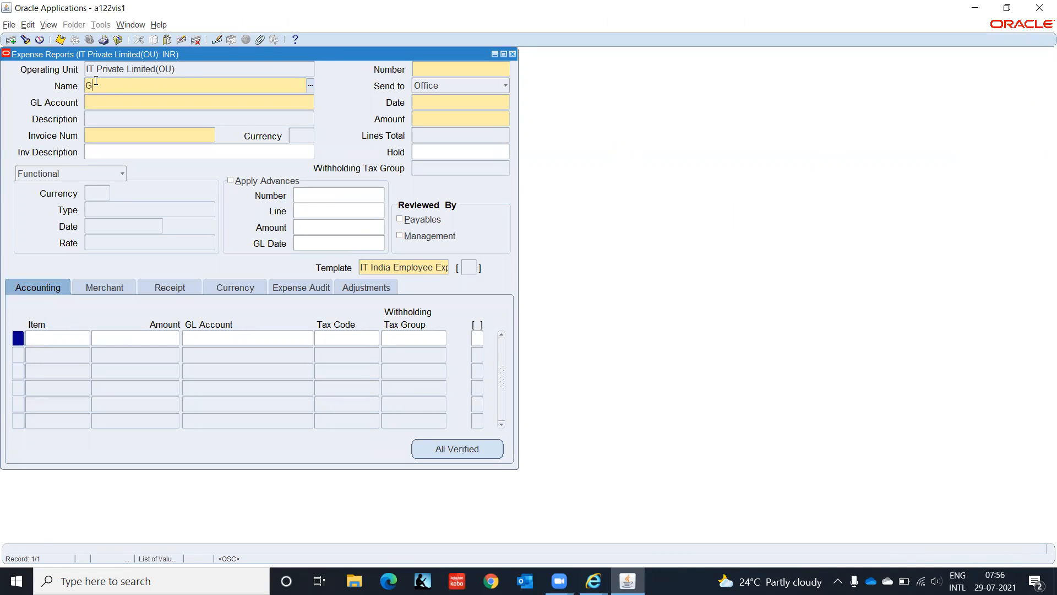
{"action": "key", "text": "Tab"}
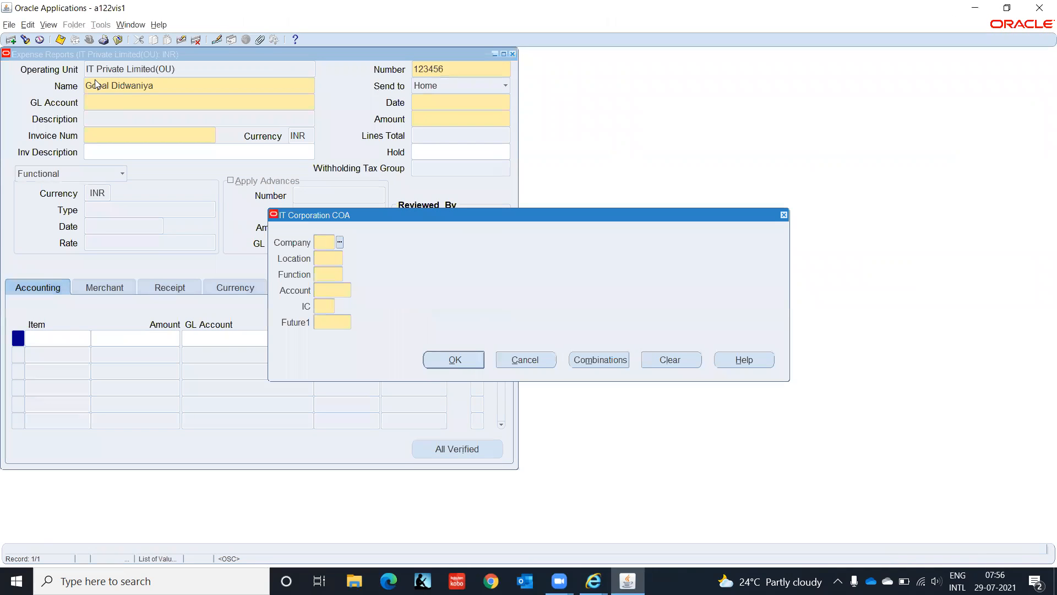
- Set the header GL account to C1.CHN.HR.2210.00.0000, correcting the function segment to HR
{"action": "type", "text": "c1"}
{"action": "key", "text": "Tab"}
{"action": "type", "text": "chn"}
{"action": "key", "text": "Tab"}
{"action": "type", "text": "hr"}
{"action": "type", "text": "2"}
{"action": "key", "text": "Tab"}
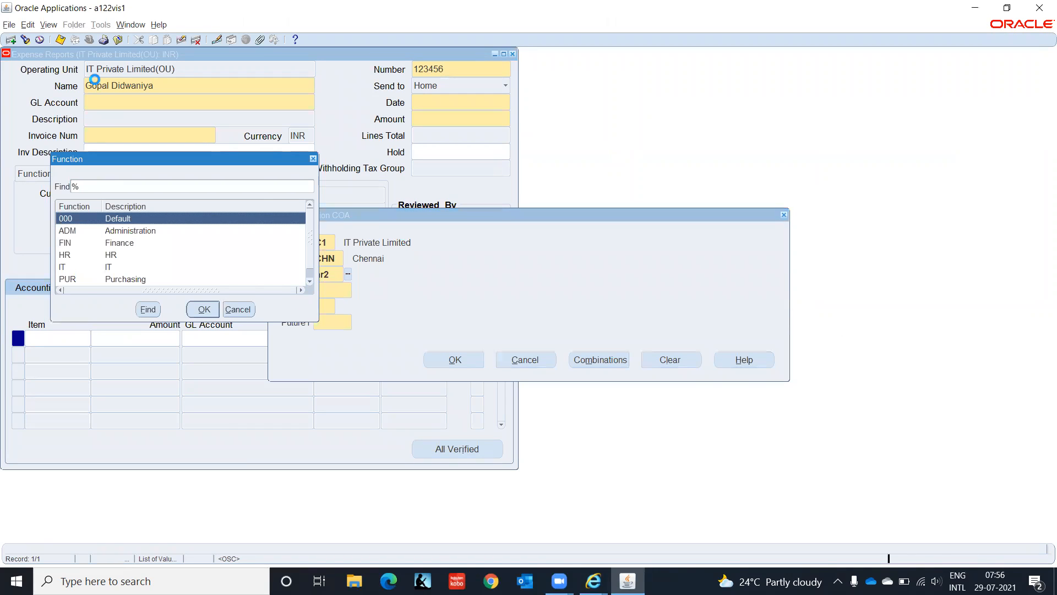
{"action": "key", "text": "Return"}
{"action": "key", "text": "shift+Tab"}
{"action": "type", "text": "hr"}
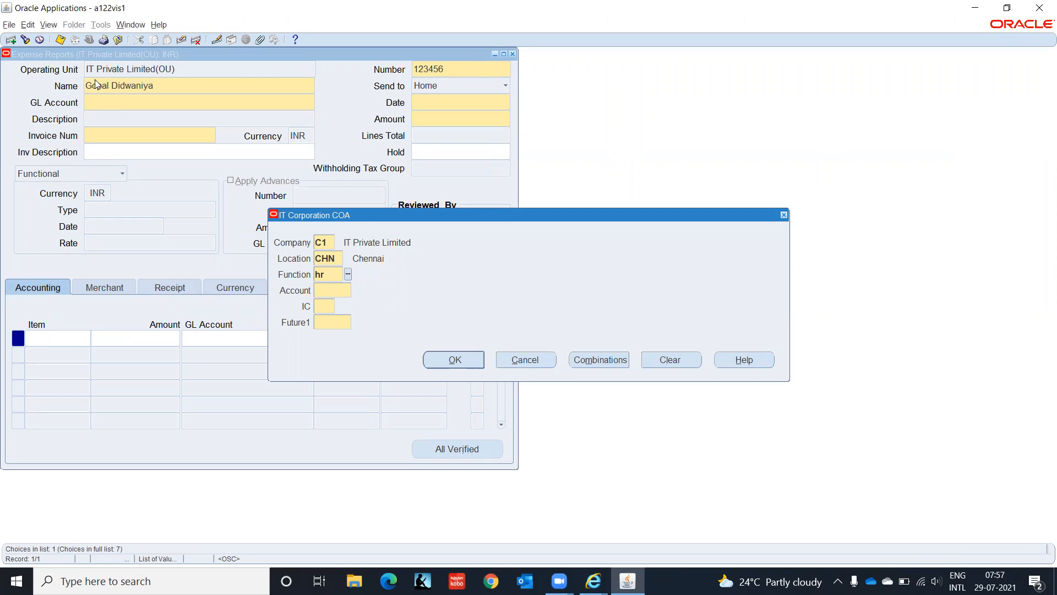
{"action": "key", "text": "Tab"}
{"action": "type", "text": "2210"}
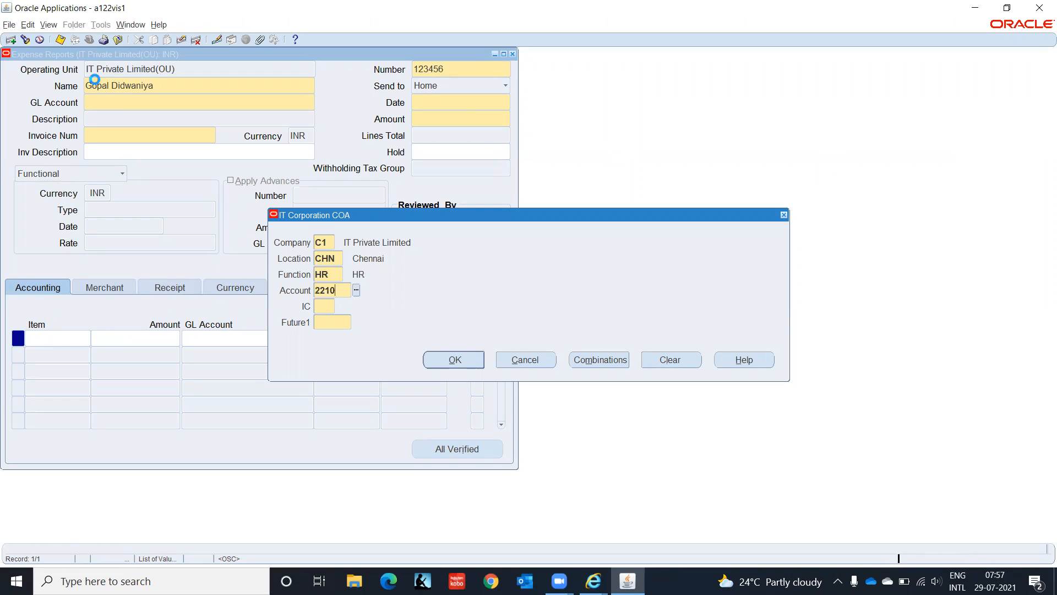
{"action": "key", "text": "Tab"}
{"action": "type", "text": "00"}
{"action": "key", "text": "Tab"}
{"action": "type", "text": "0000"}
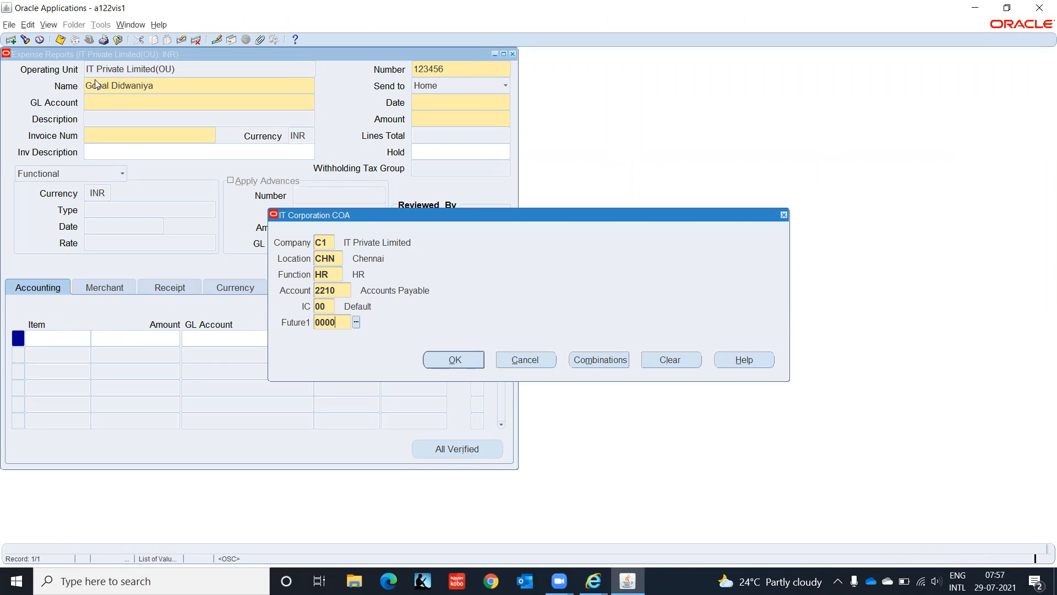
{"action": "key", "text": "Return"}
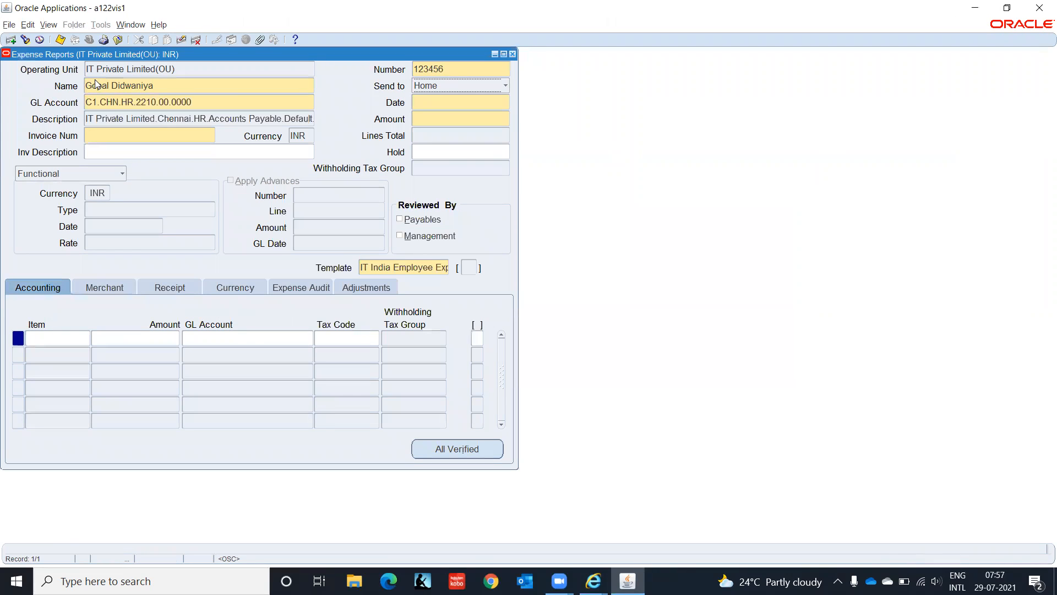
- Enter report date 28-JUL-2021, invoice number EMP001 and amount 10,000
{"action": "left_click", "coordinate": [461, 103]}
{"action": "type", "text": "2"}
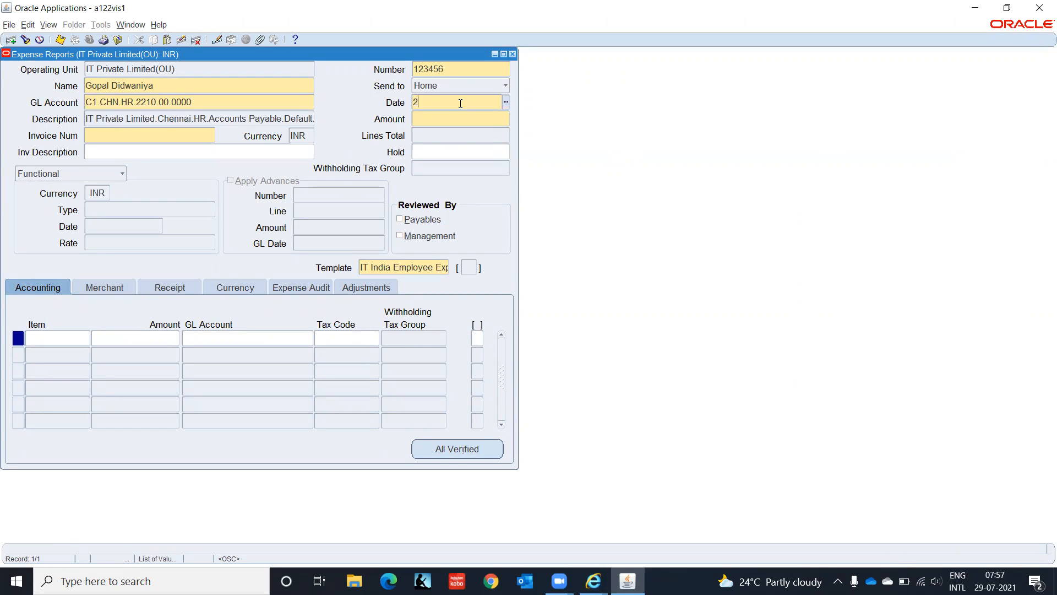
{"action": "type", "text": "8-JUL-2021"}
{"action": "key", "text": "Tab"}
{"action": "type", "text": "EMP001"}
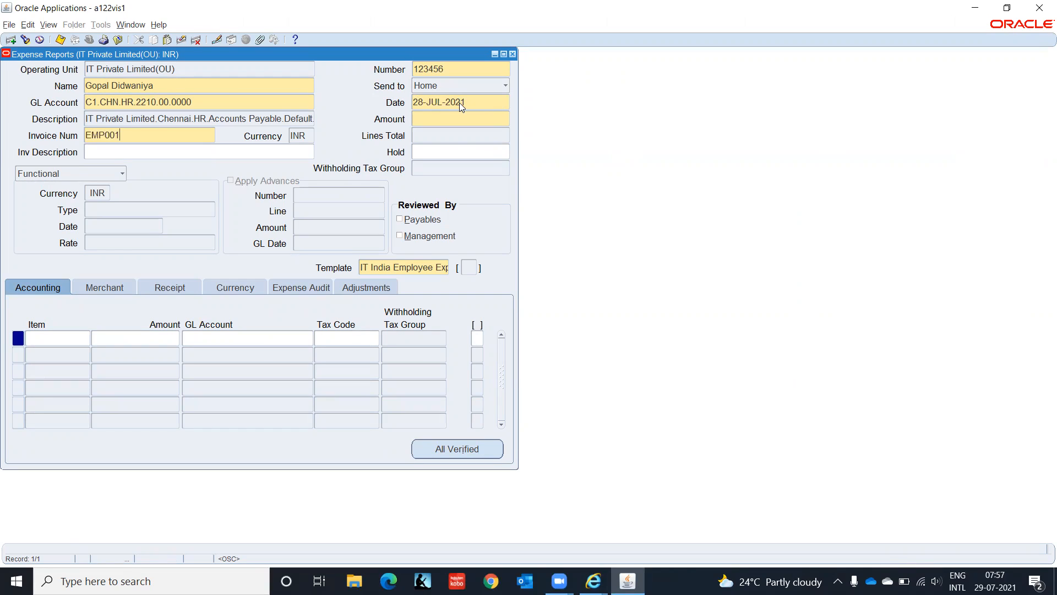
{"action": "type", "text": "10000"}
{"action": "key", "text": "Tab"}
- Add an Accommodation line of 5,000 charged to C1.CHN.HR.5800.00.0000
{"action": "left_click", "coordinate": [52, 338]}
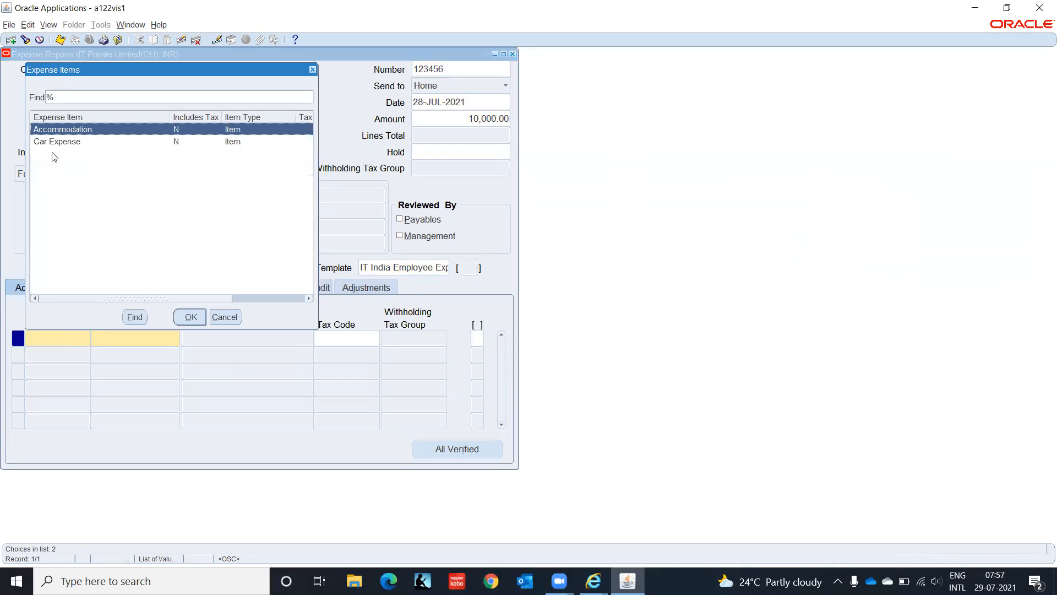
{"action": "left_click", "coordinate": [201, 317]}
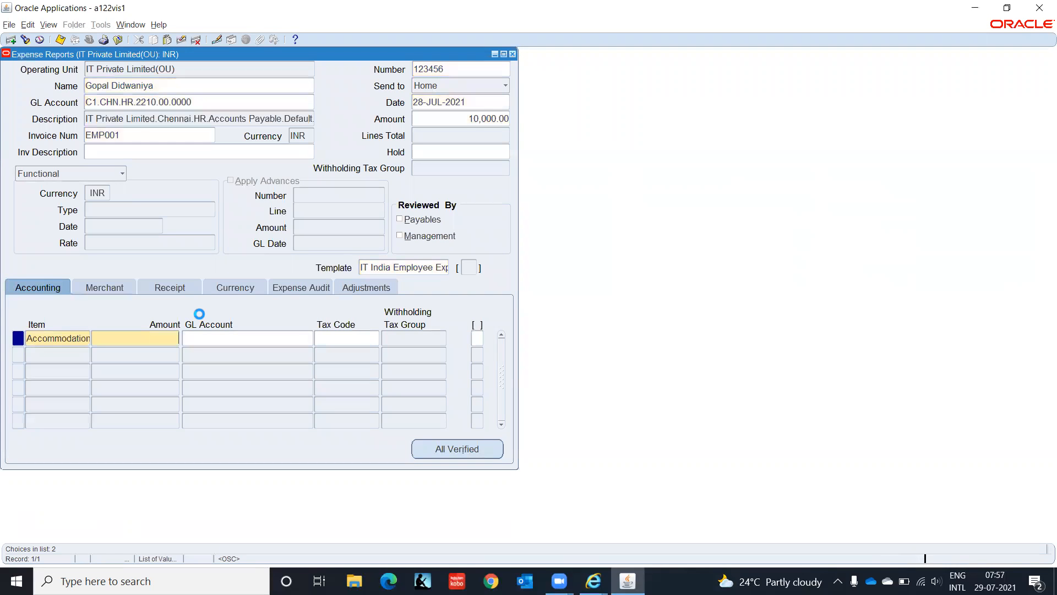
{"action": "left_click", "coordinate": [164, 336]}
{"action": "type", "text": "5000"}
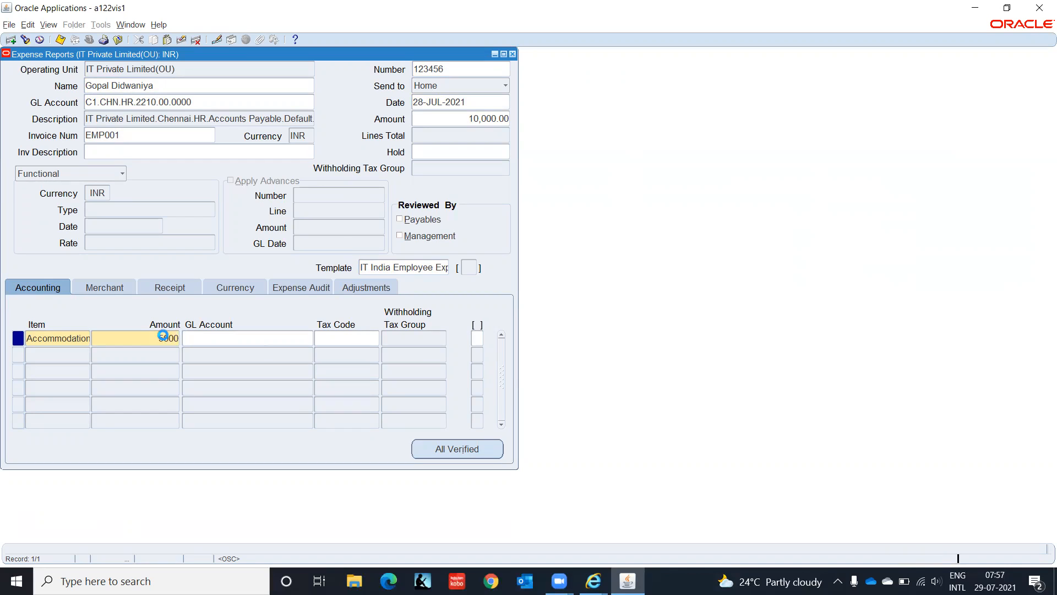
{"action": "key", "text": "Tab"}
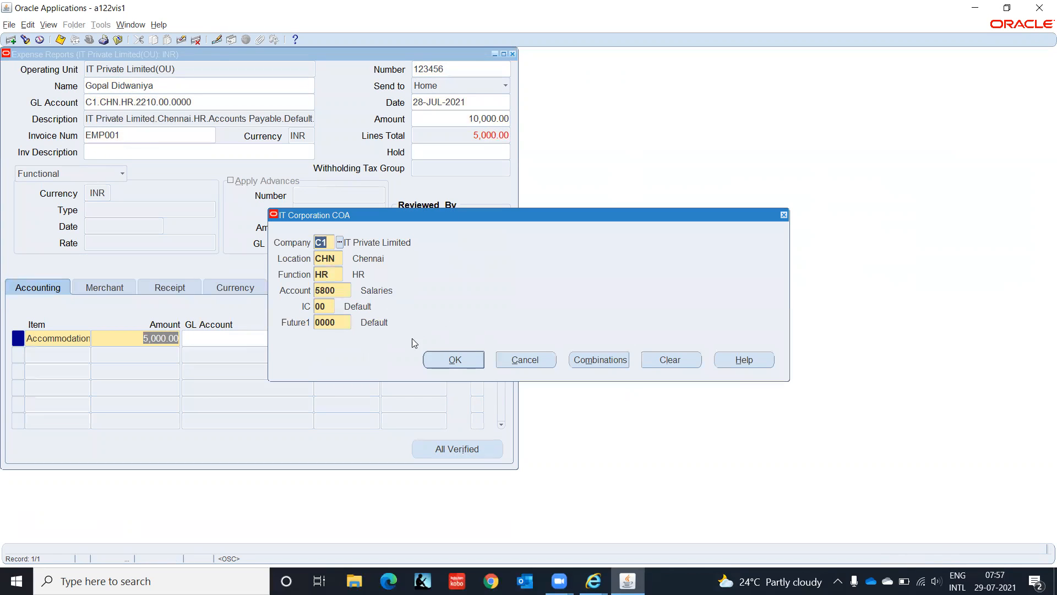
{"action": "left_click", "coordinate": [451, 358]}
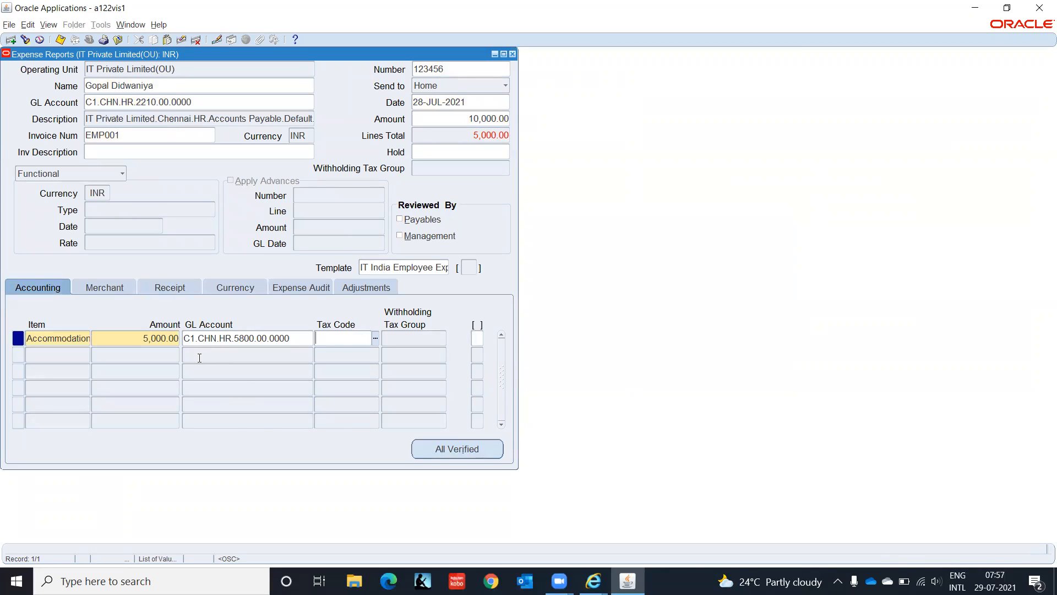
- Add a second Car Expense line of 5,000 and confirm its GL account
{"action": "left_click", "coordinate": [71, 355]}
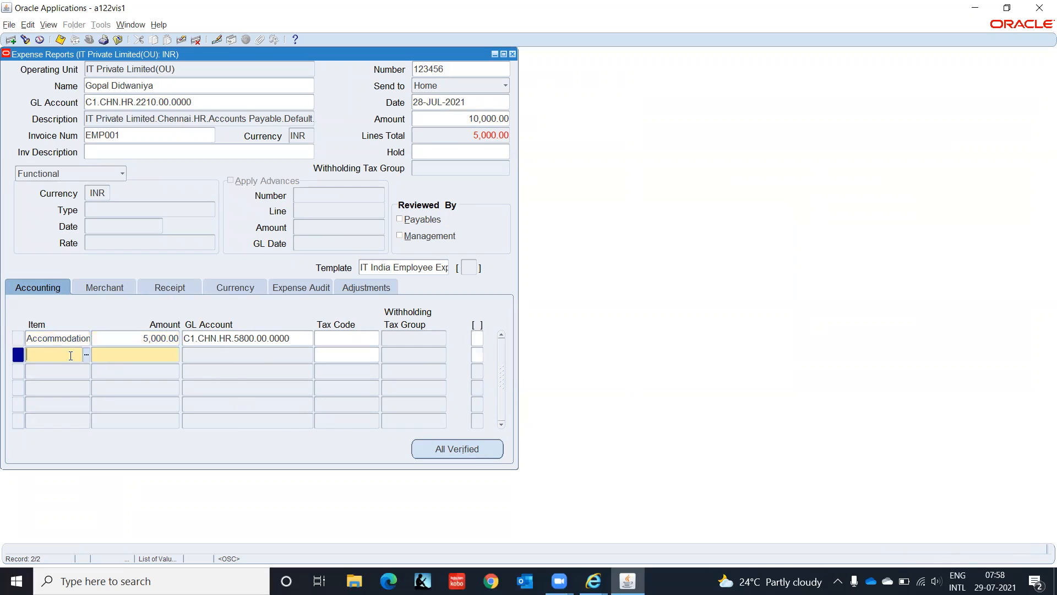
{"action": "left_click", "coordinate": [86, 357]}
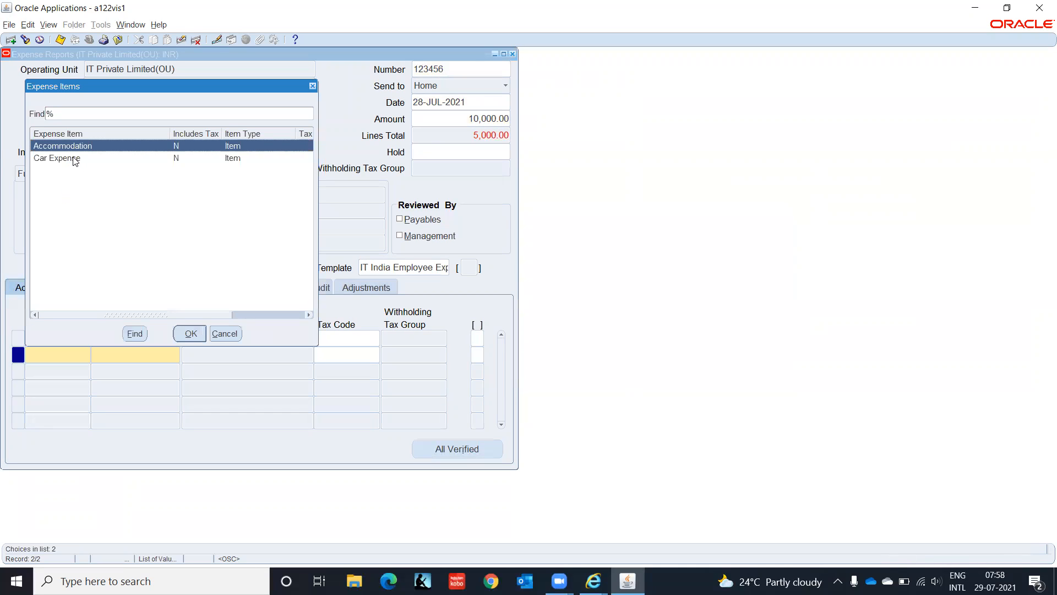
{"action": "left_click", "coordinate": [73, 159]}
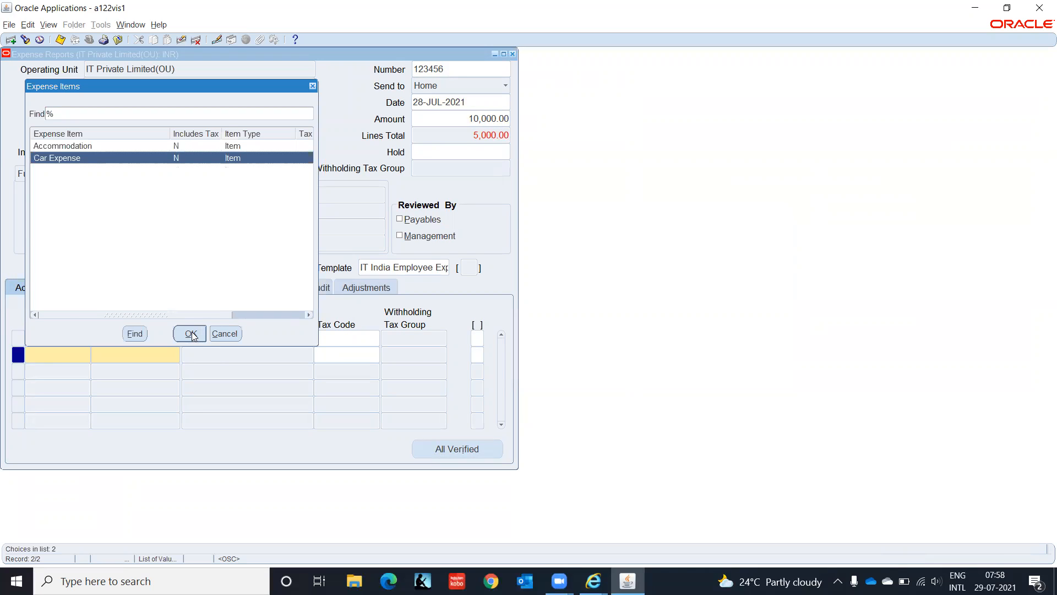
{"action": "left_click", "coordinate": [191, 333]}
{"action": "key", "text": "Tab"}
{"action": "type", "text": "5"}
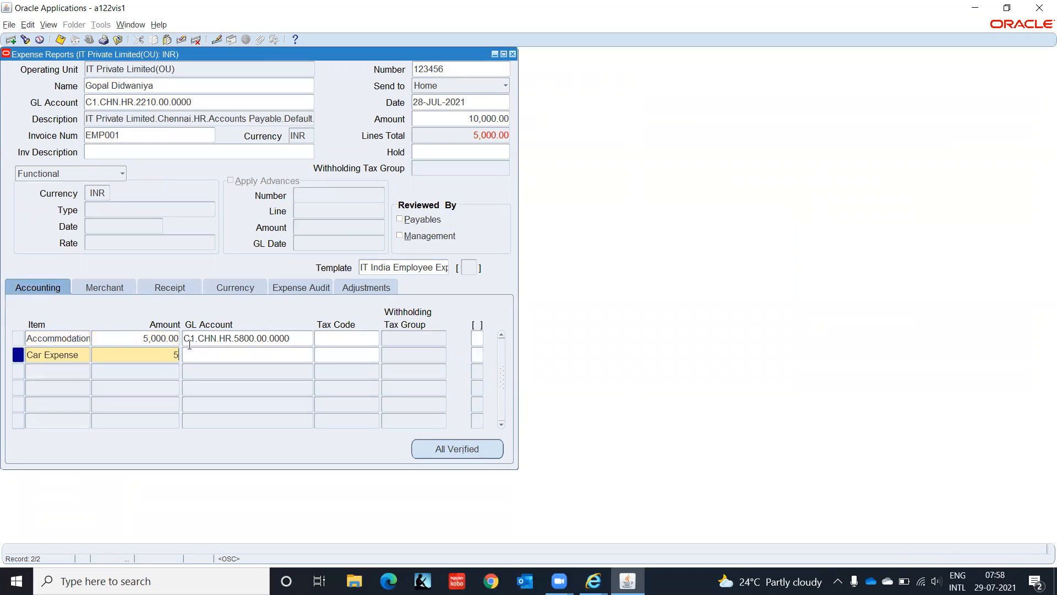
{"action": "type", "text": "000"}
{"action": "key", "text": "Tab"}
{"action": "left_click", "coordinate": [453, 363]}
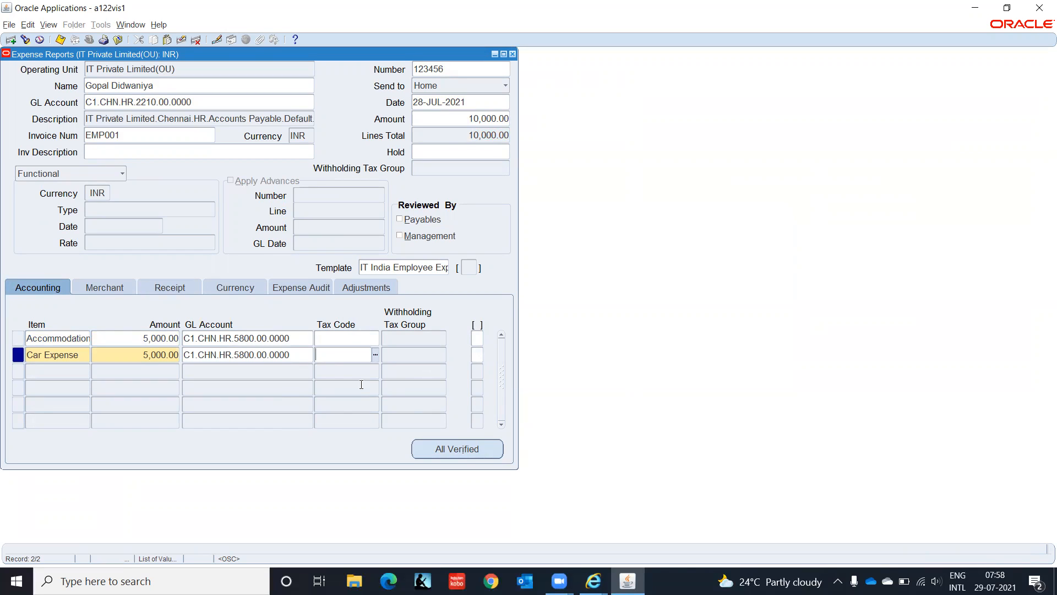
- Enter merchant Taj Hotel and document number TAJ001 on the Accommodation line
{"action": "left_click", "coordinate": [95, 288]}
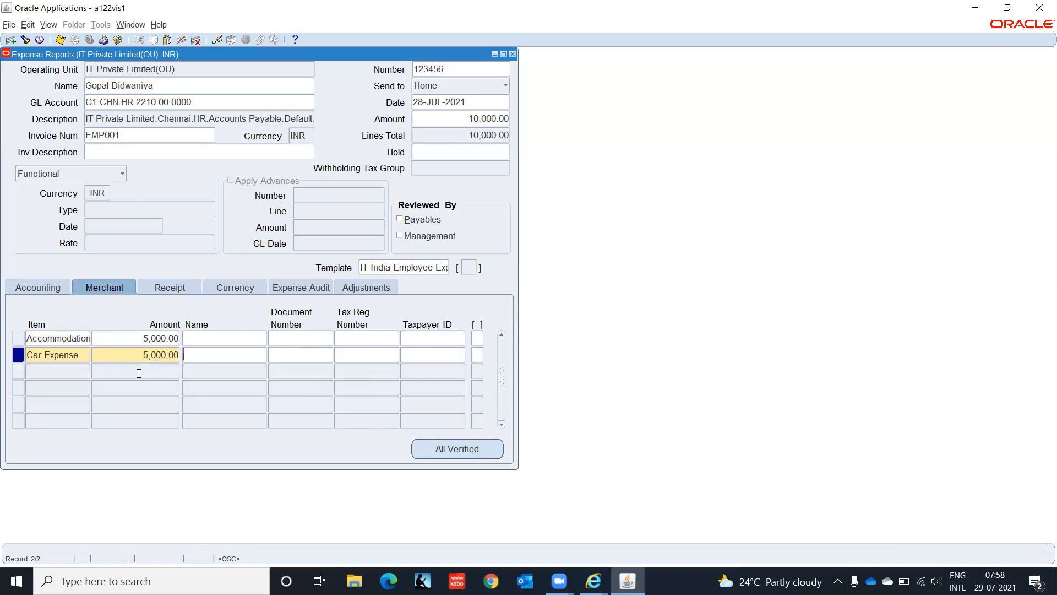
{"action": "left_click", "coordinate": [226, 337]}
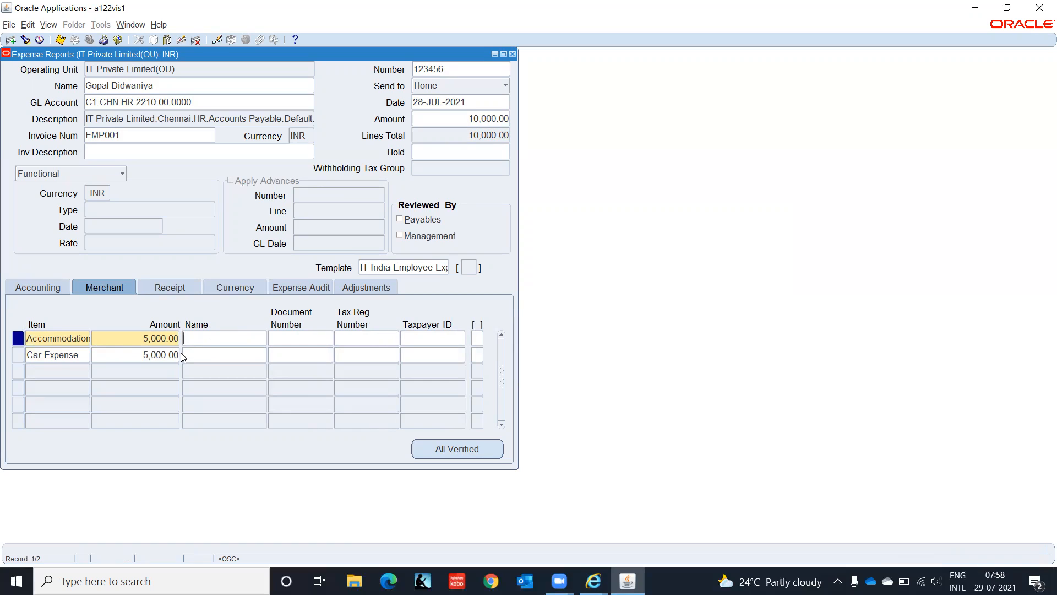
{"action": "type", "text": "Taj H"}
{"action": "type", "text": "otel"}
{"action": "type", "text": "TAJ001"}
- Copy Taj Hotel and TAJ001 onto the Car Expense line with Shift+F5
{"action": "left_click", "coordinate": [244, 350]}
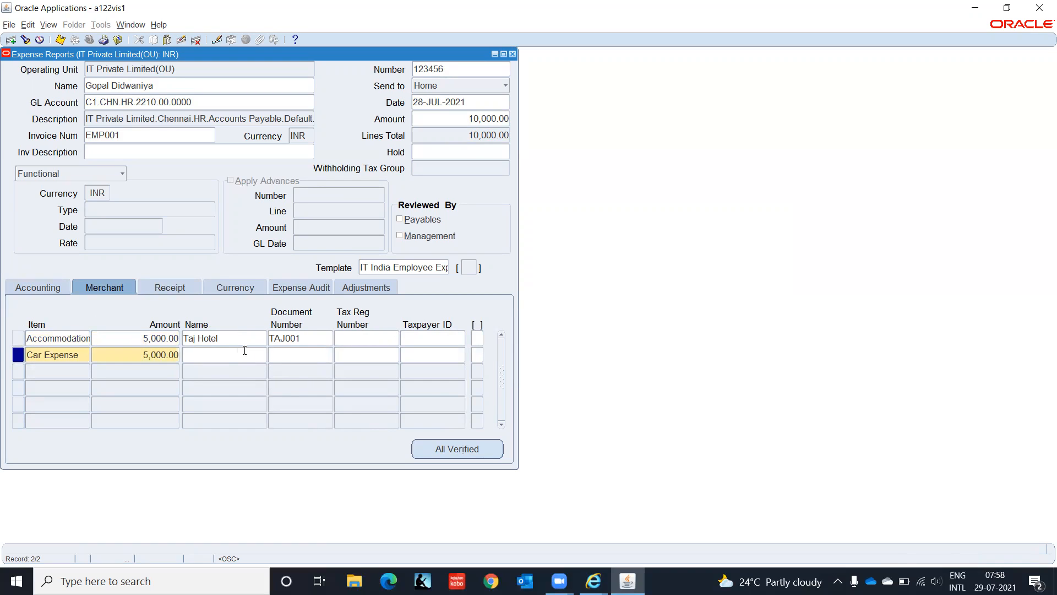
{"action": "key", "text": "shift+F5"}
{"action": "key", "text": "Tab"}
{"action": "key", "text": "shift+F5"}
{"action": "key", "text": "Tab"}
- Set country of supply IN on both receipt lines, then show their currency details
{"action": "left_click", "coordinate": [184, 287]}
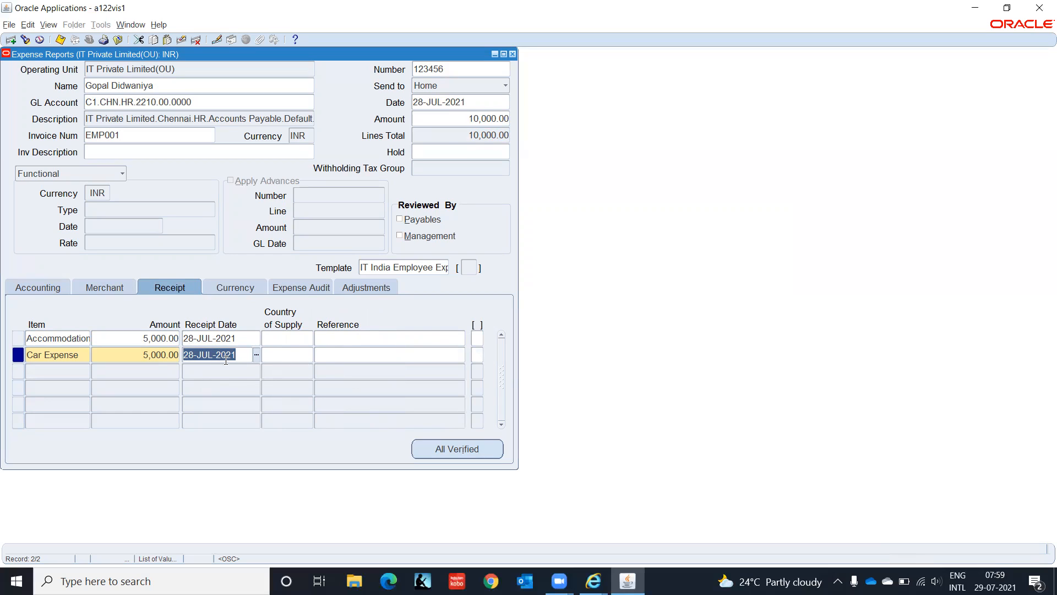
{"action": "left_click", "coordinate": [284, 337]}
{"action": "type", "text": "Indi"}
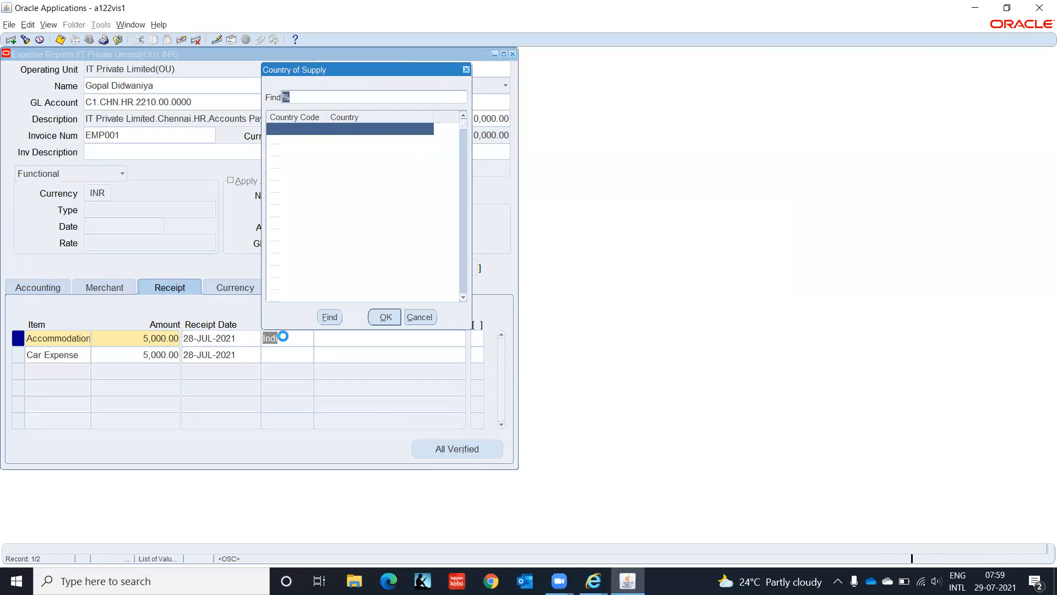
{"action": "type", "text": "in"}
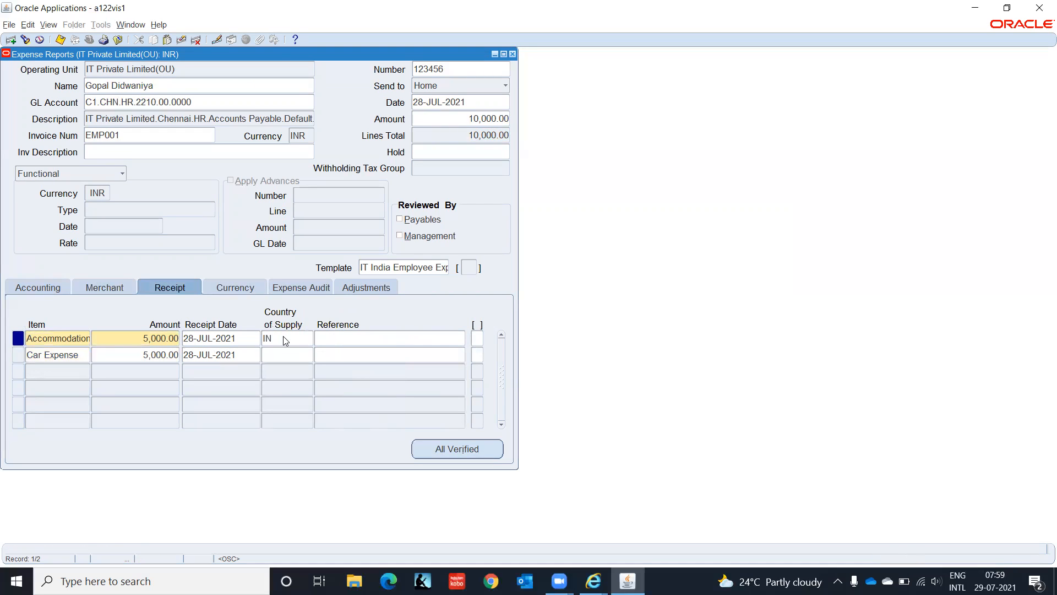
{"action": "left_click", "coordinate": [292, 356]}
{"action": "type", "text": "in"}
{"action": "key", "text": "Tab"}
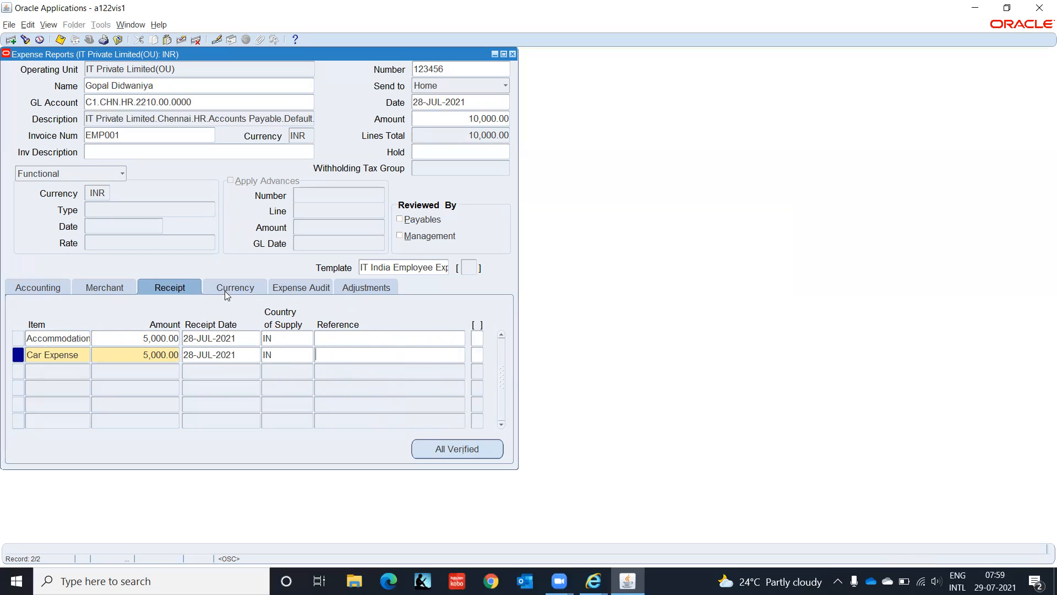
{"action": "left_click", "coordinate": [225, 290]}
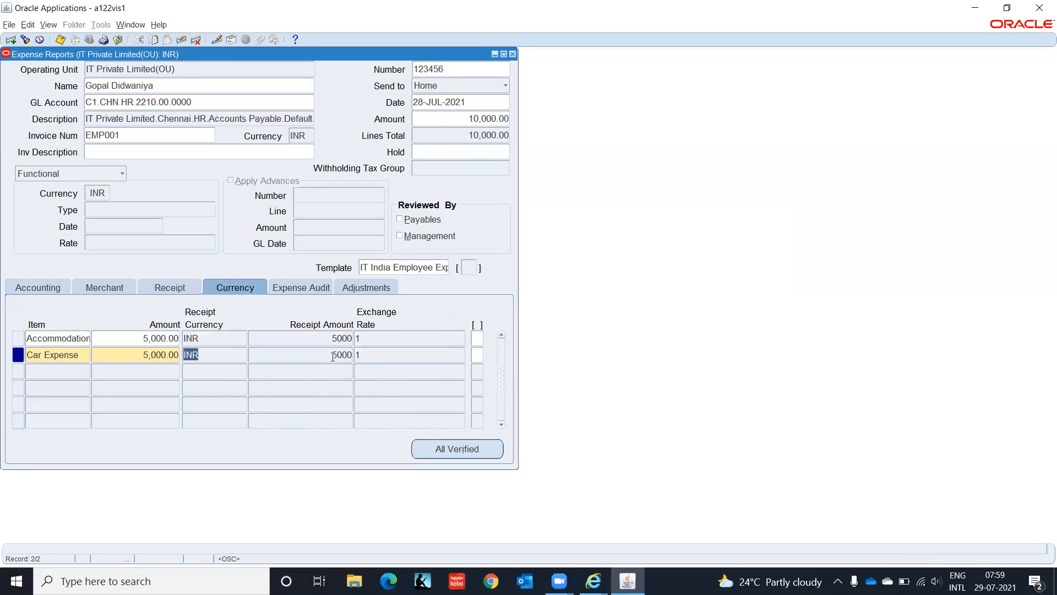
- Mark the Accommodation and Car Expense receipts as Verified on the Expense Audit tab
{"action": "left_click", "coordinate": [308, 286]}
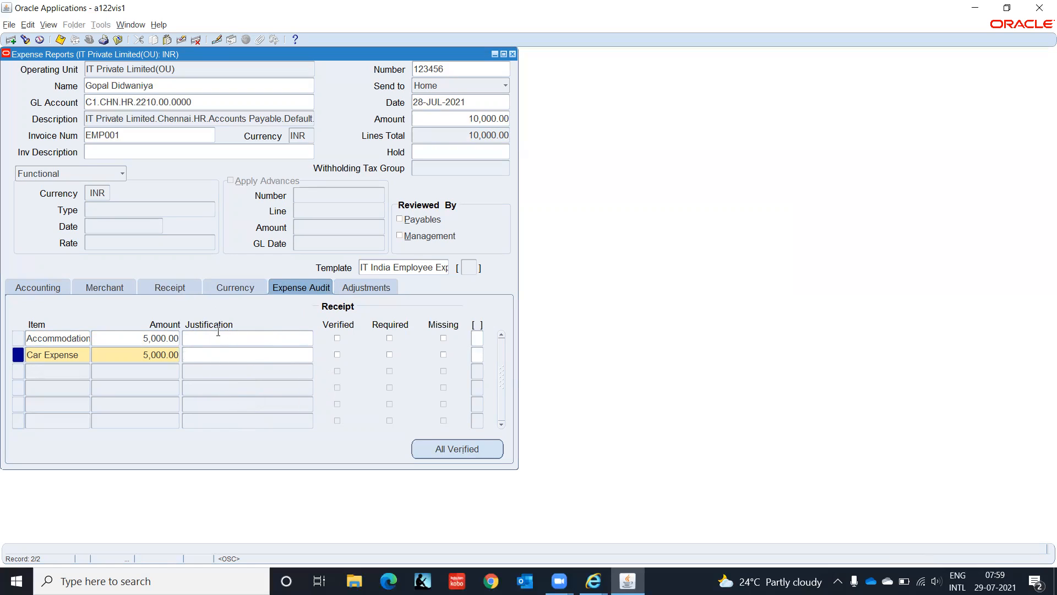
{"action": "left_click", "coordinate": [338, 338]}
{"action": "left_click", "coordinate": [338, 354]}
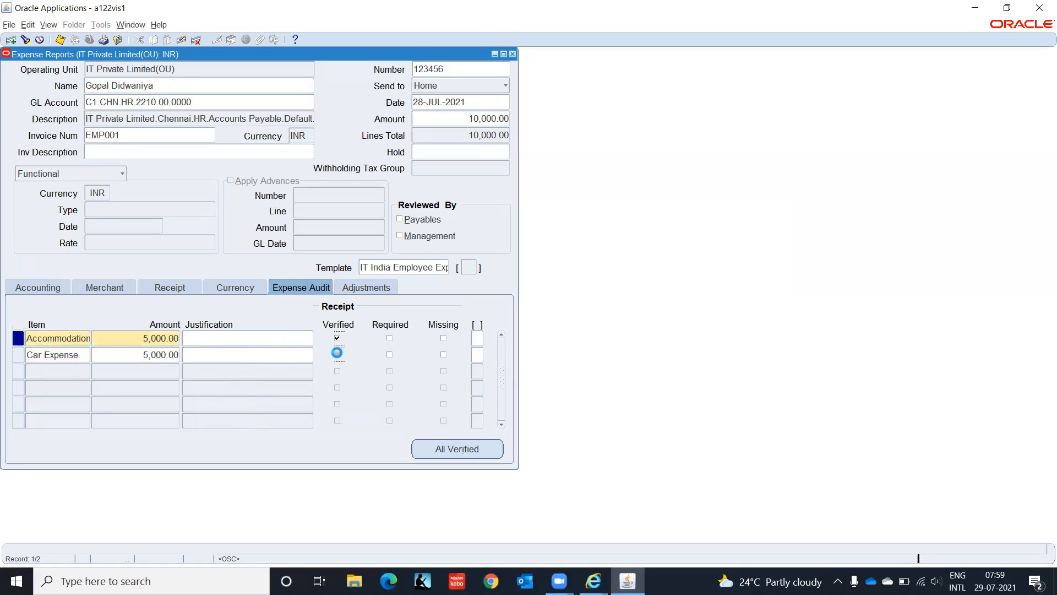
- Review the Adjustments and Accounting details, then close the expense report to the Navigator
{"action": "left_click", "coordinate": [371, 288]}
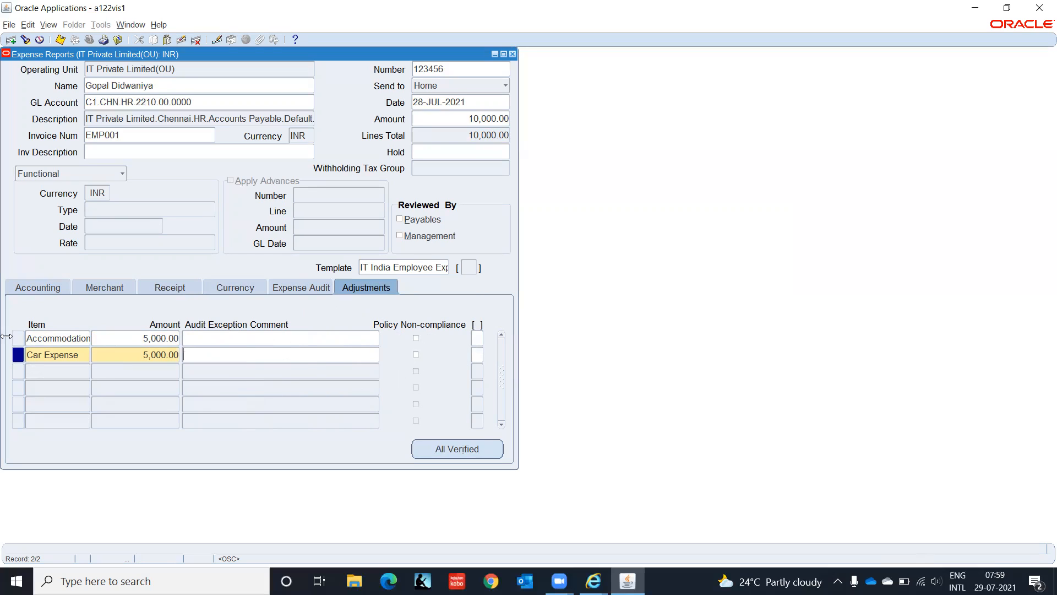
{"action": "left_click", "coordinate": [22, 287]}
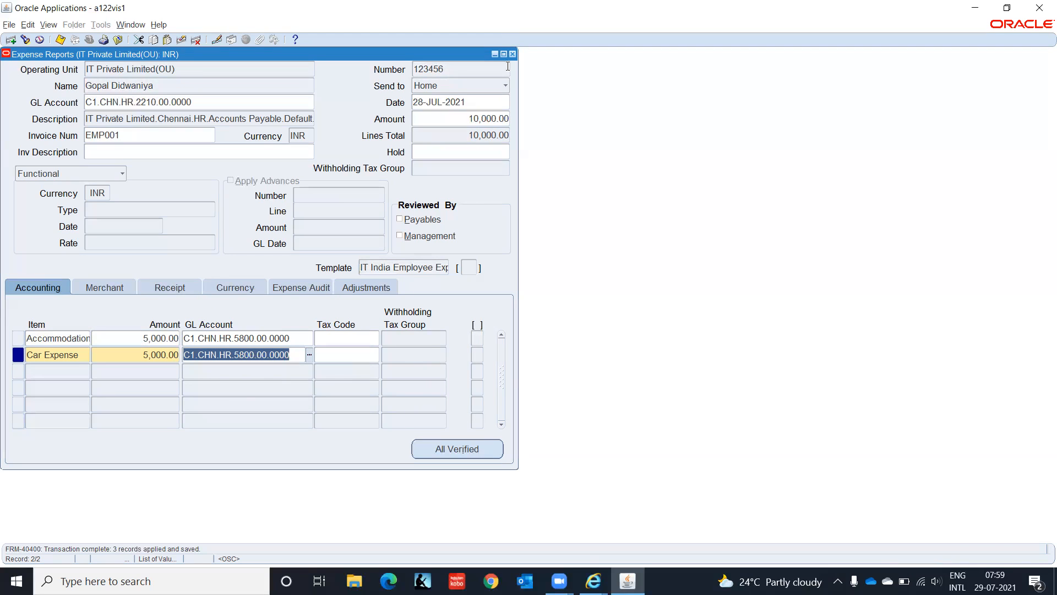
{"action": "left_click", "coordinate": [512, 54]}
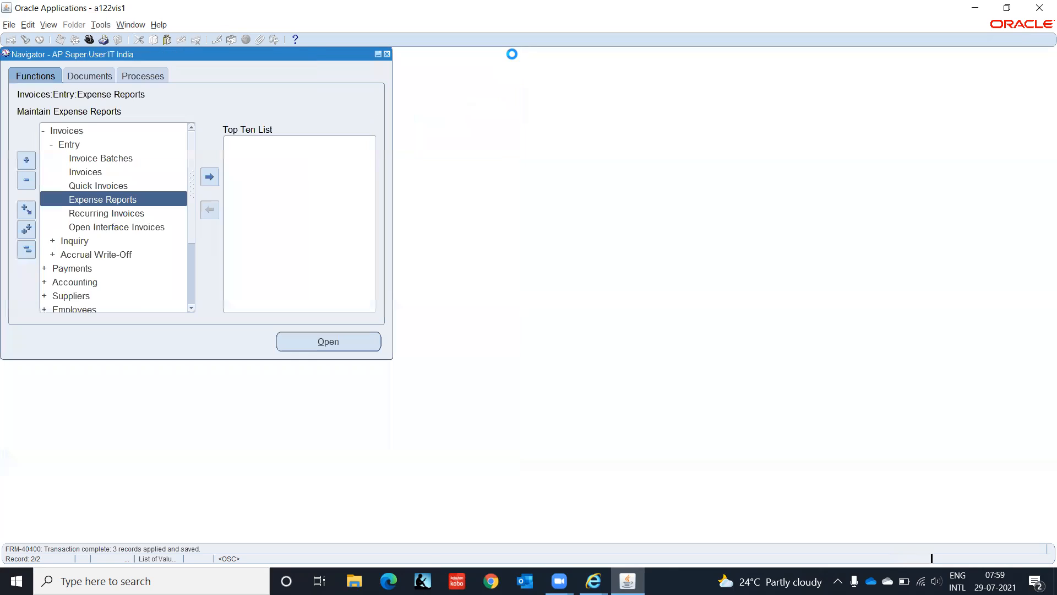
- Open the Requests window via View > Requests and start a new single request
{"action": "left_click", "coordinate": [49, 25]}
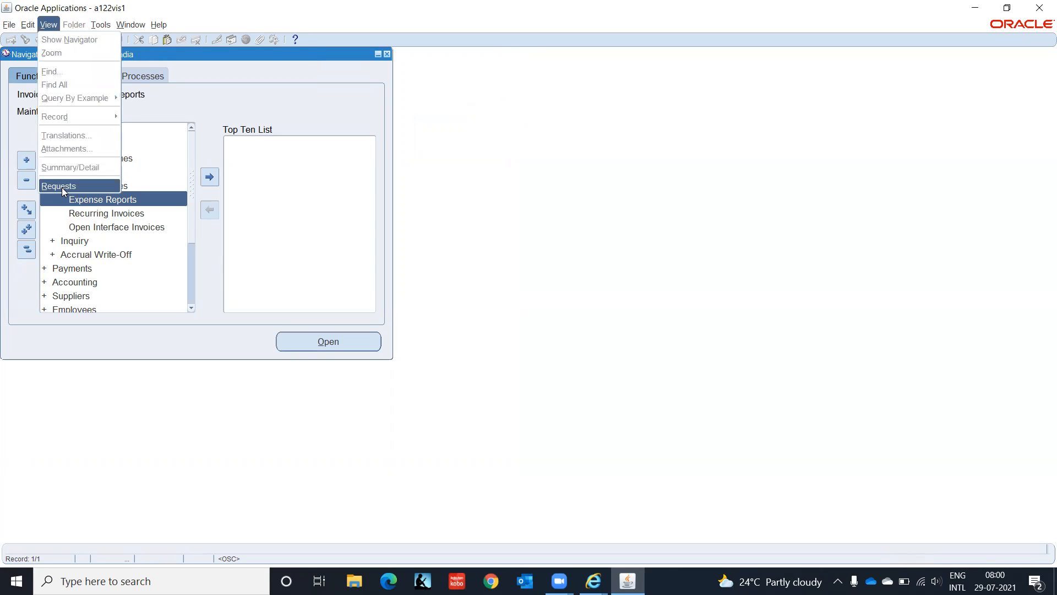
{"action": "left_click", "coordinate": [61, 187]}
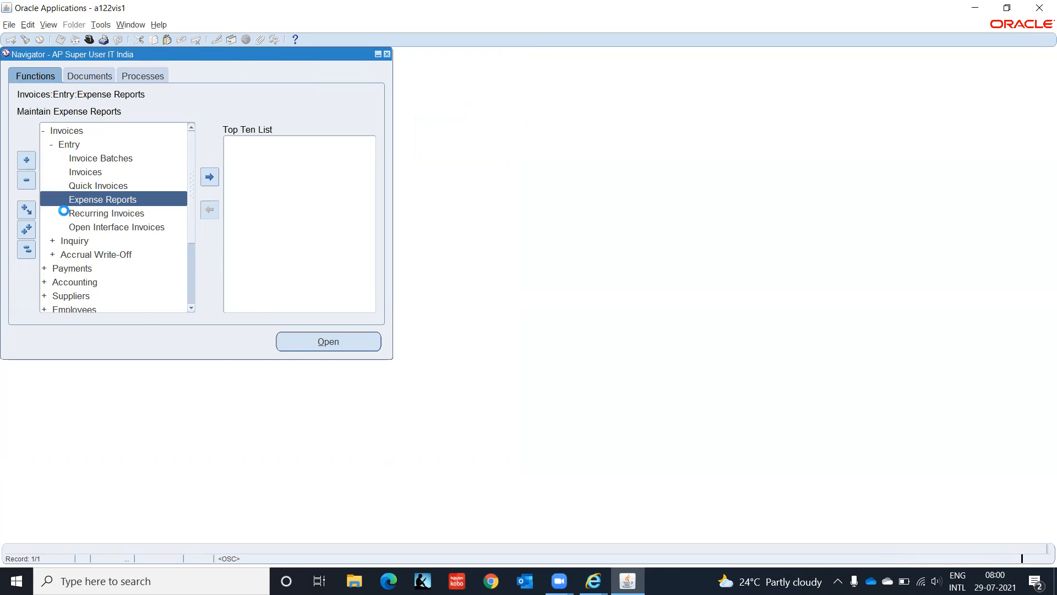
{"action": "left_click", "coordinate": [145, 375]}
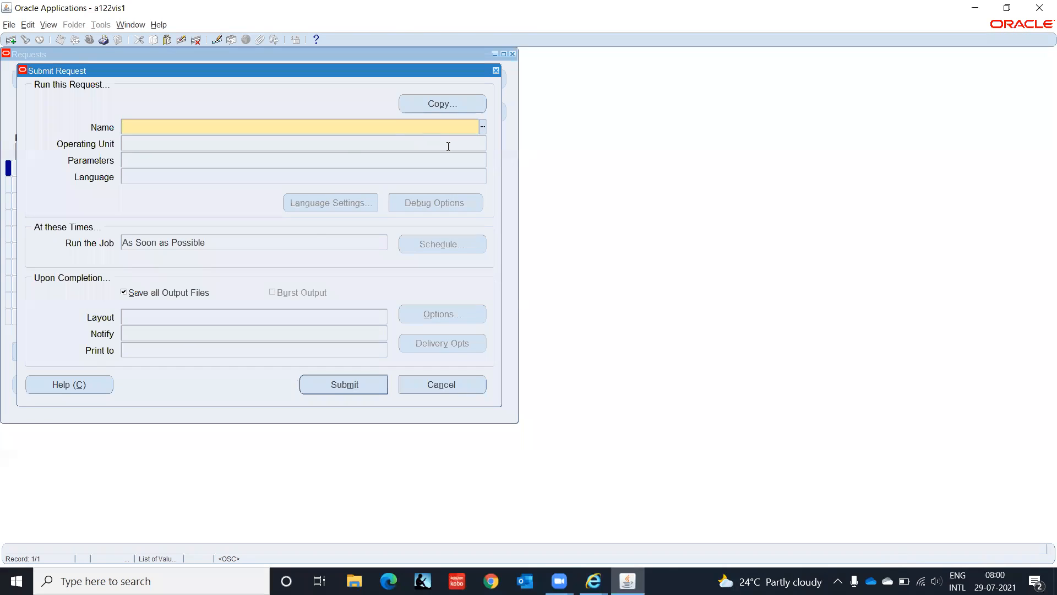
- Search programs for Expense% and select Expense Report Export
{"action": "left_click", "coordinate": [483, 126]}
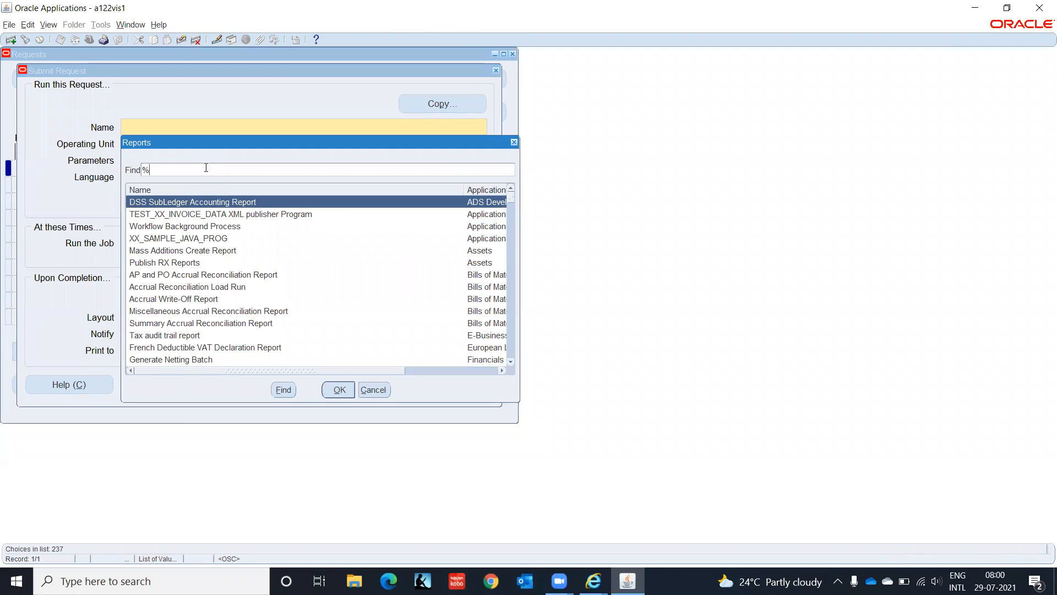
{"action": "type", "text": "Expense%"}
{"action": "key", "text": "Return"}
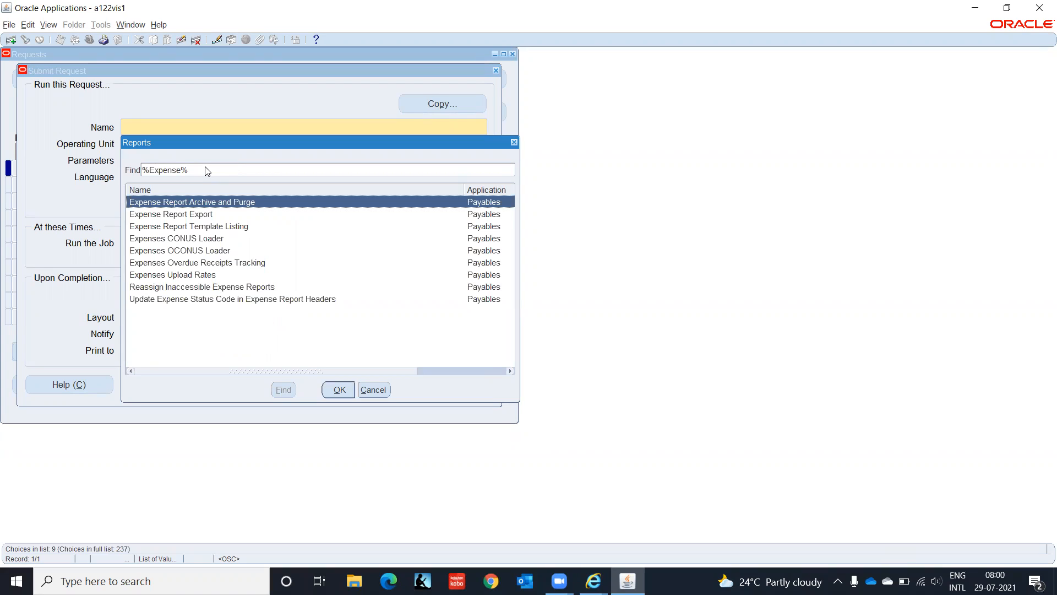
{"action": "key", "text": "Down"}
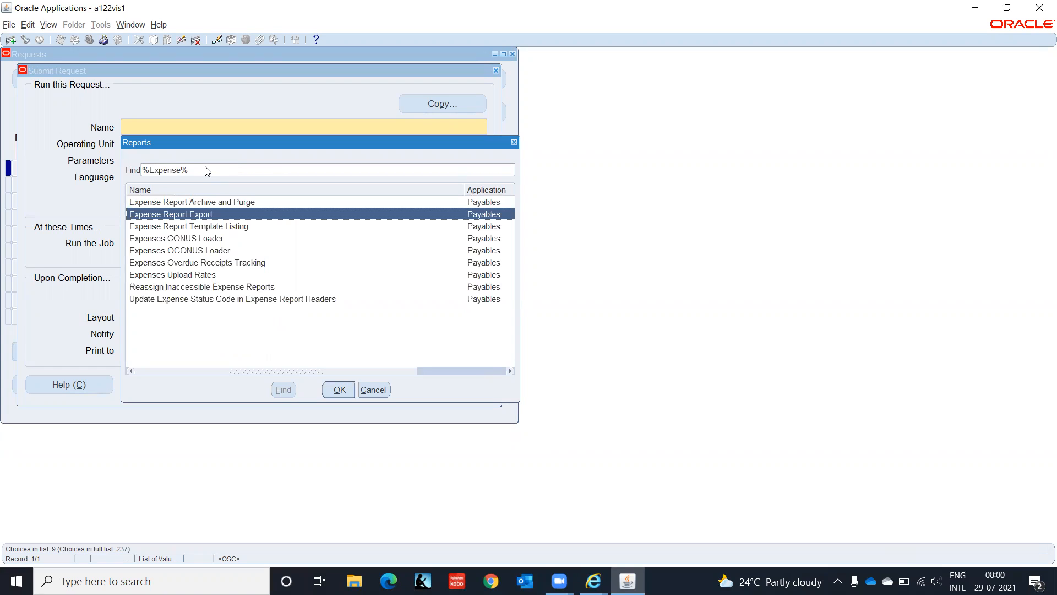
{"action": "key", "text": "Return"}
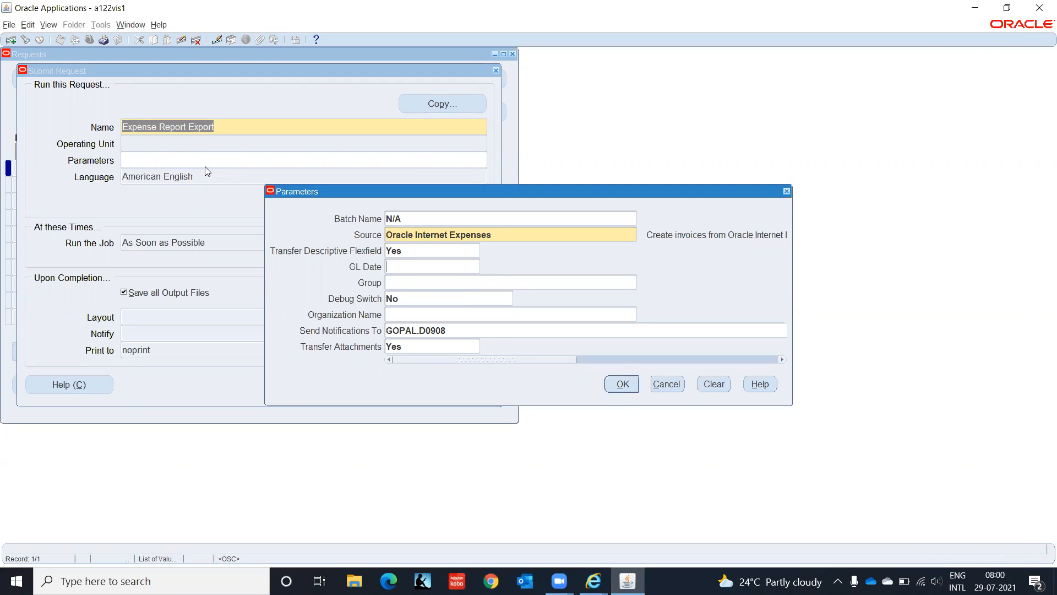
- Set the export Source parameter to Payables Expense Reports
{"action": "left_click", "coordinate": [574, 236]}
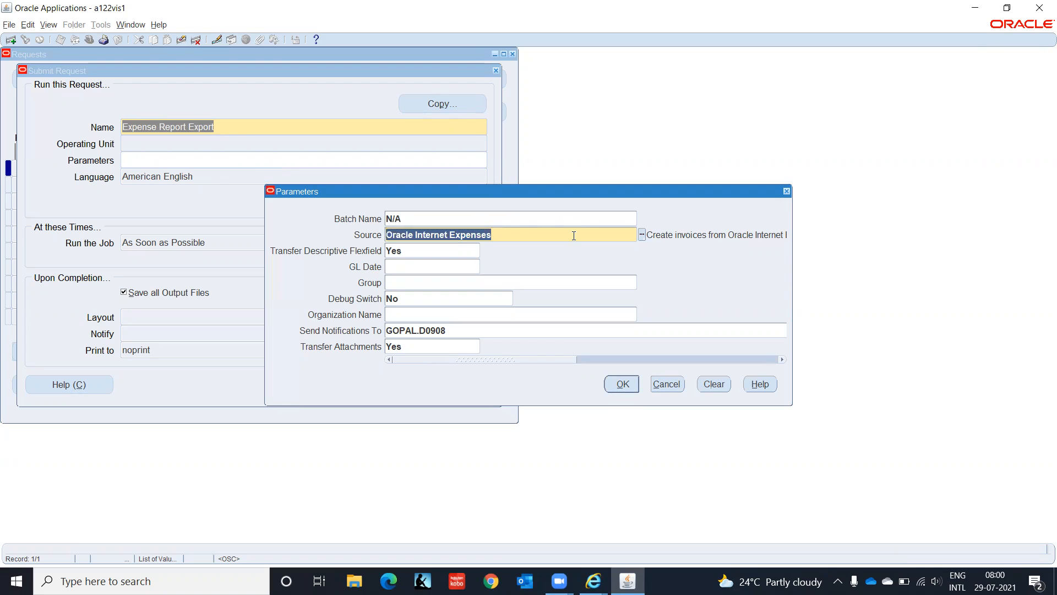
{"action": "left_click", "coordinate": [641, 235]}
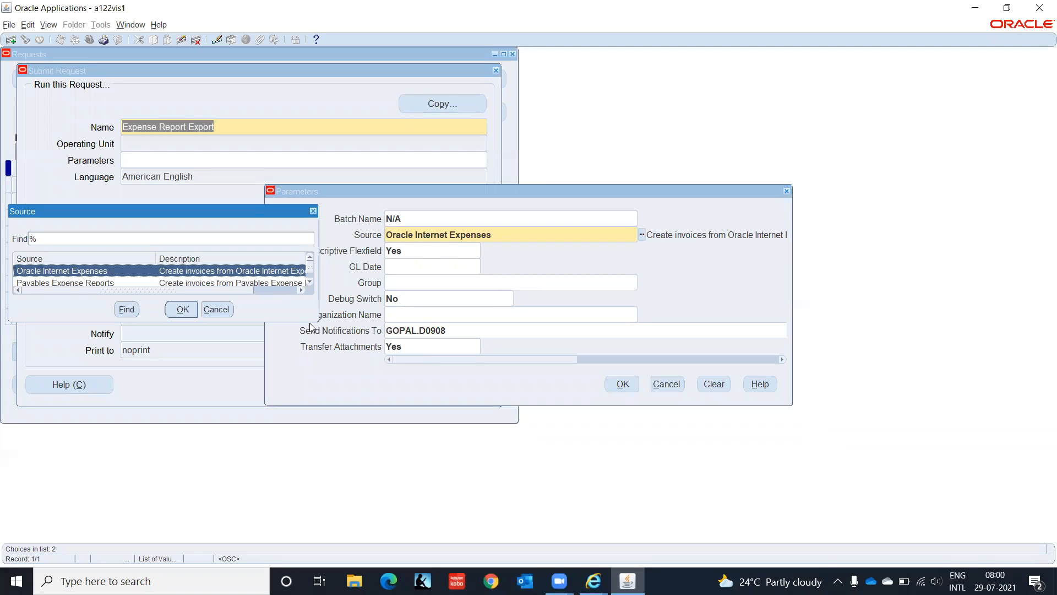
{"action": "left_click_drag", "start_coordinate": [318, 320], "coordinate": [367, 398]}
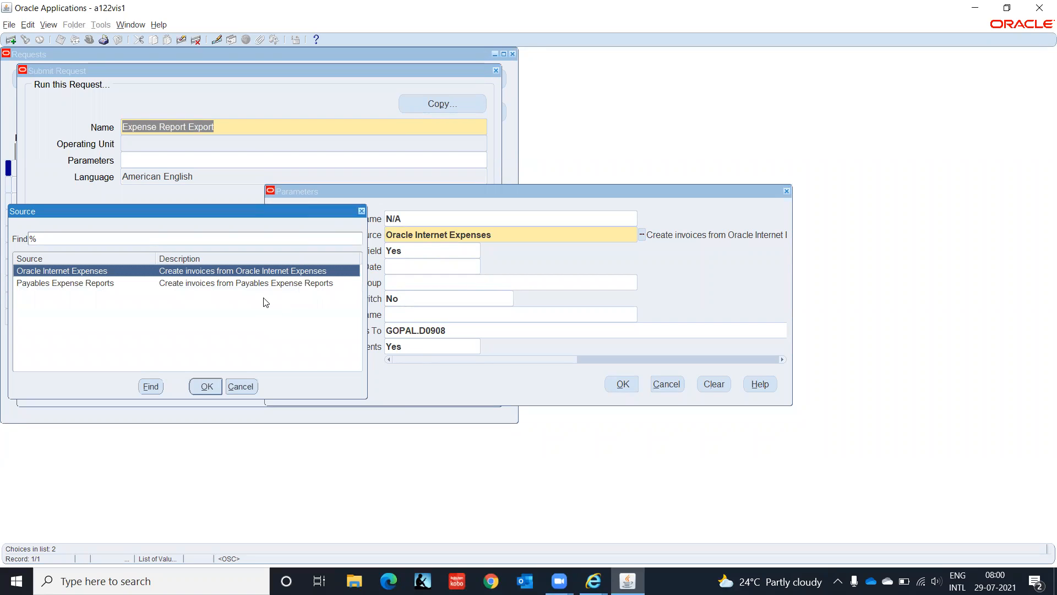
{"action": "left_click", "coordinate": [66, 289]}
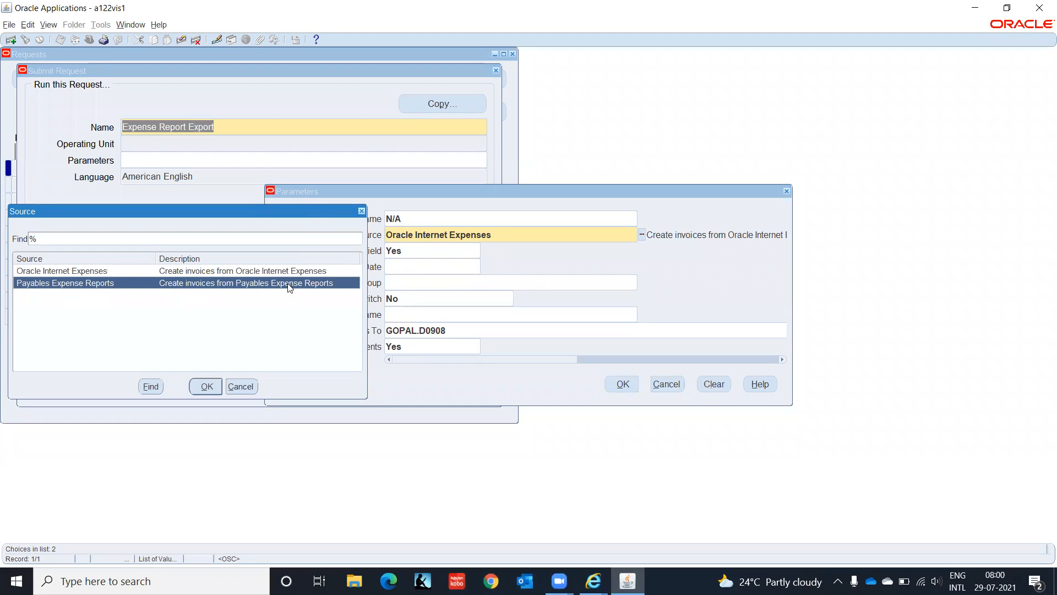
{"action": "left_click", "coordinate": [207, 387]}
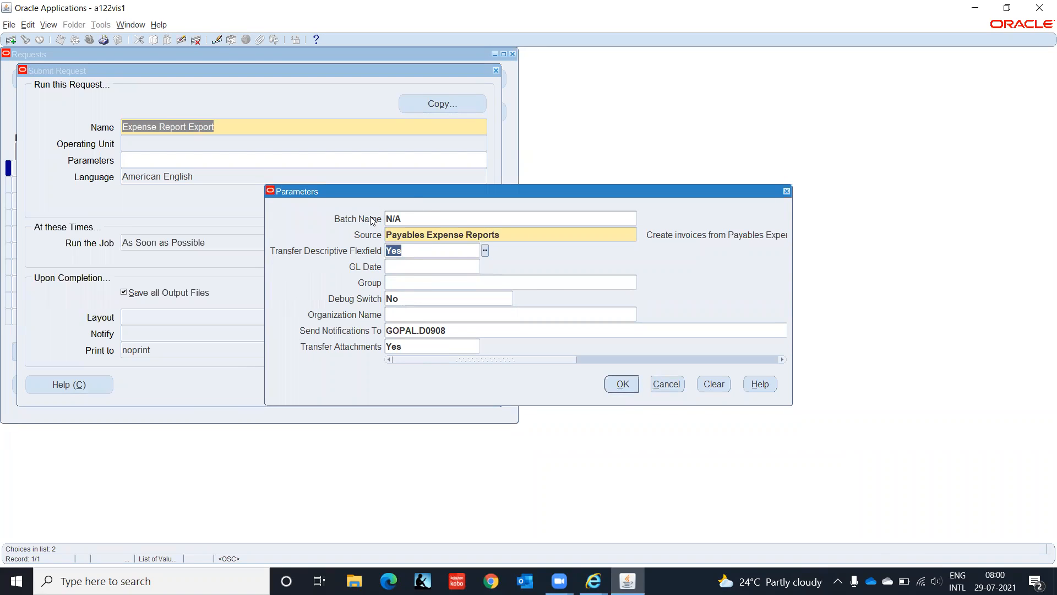
- Enter GL Date 28-JUL-2021 and accept the export parameters
{"action": "left_click", "coordinate": [410, 265]}
{"action": "double_click", "coordinate": [450, 330]}
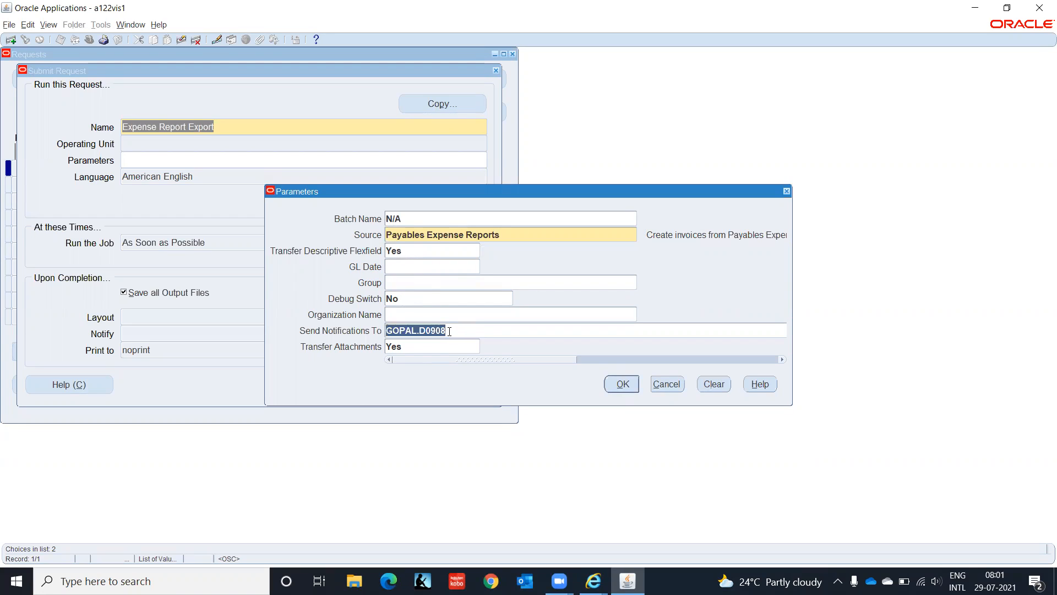
{"action": "double_click", "coordinate": [409, 347]}
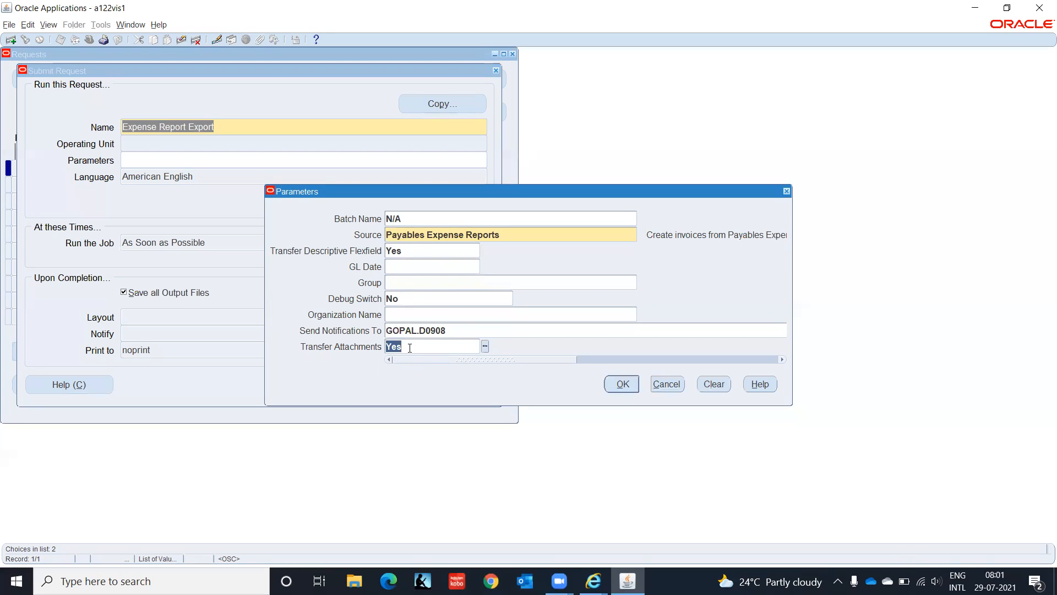
{"action": "left_click", "coordinate": [404, 268]}
{"action": "type", "text": "28jul2021"}
{"action": "key", "text": "Tab"}
{"action": "left_click", "coordinate": [622, 384]}
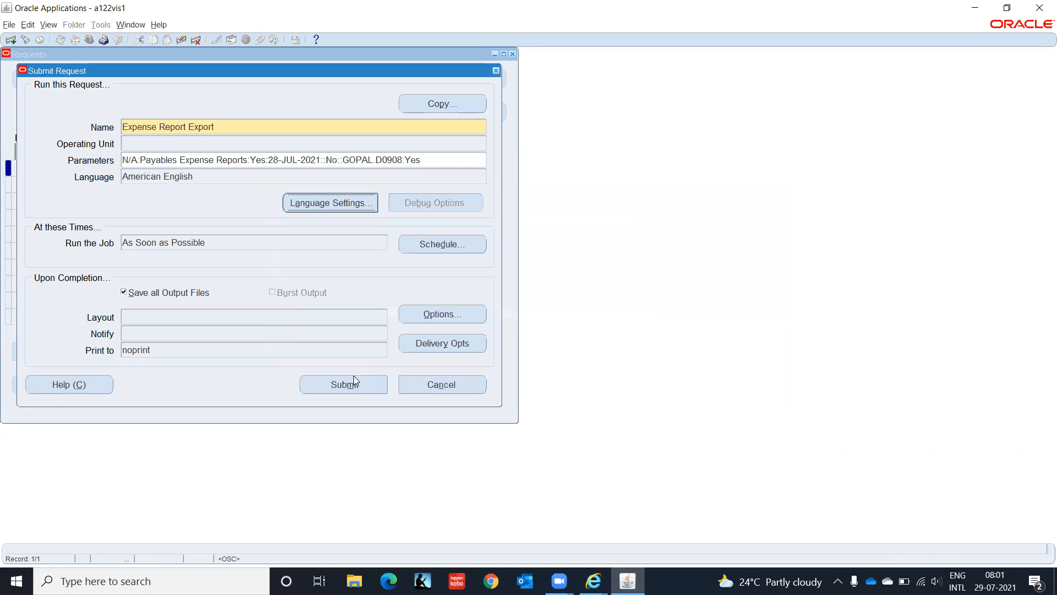
- Submit the Expense Report Export request without another, and list recent requests
{"action": "left_click", "coordinate": [348, 385]}
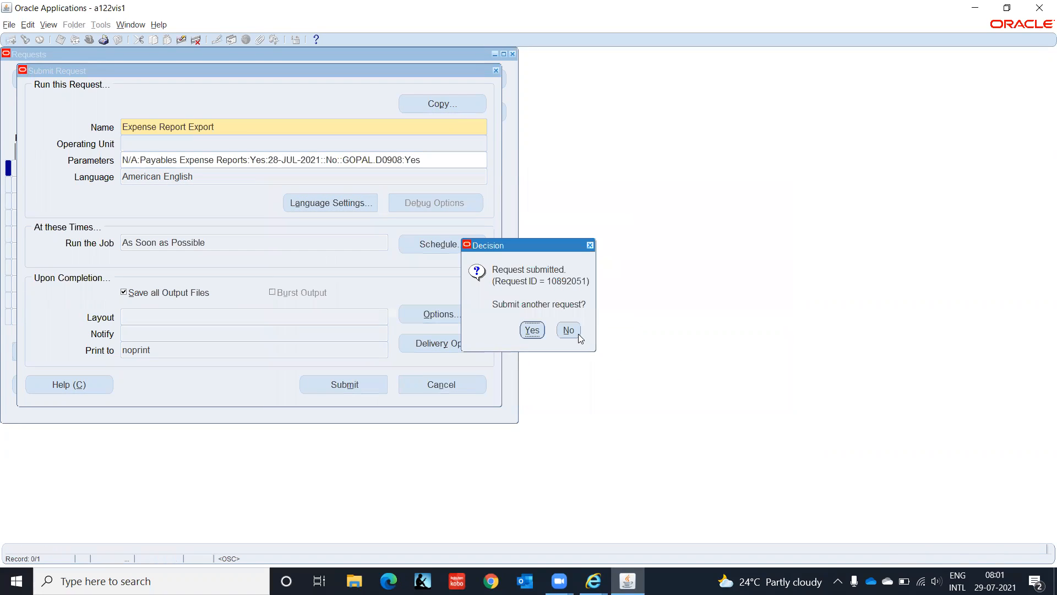
{"action": "left_click", "coordinate": [575, 333]}
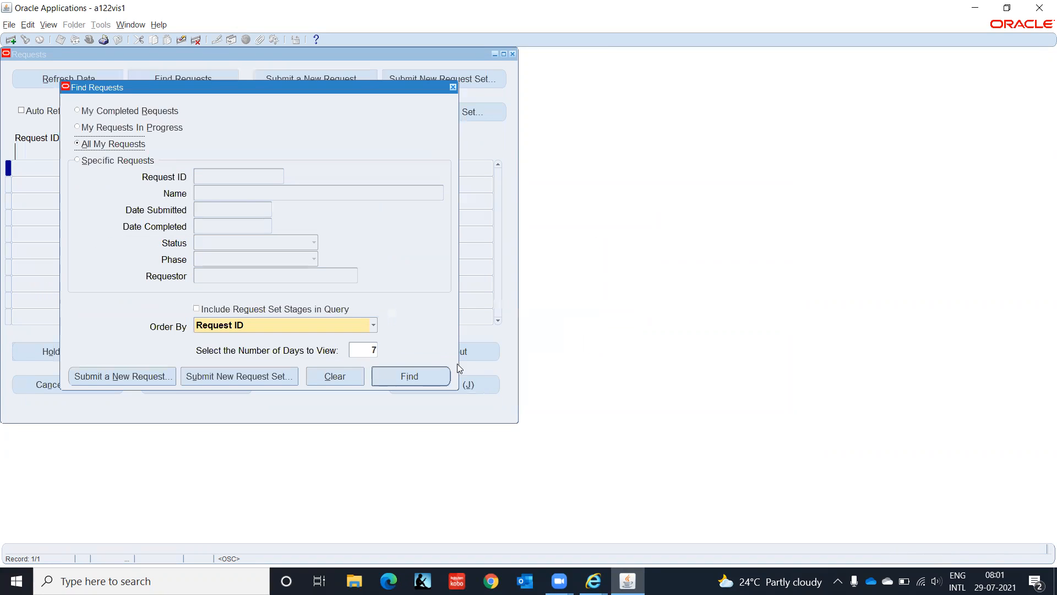
{"action": "left_click", "coordinate": [431, 375]}
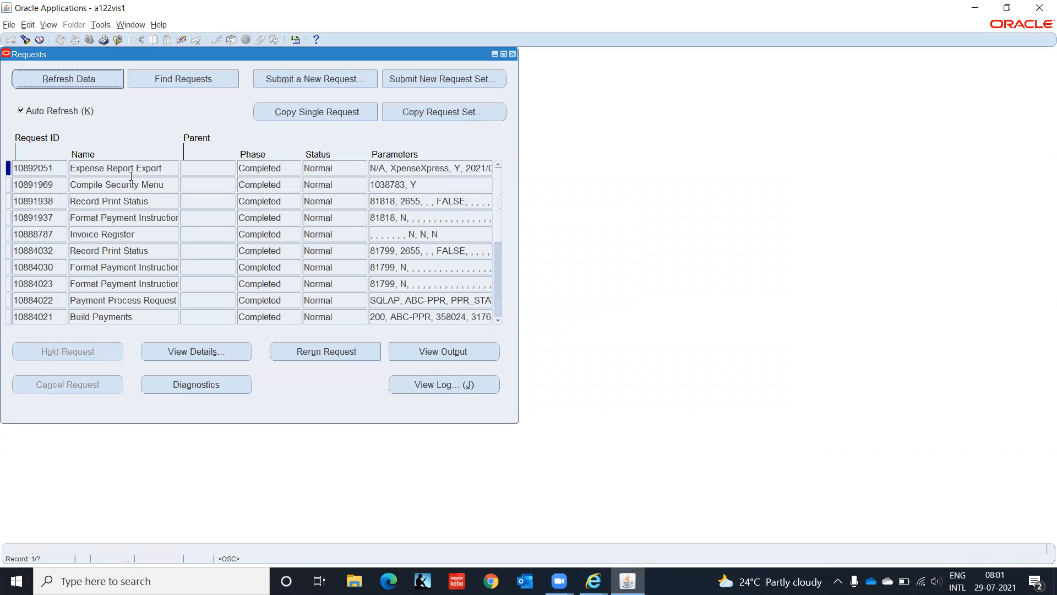
- Select the completed Expense Report Export request and open its output in the browser
{"action": "double_click", "coordinate": [59, 168]}
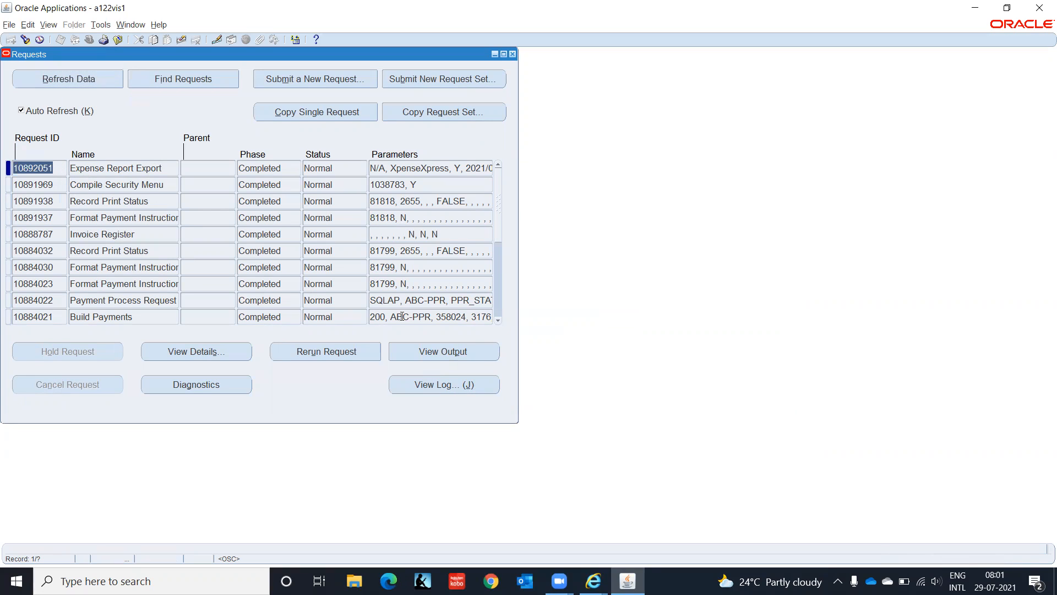
{"action": "left_click", "coordinate": [441, 357]}
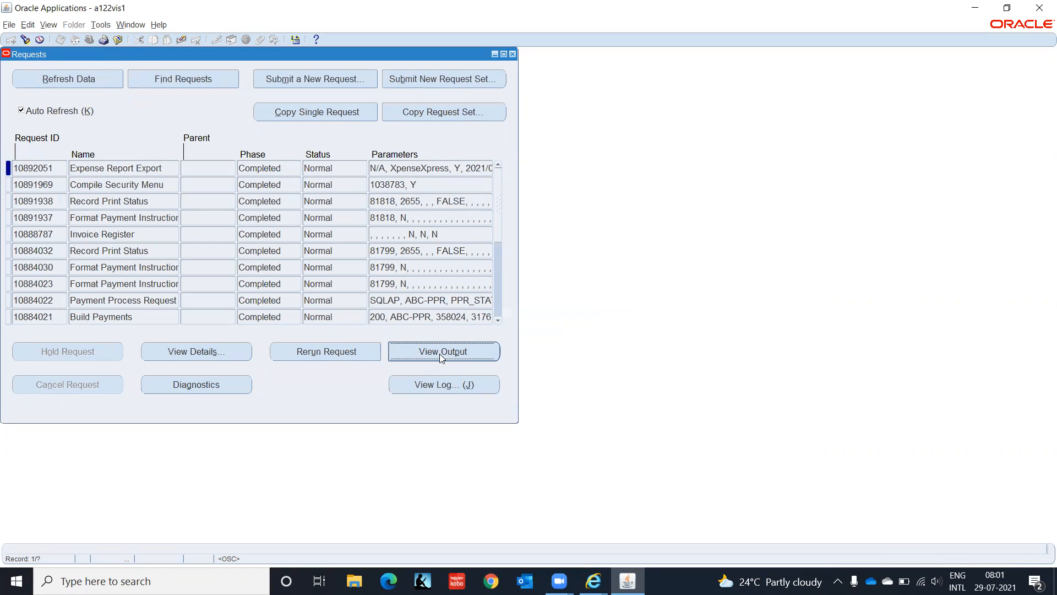
{"action": "left_click", "coordinate": [593, 580]}
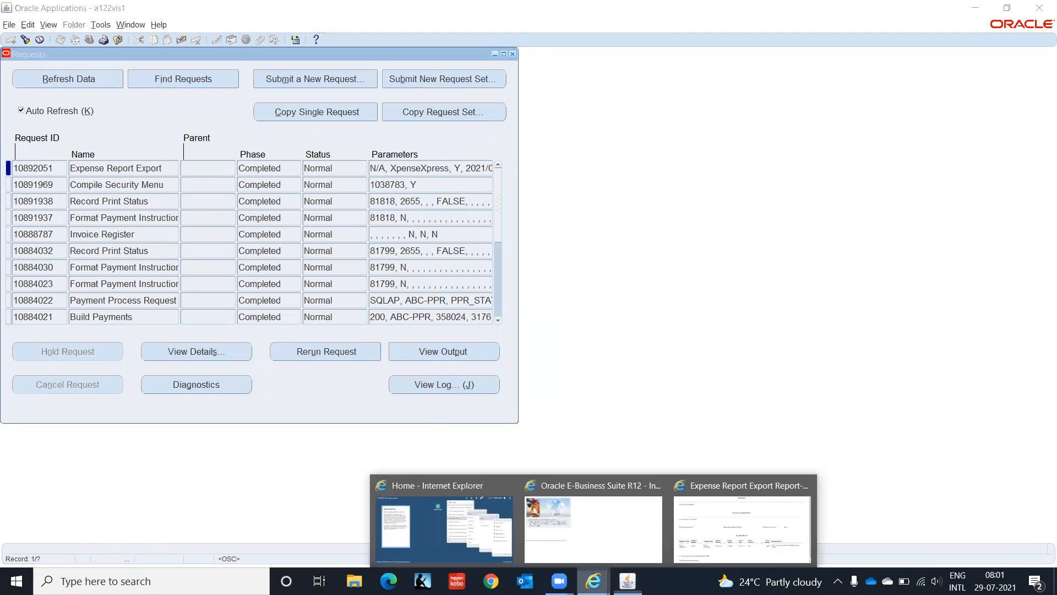
- Read the export report showing EMP001 for 10000 INR rejected, then return to Oracle Requests
{"action": "left_click", "coordinate": [739, 528]}
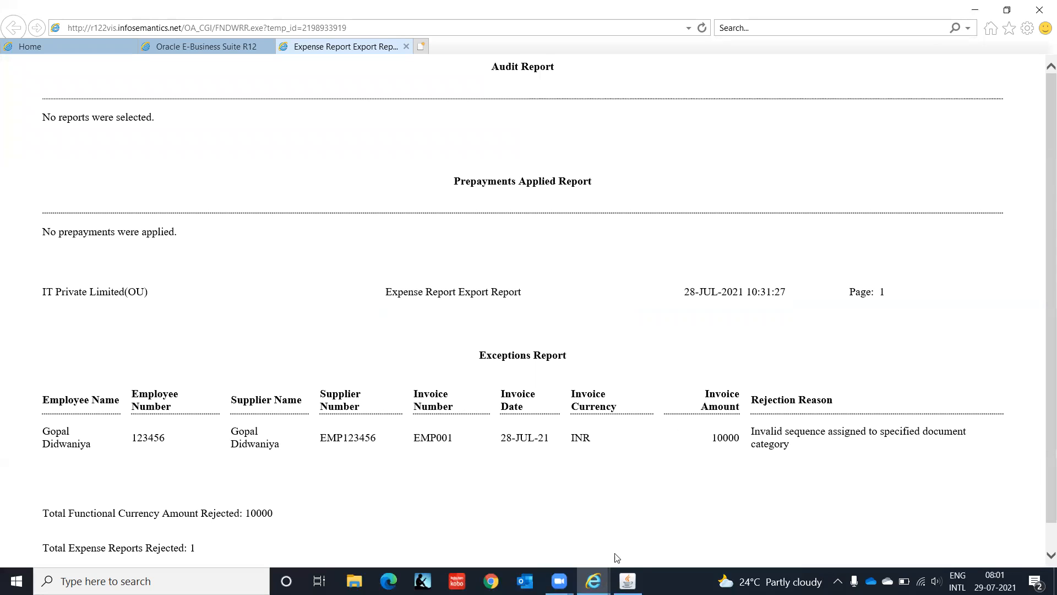
{"action": "mouse_move", "coordinate": [628, 581]}
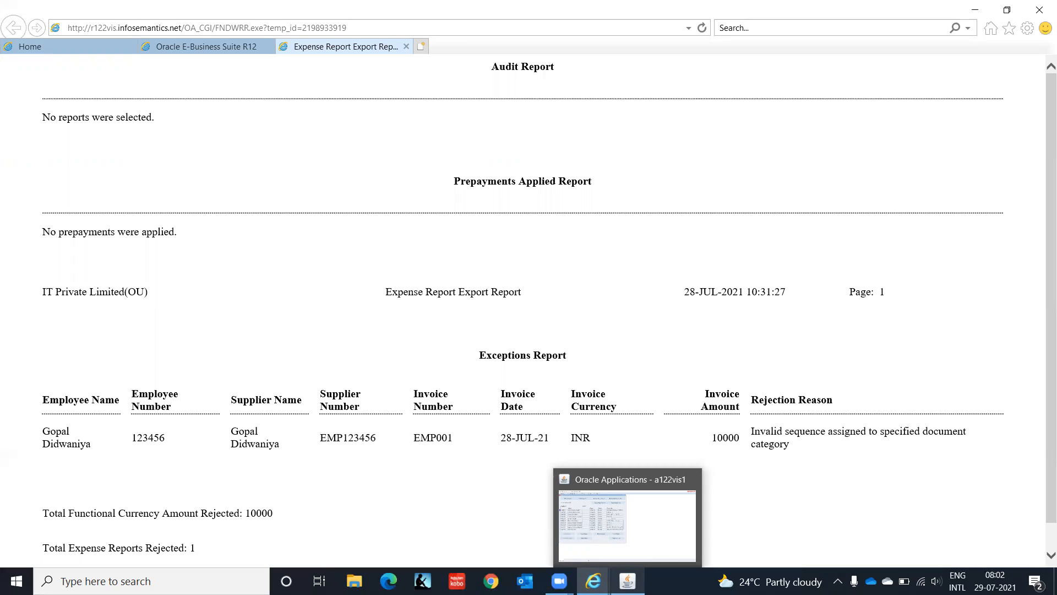
{"action": "left_click", "coordinate": [628, 523]}
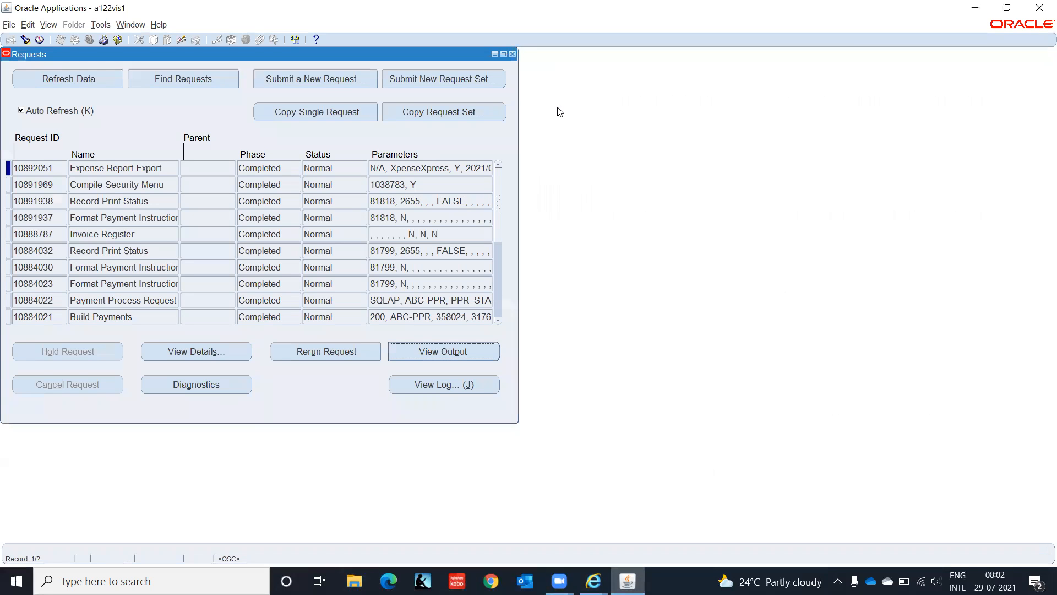
- Search the Invoice Workbench for invoice number EMP001
{"action": "left_click", "coordinate": [512, 54]}
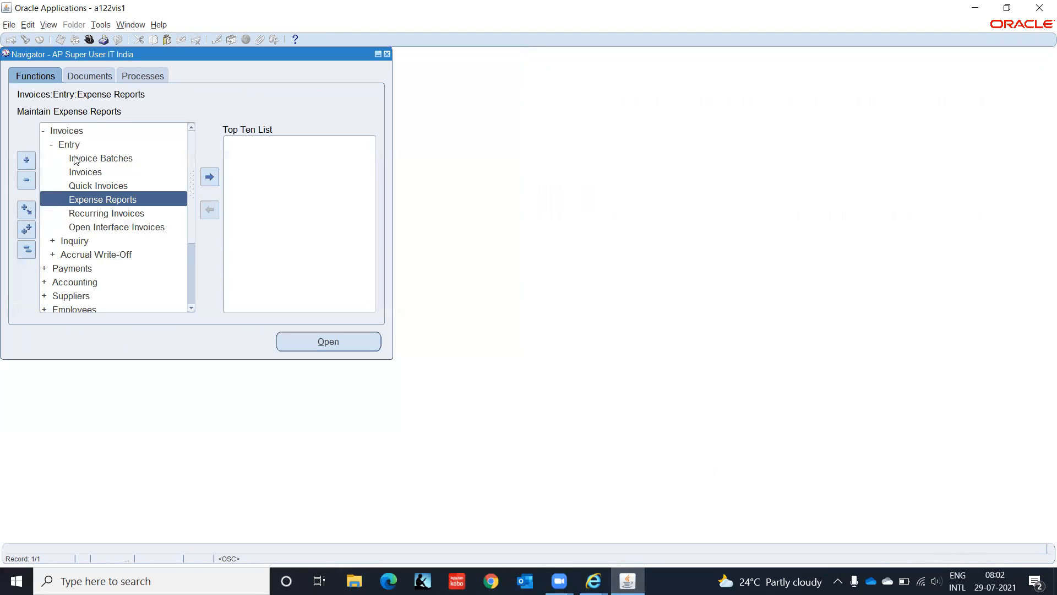
{"action": "left_click", "coordinate": [84, 172]}
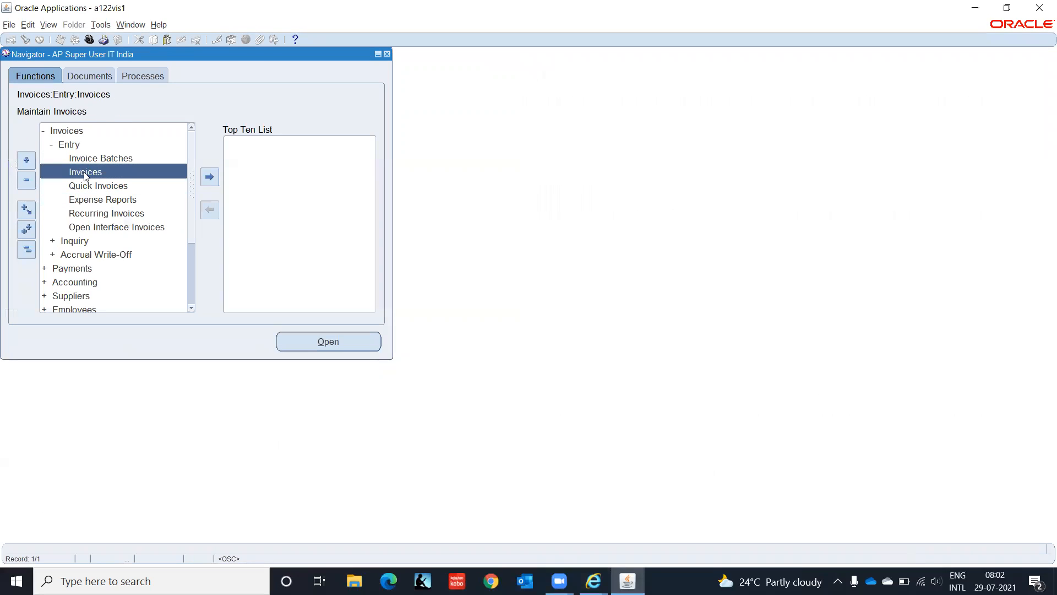
{"action": "double_click", "coordinate": [84, 173]}
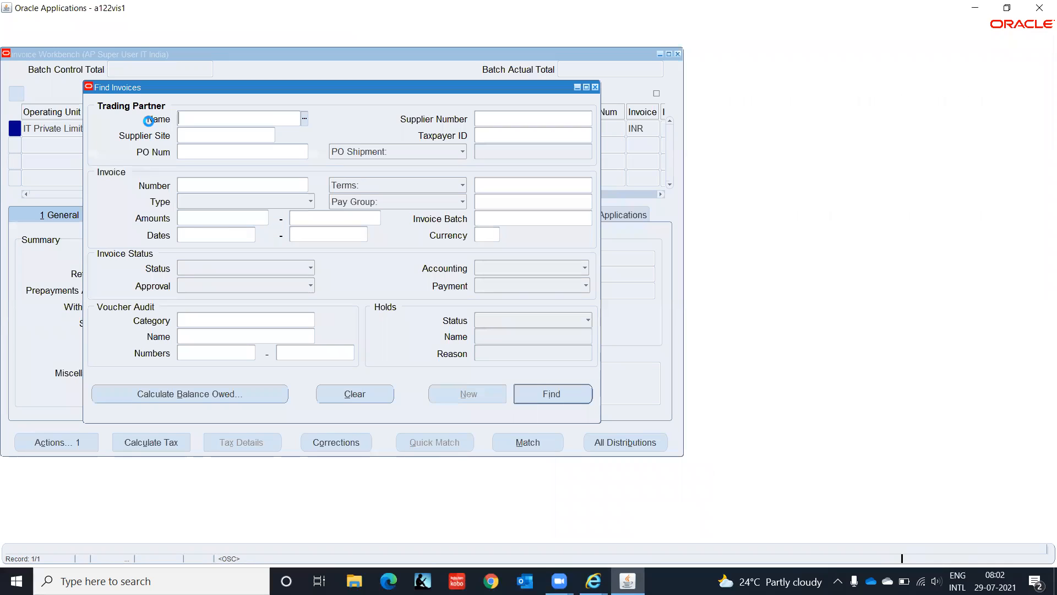
{"action": "left_click", "coordinate": [193, 184]}
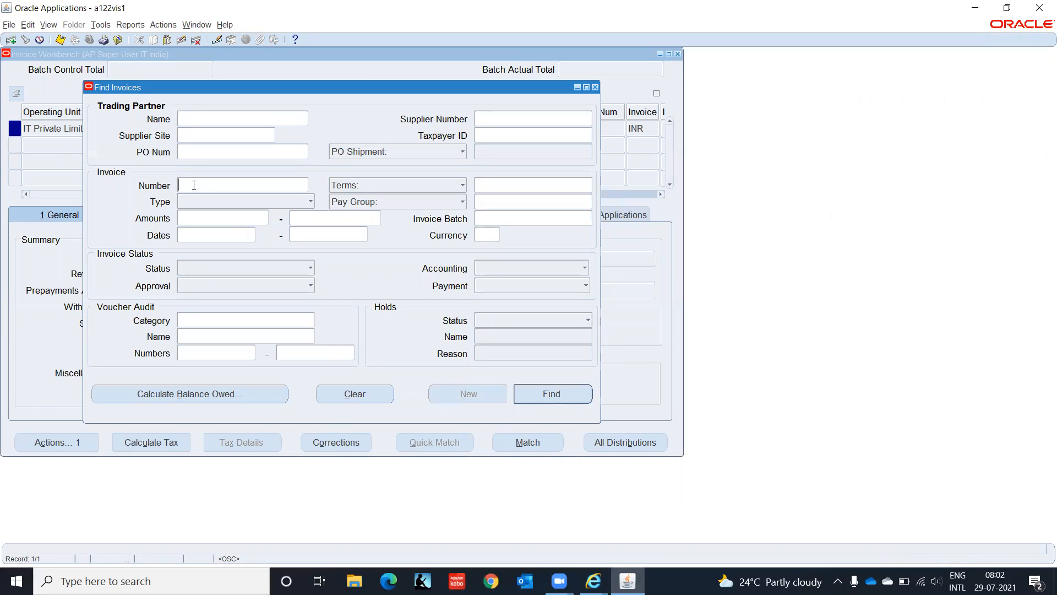
{"action": "type", "text": "EMP001"}
{"action": "key", "text": "Return"}
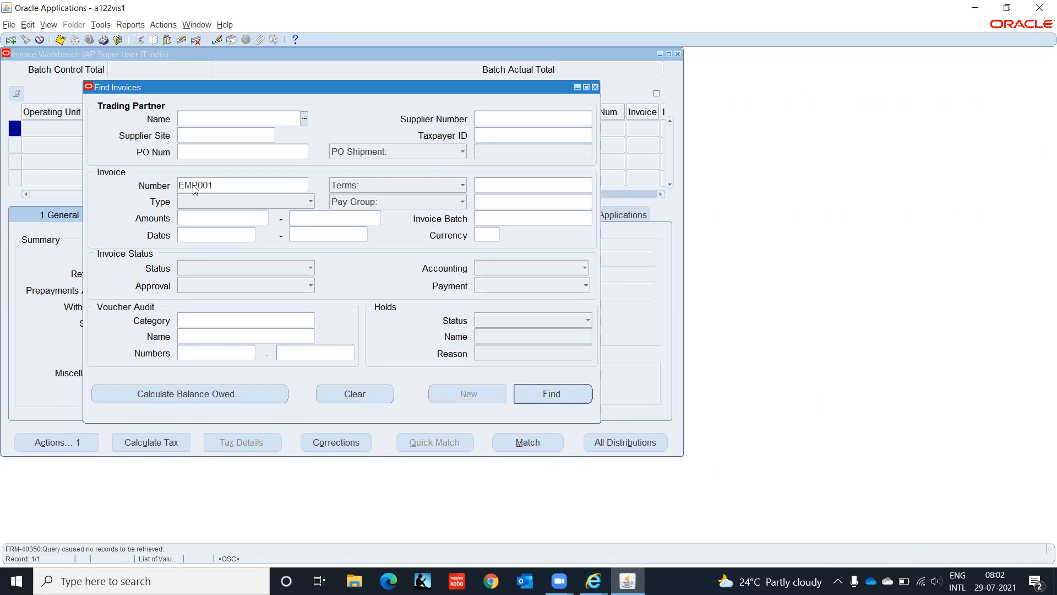
- Close the empty invoice search and reopen the concurrent requests list via View > Requests
{"action": "key", "text": "F4"}
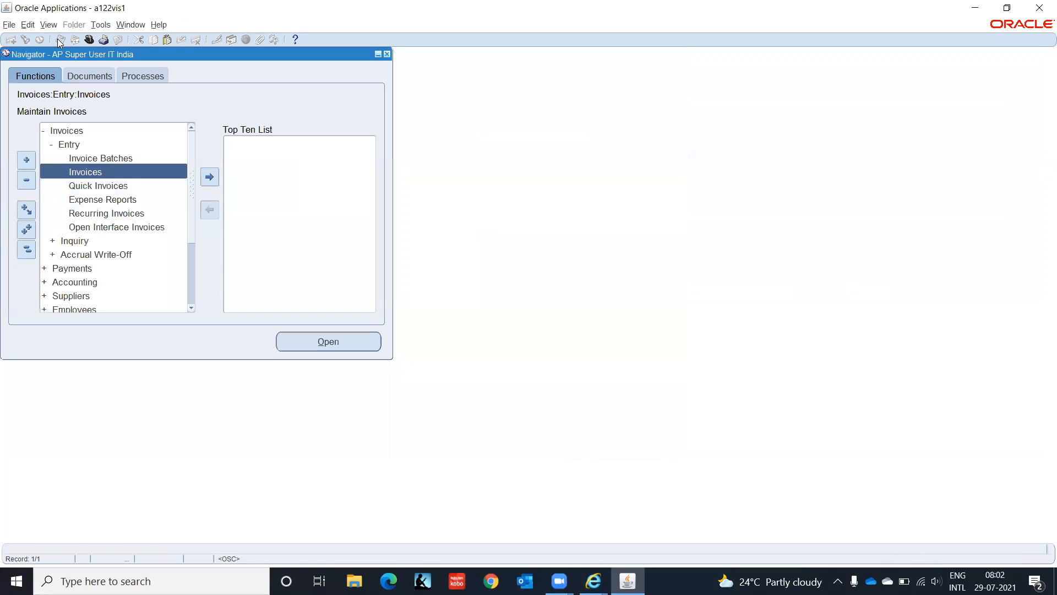
{"action": "left_click", "coordinate": [49, 26]}
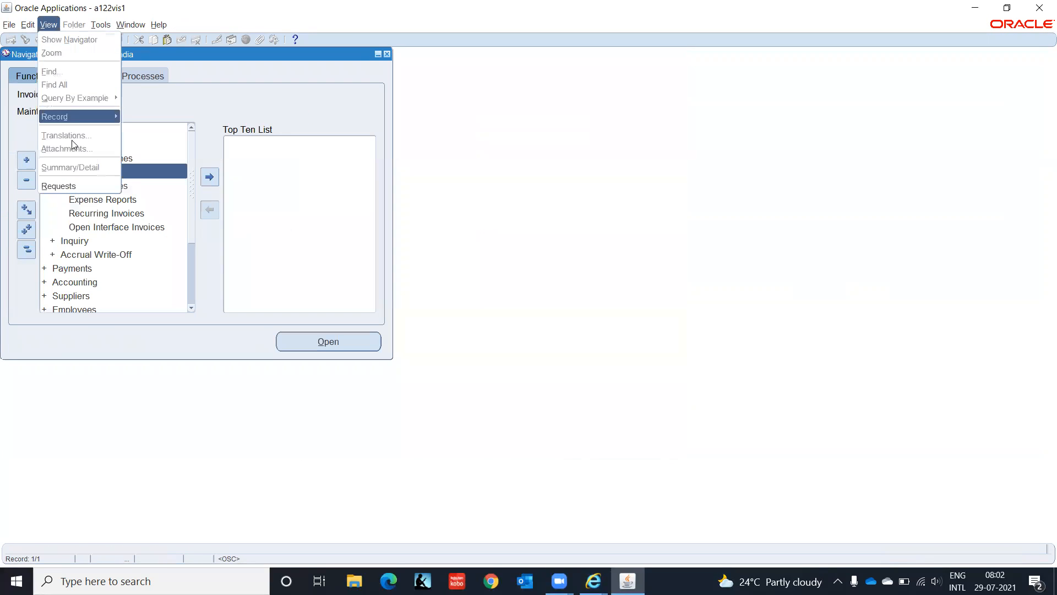
{"action": "left_click", "coordinate": [71, 187]}
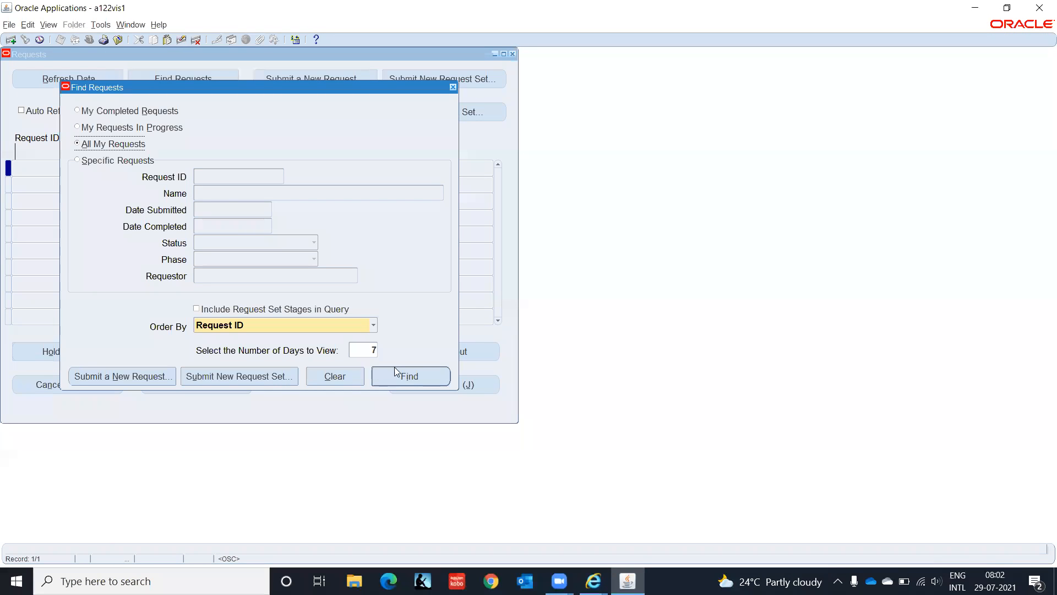
- List all my recent requests and view the Expense Report Export output showing EMP001 rejected
{"action": "left_click", "coordinate": [414, 377]}
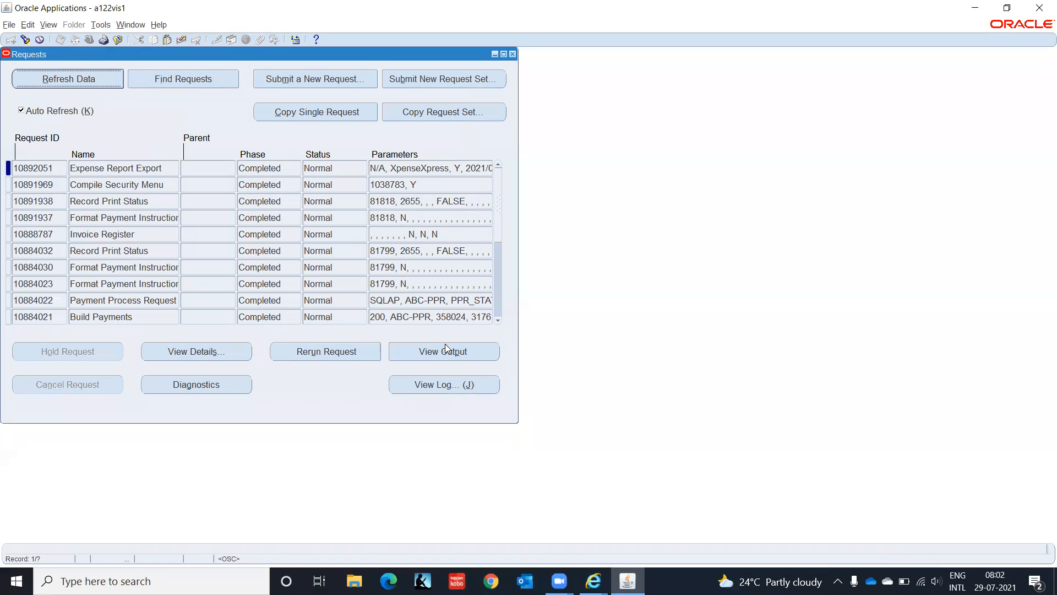
{"action": "left_click", "coordinate": [451, 352]}
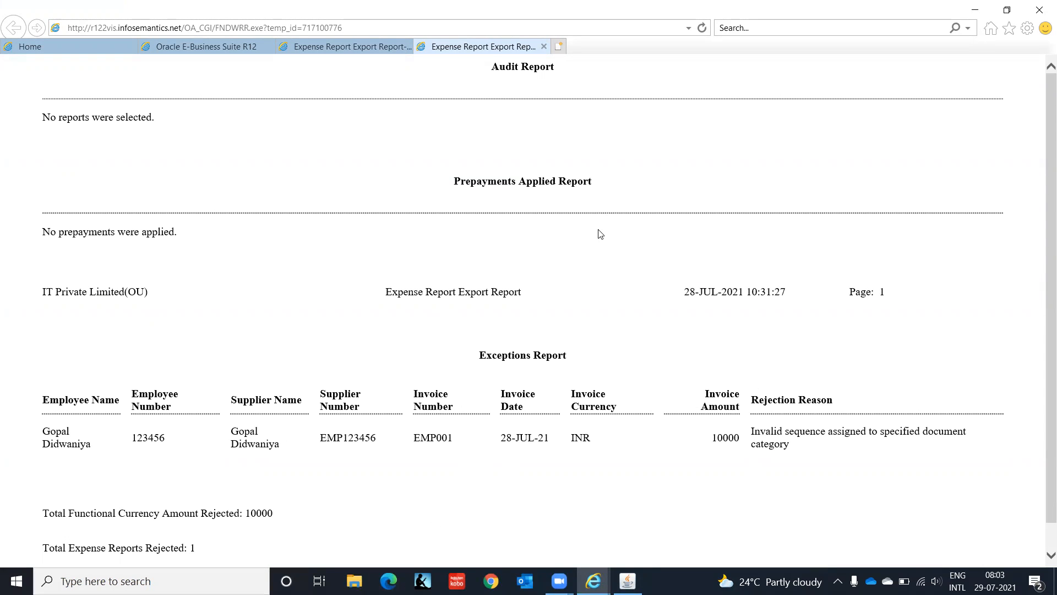
{"action": "left_click", "coordinate": [627, 581]}
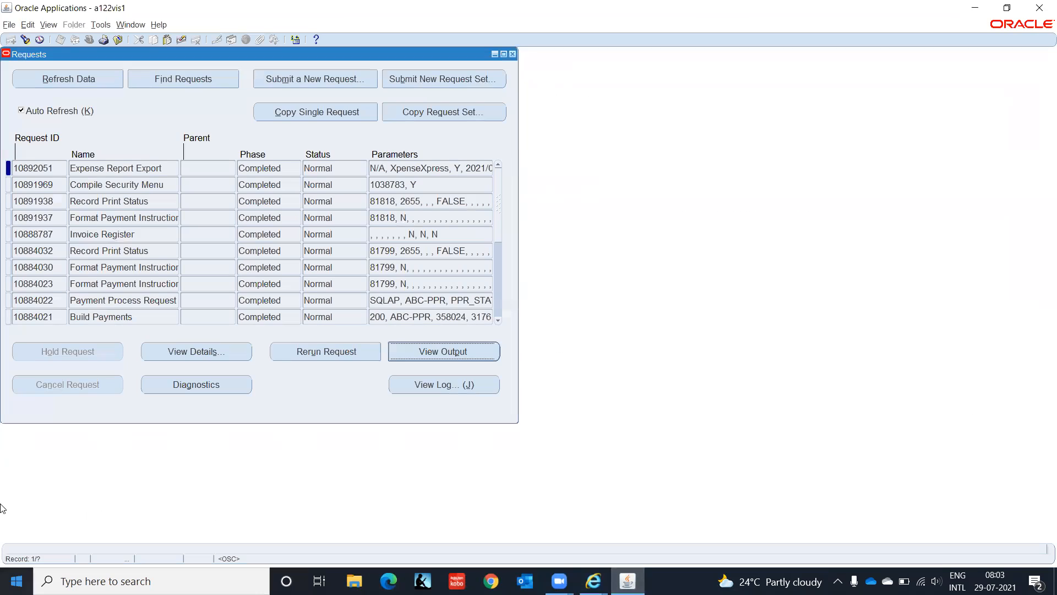
- Reopen expense report EMP001 and review its Merchant, Receipt, Currency, Audit and Adjustments tabs
{"action": "left_click", "coordinate": [512, 54]}
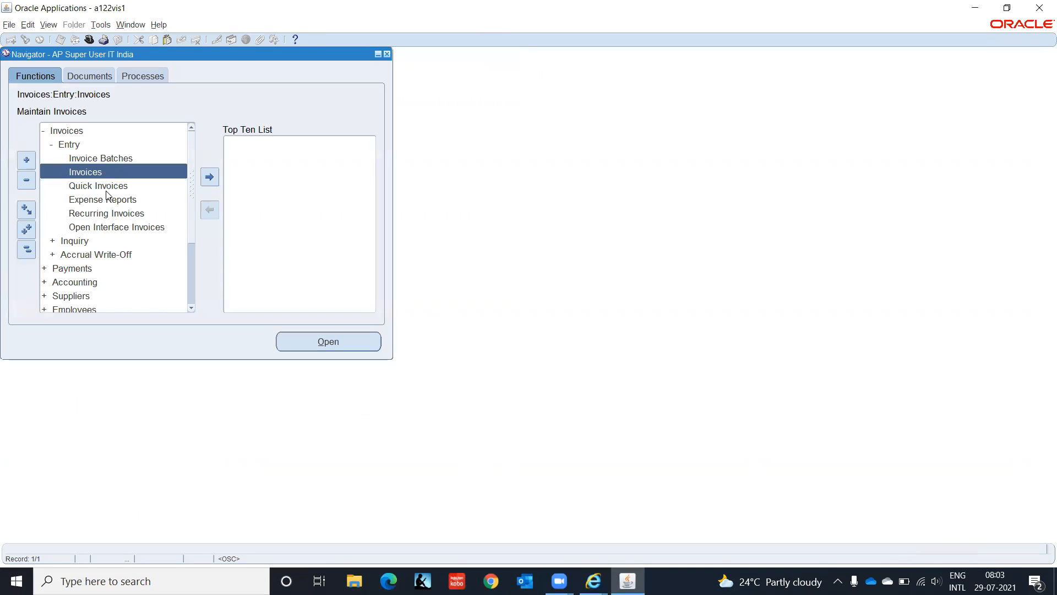
{"action": "double_click", "coordinate": [106, 201]}
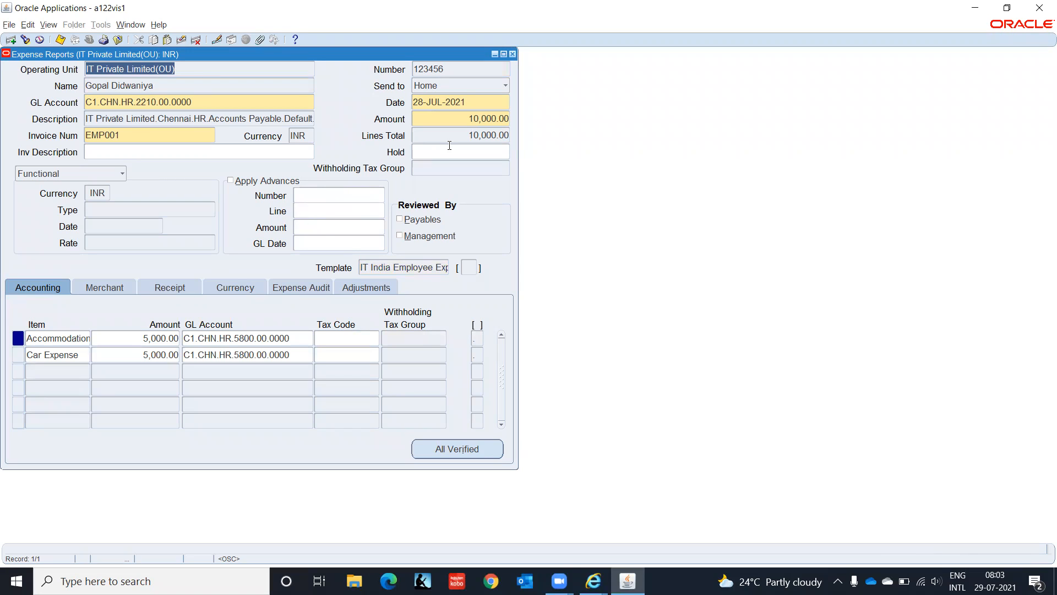
{"action": "left_click", "coordinate": [114, 286]}
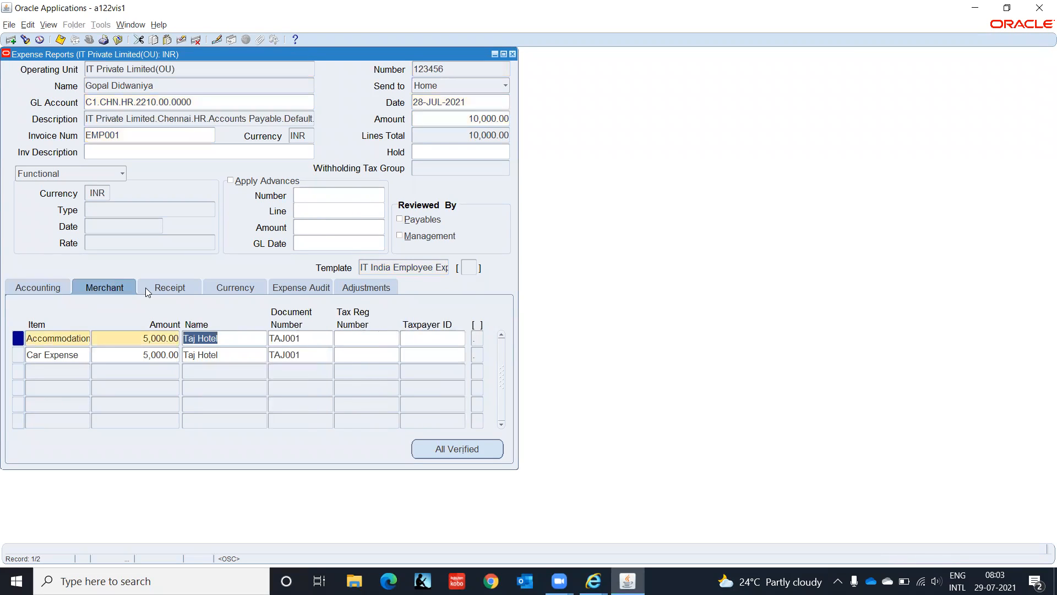
{"action": "left_click", "coordinate": [169, 288]}
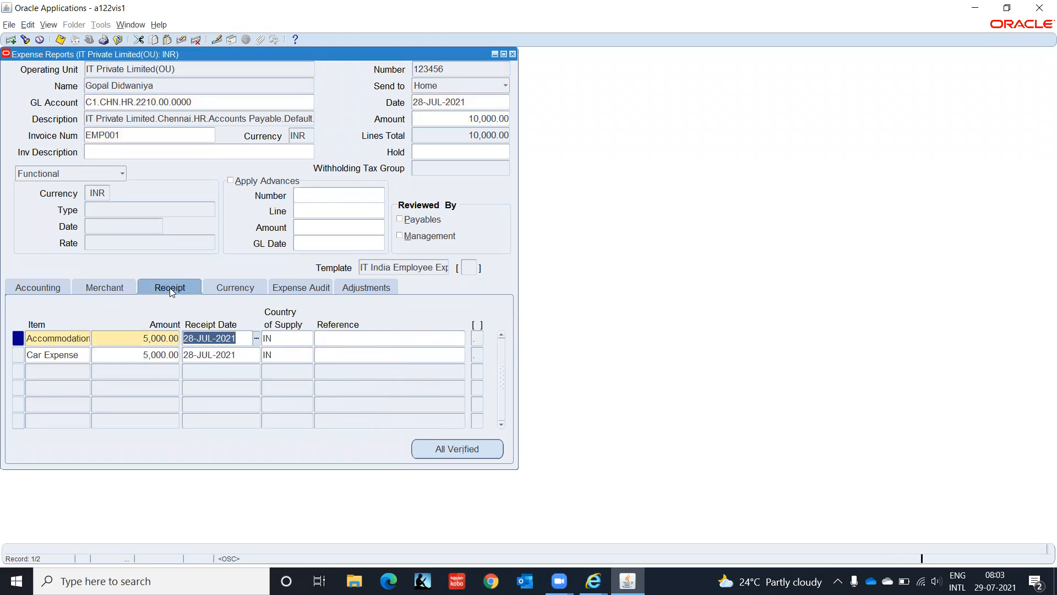
{"action": "left_click", "coordinate": [113, 286]}
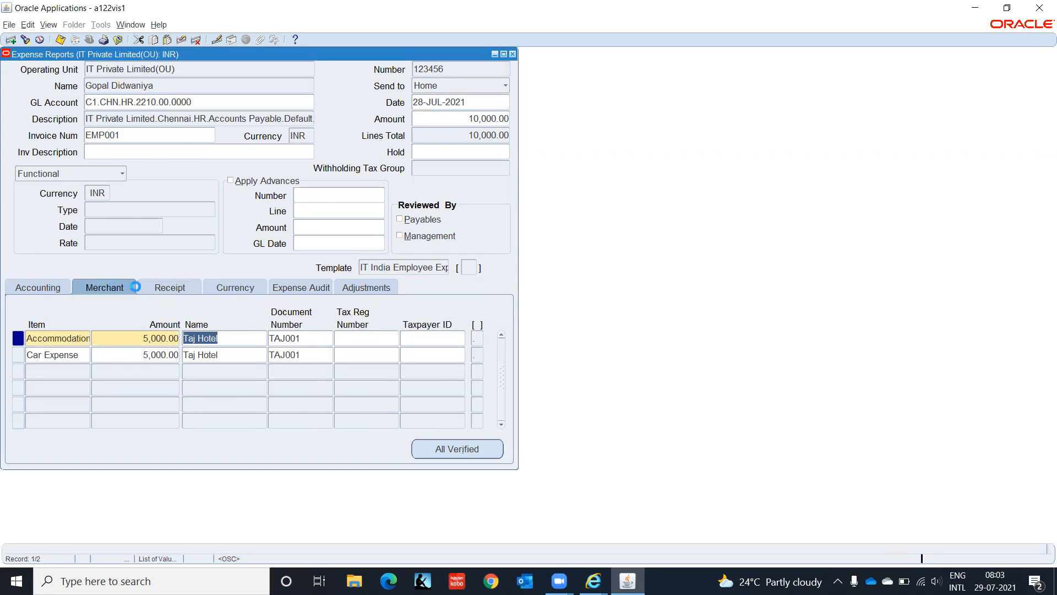
{"action": "left_click", "coordinate": [183, 288]}
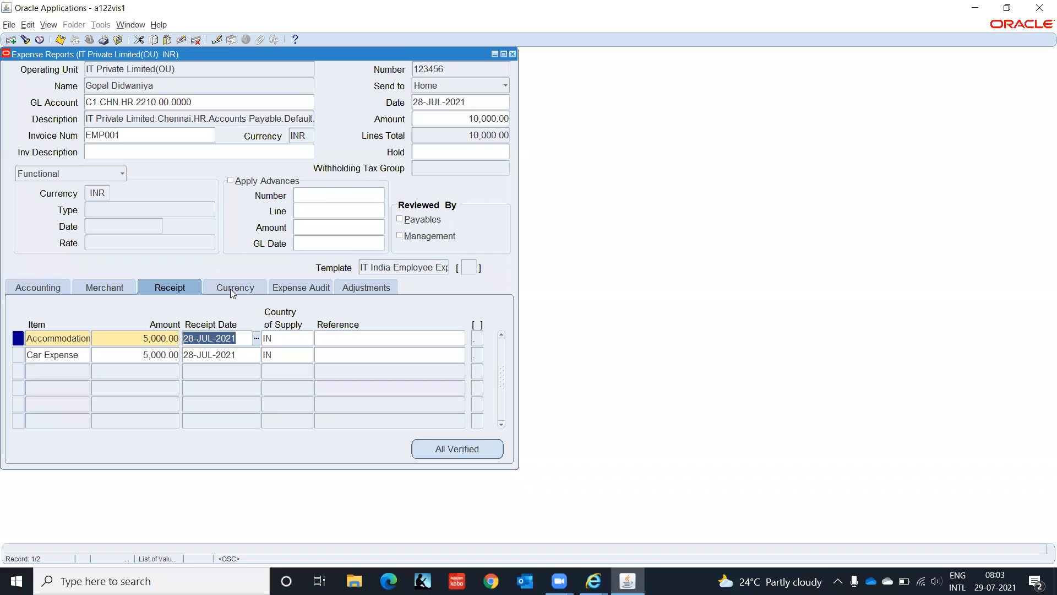
{"action": "left_click", "coordinate": [232, 289]}
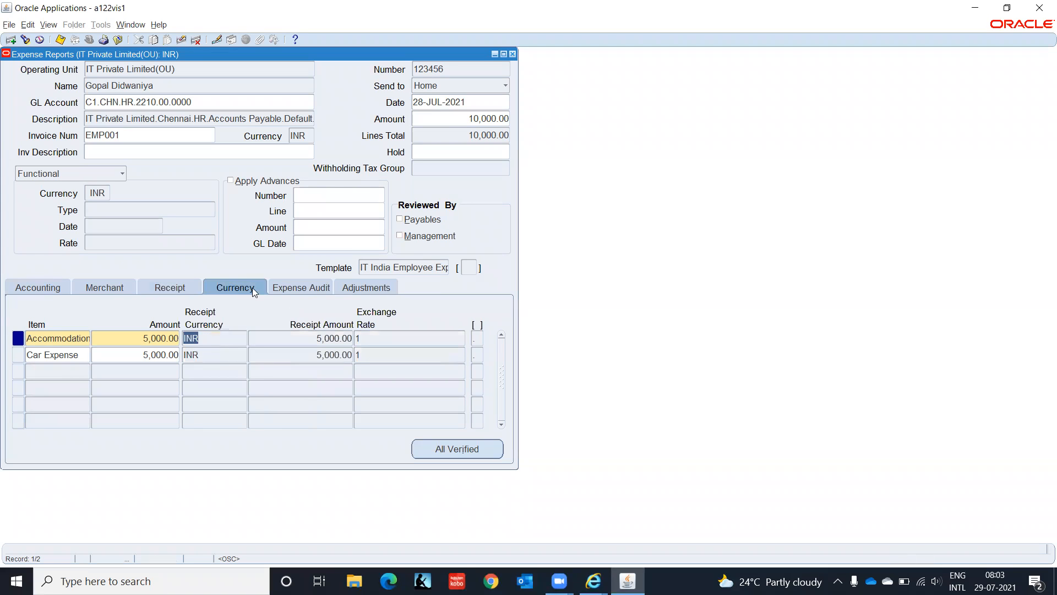
{"action": "left_click", "coordinate": [296, 287]}
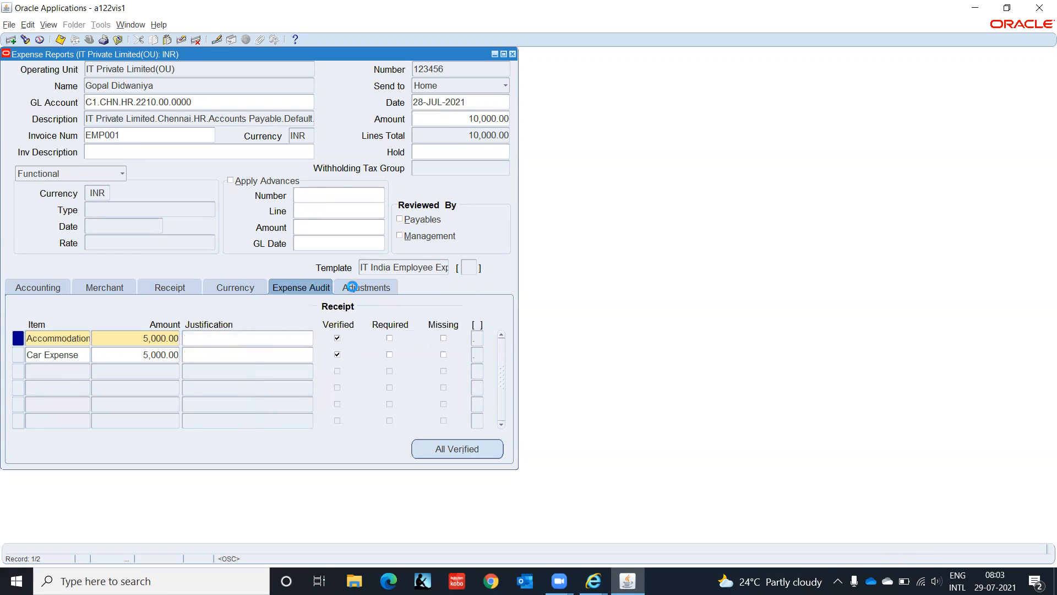
{"action": "left_click", "coordinate": [352, 287]}
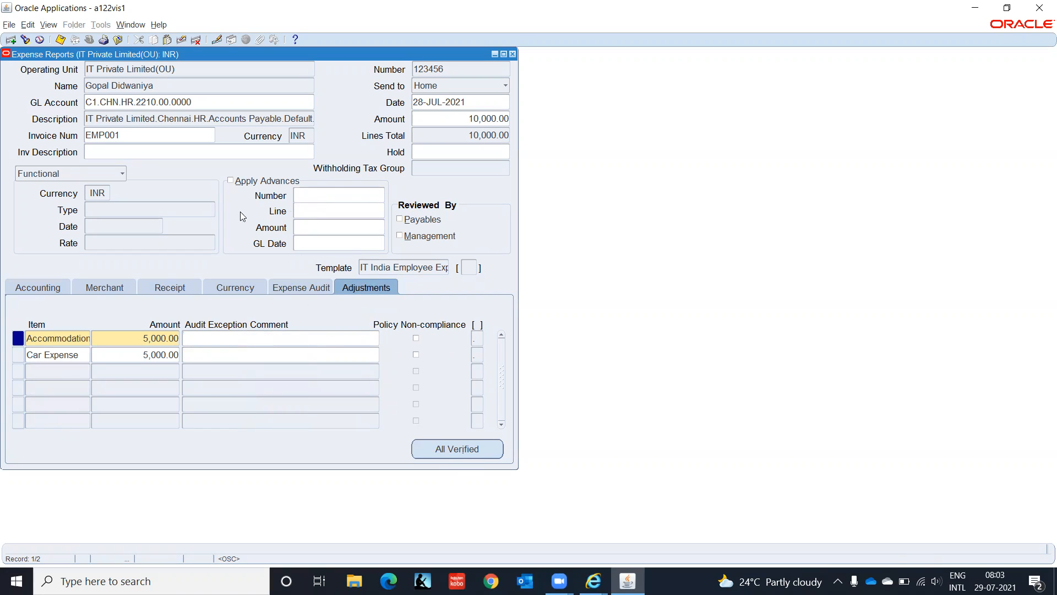
- Open the Invoice Workbench, browse the invoice type list, then close the search and workbench
{"action": "left_click", "coordinate": [513, 54]}
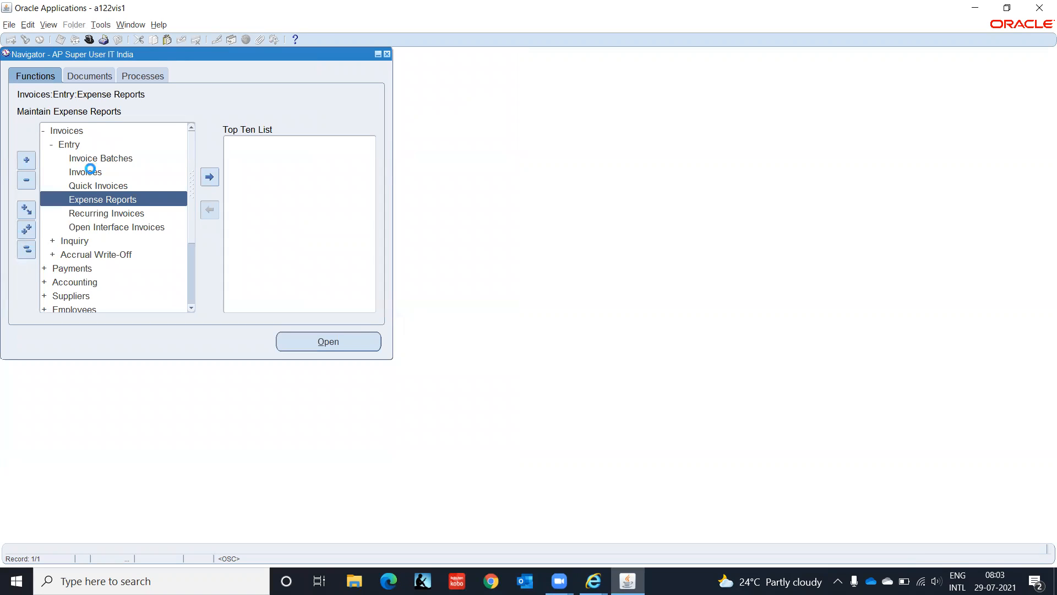
{"action": "double_click", "coordinate": [89, 171]}
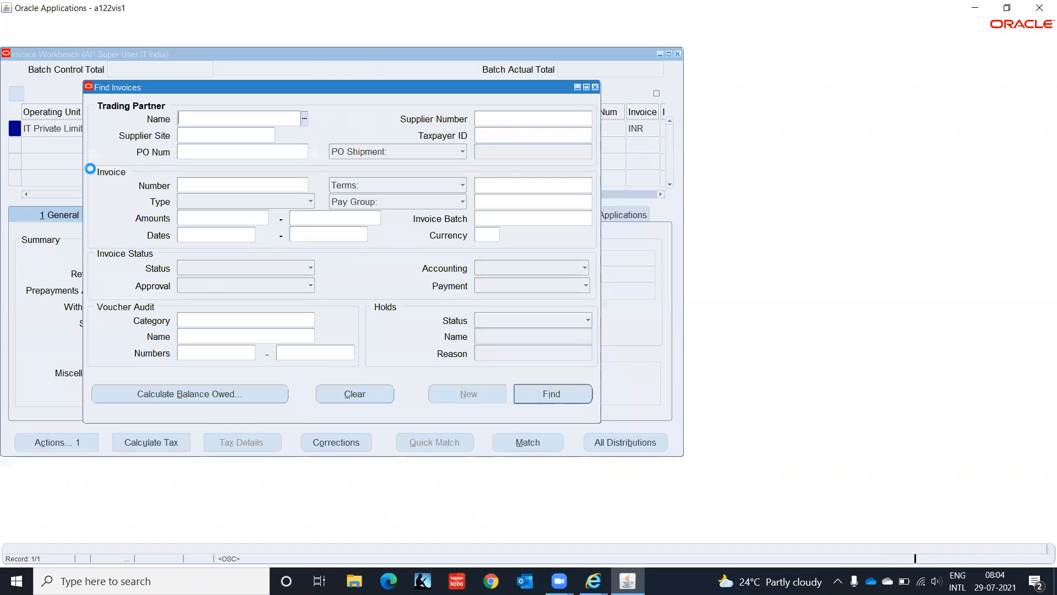
{"action": "left_click", "coordinate": [310, 202]}
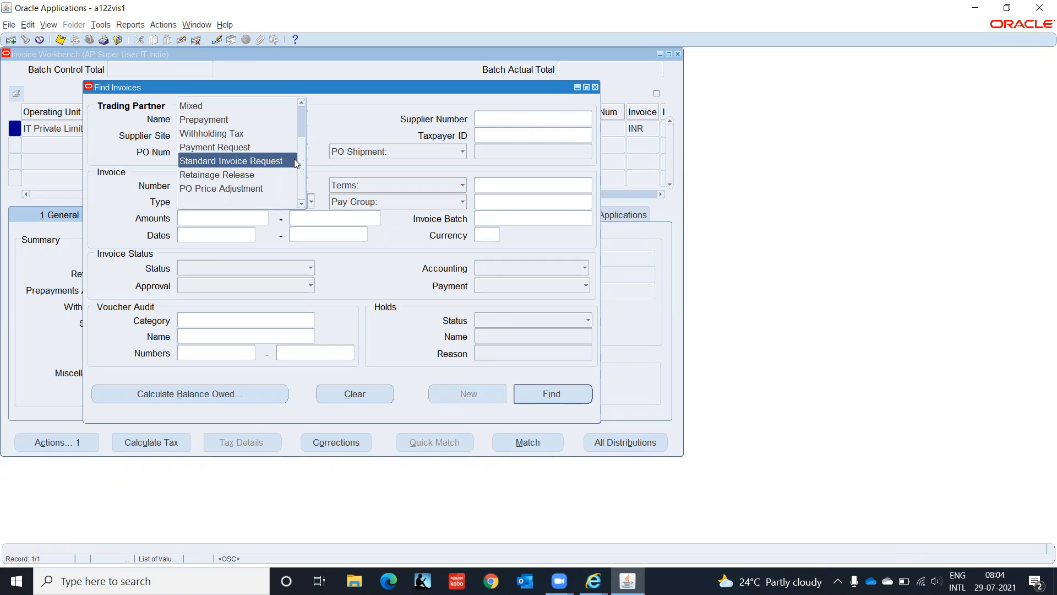
{"action": "scroll", "coordinate": [304, 137], "scroll_direction": "up", "scroll_amount": 1}
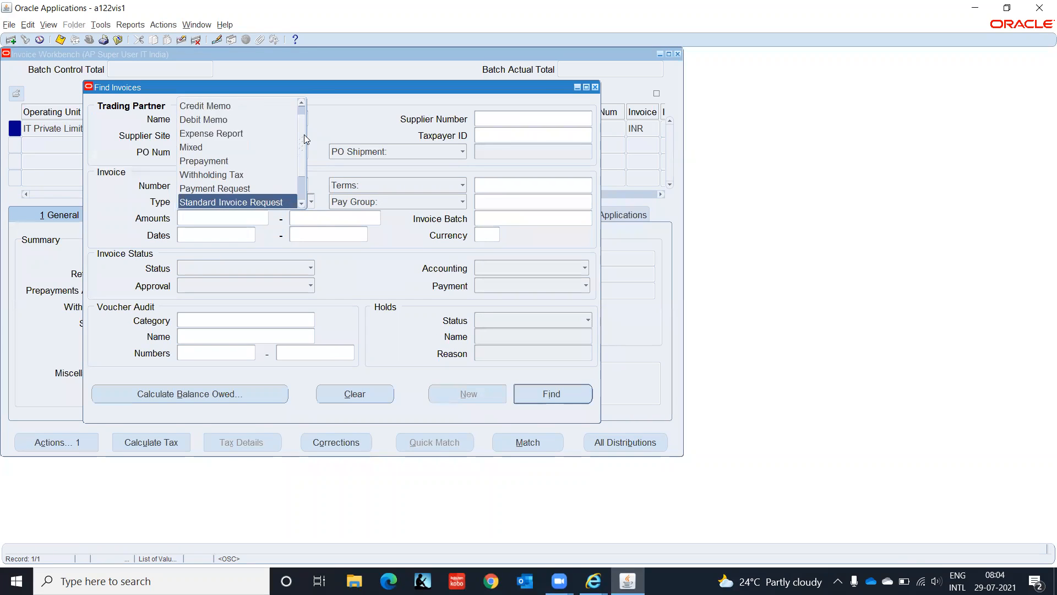
{"action": "left_click", "coordinate": [358, 114]}
{"action": "left_click", "coordinate": [595, 87]}
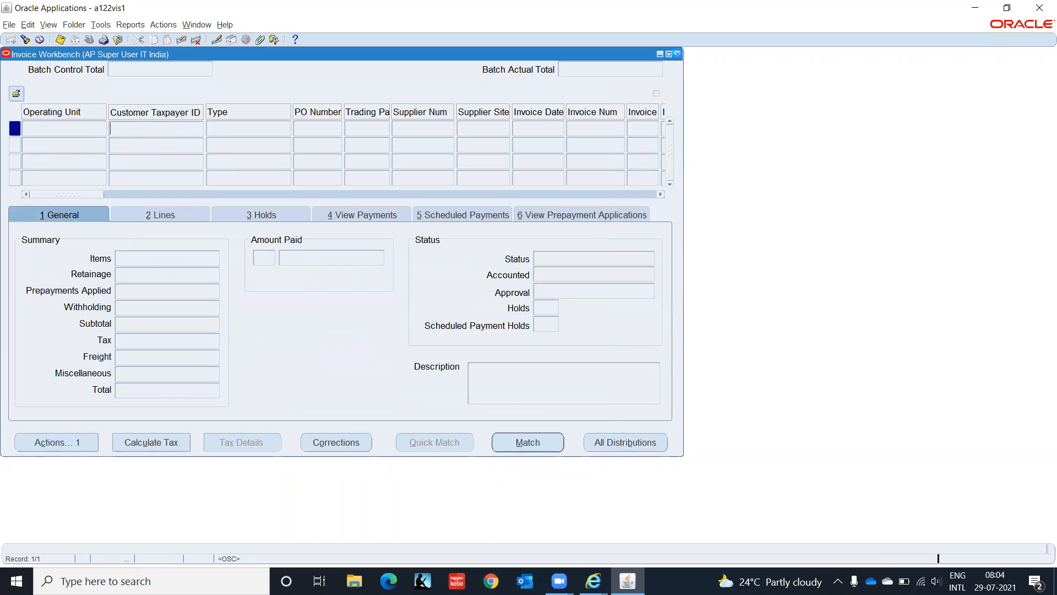
{"action": "key", "text": "F4"}
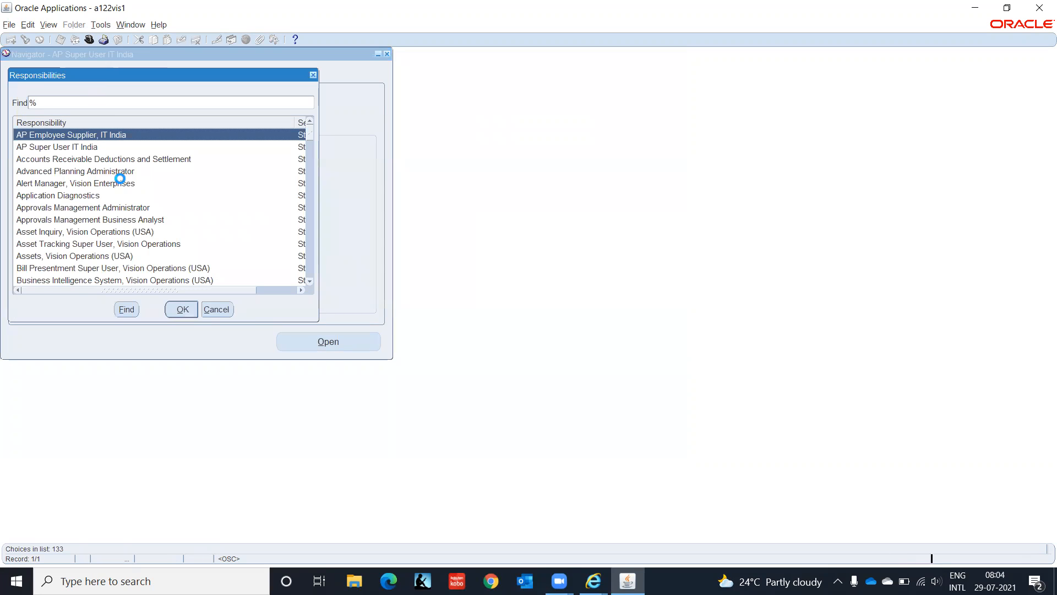
- Switch to System Administrator Vision and open Sequential Numbering > Define
{"action": "type", "text": "sys"}
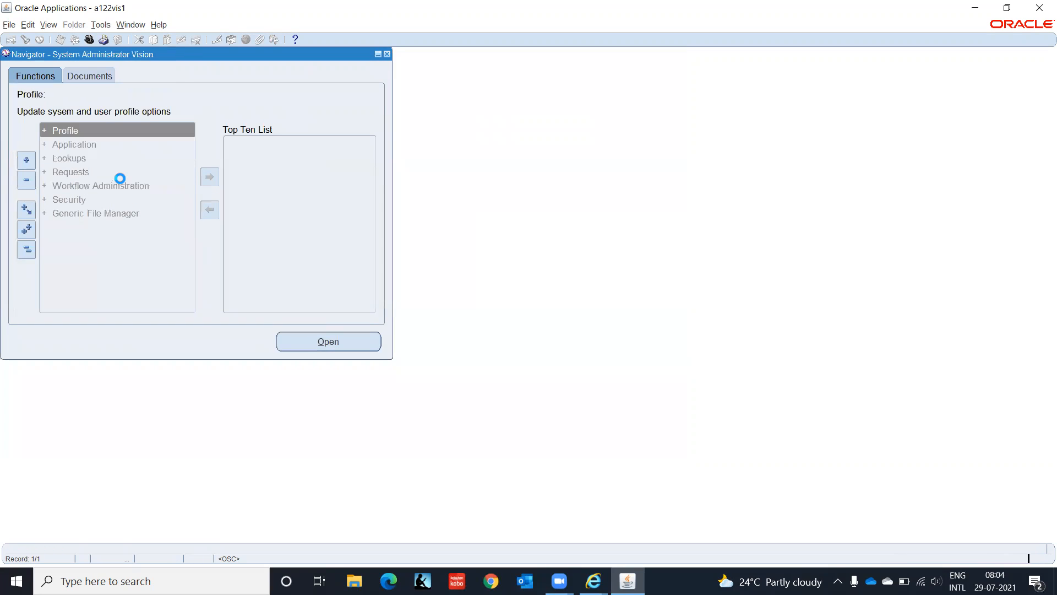
{"action": "key", "text": "Down"}
{"action": "key", "text": "Return"}
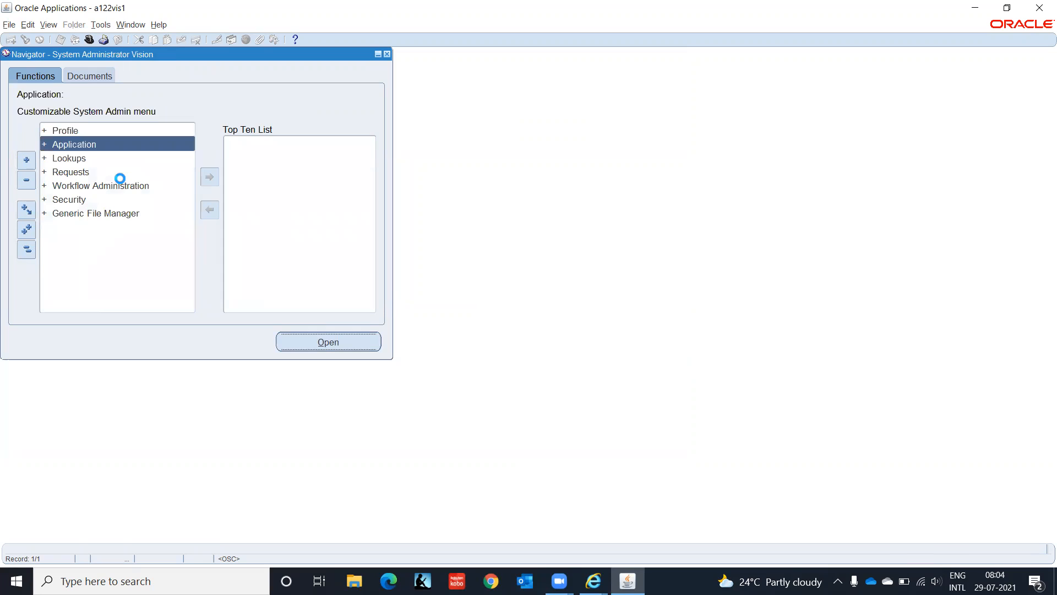
{"action": "key", "text": "Down"}
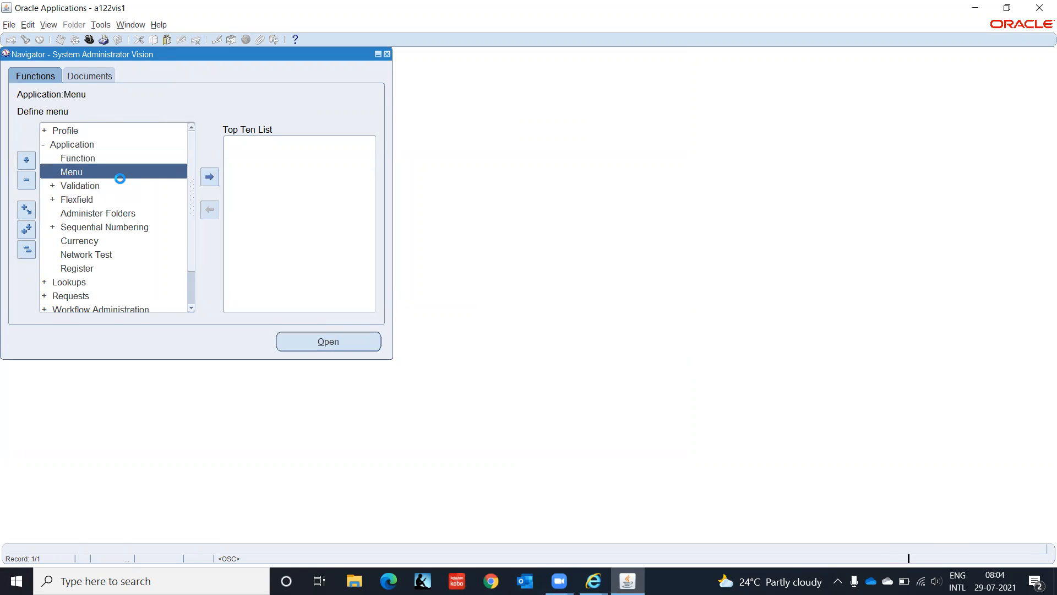
{"action": "key", "text": "Down"}
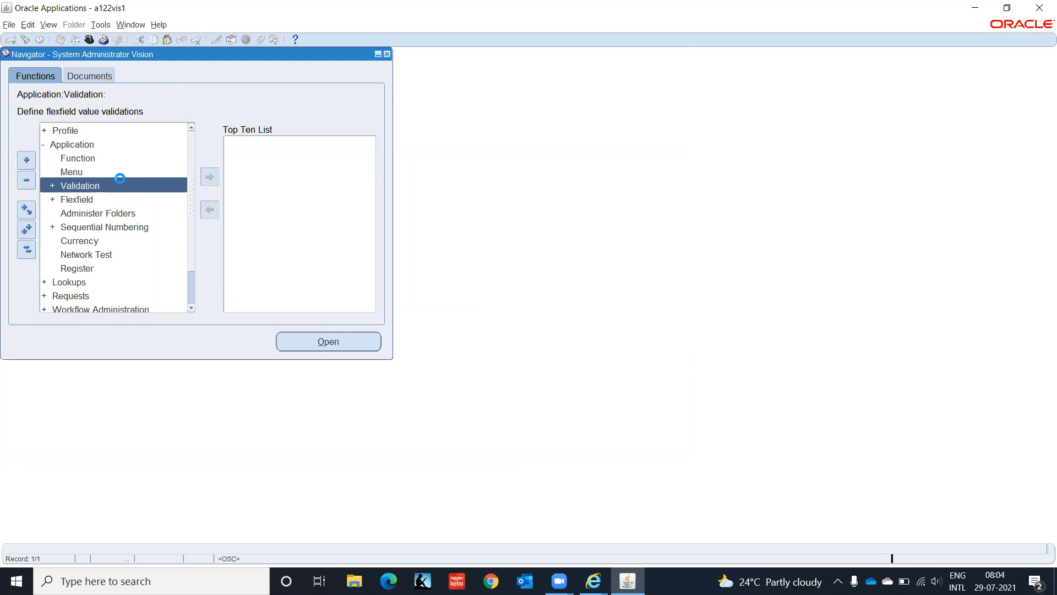
{"action": "key", "text": "Down"}
{"action": "key", "text": "Down"}
{"action": "key", "text": "Down"}
{"action": "key", "text": "Return"}
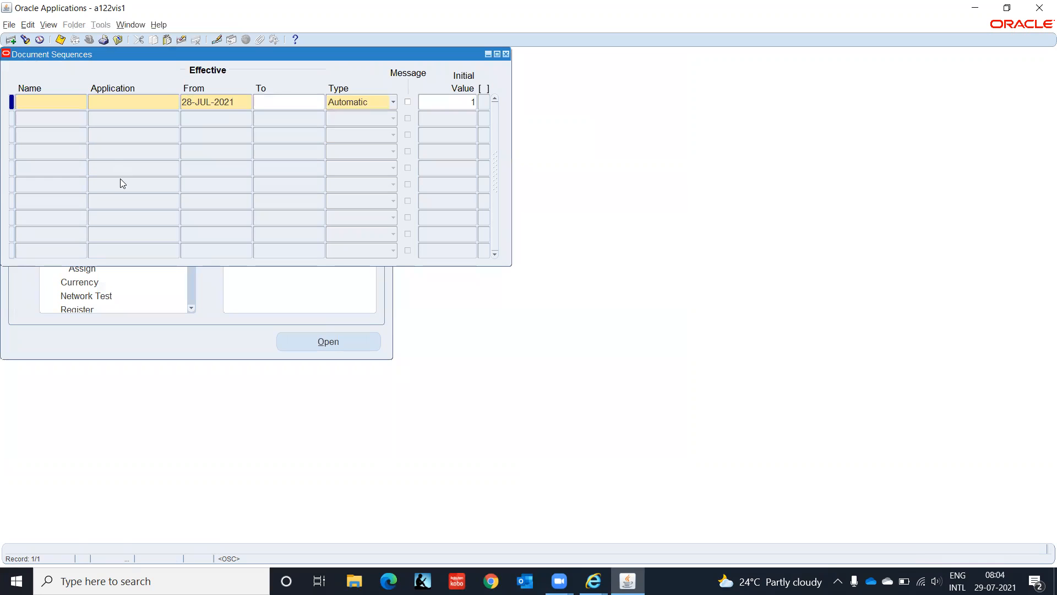
- Query document sequences for application Payab%, then close the form
{"action": "key", "text": "F11"}
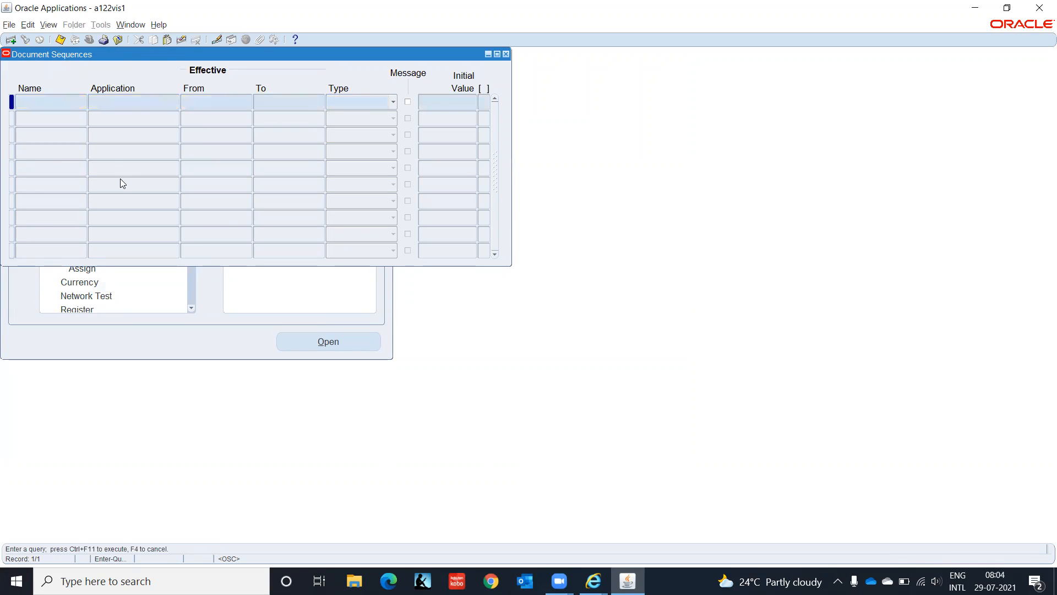
{"action": "key", "text": "Tab"}
{"action": "type", "text": "Paya"}
{"action": "type", "text": "b%"}
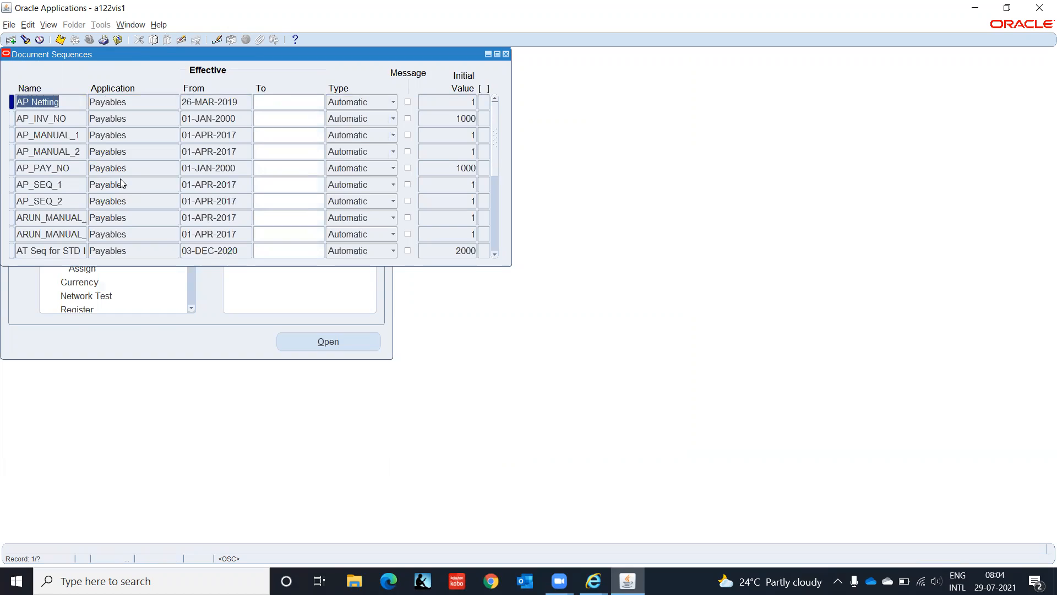
{"action": "key", "text": "F4"}
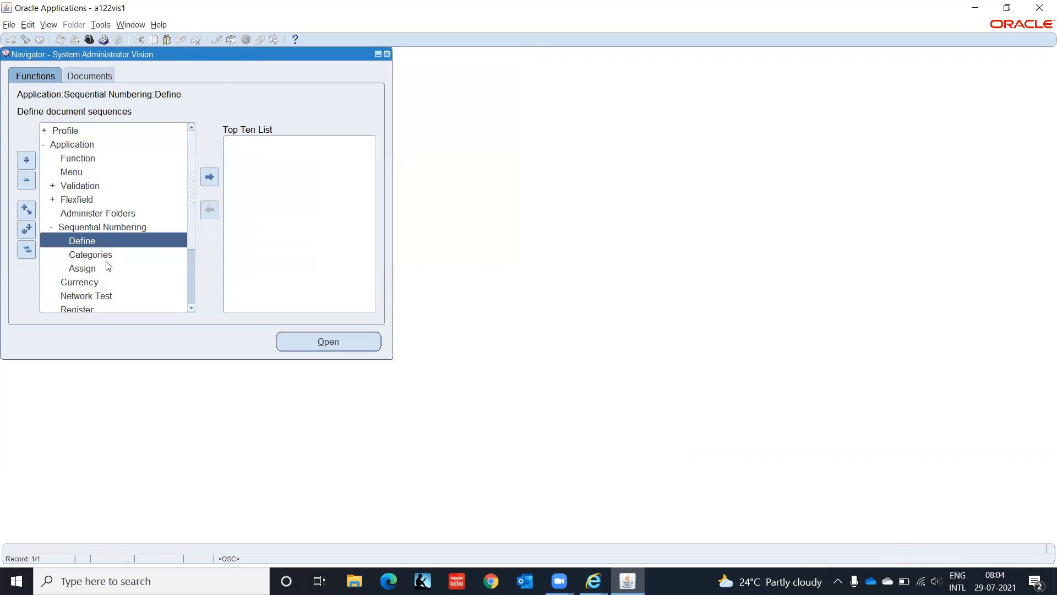
- Open Sequential Numbering > Categories and query categories for application Payable%
{"action": "double_click", "coordinate": [105, 256]}
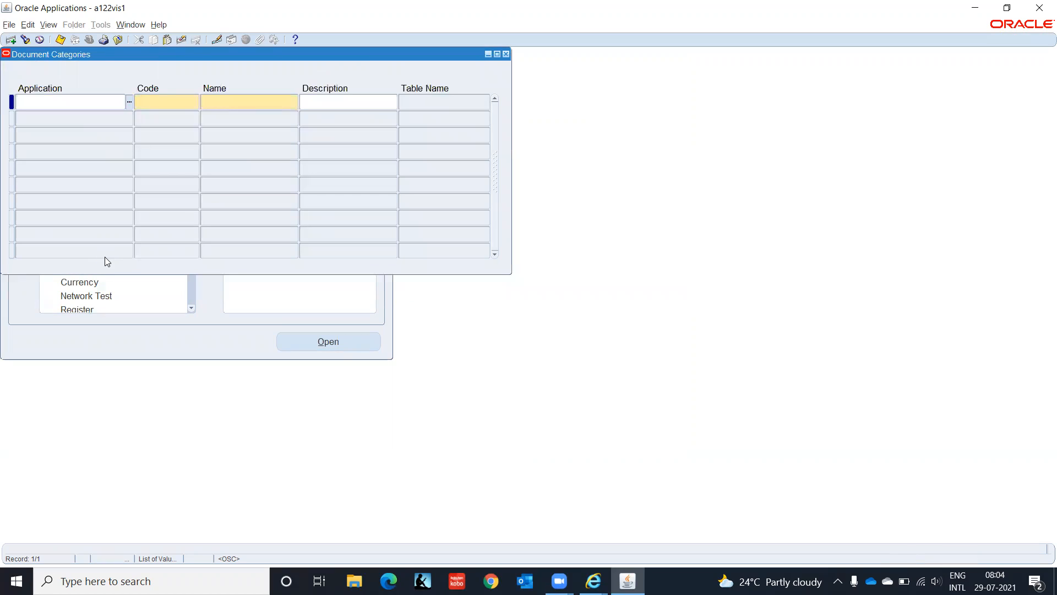
{"action": "key", "text": "F11"}
{"action": "type", "text": "Payable%"}
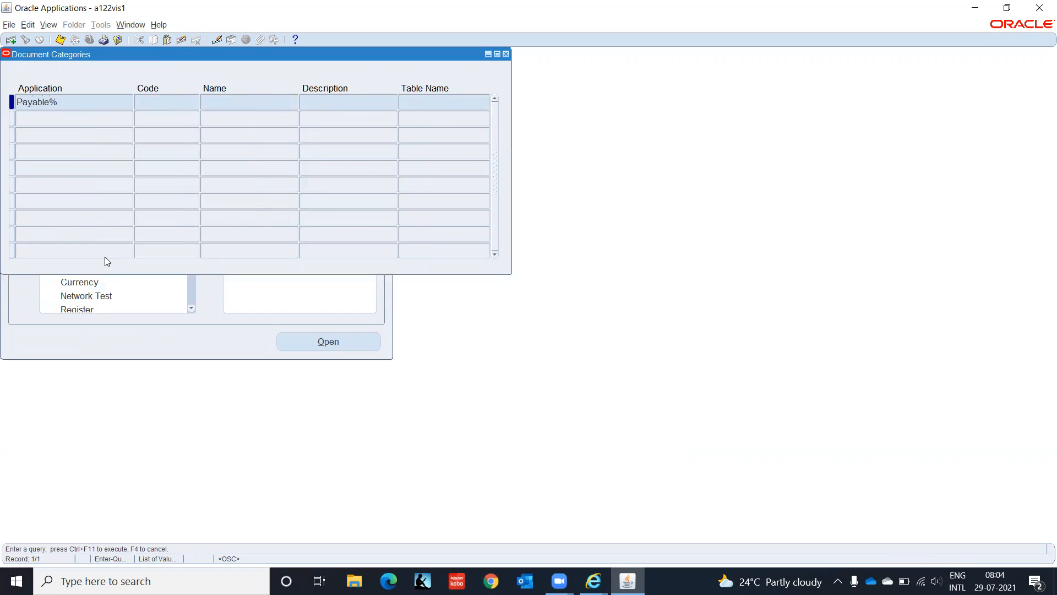
{"action": "key", "text": "ctrl+F11"}
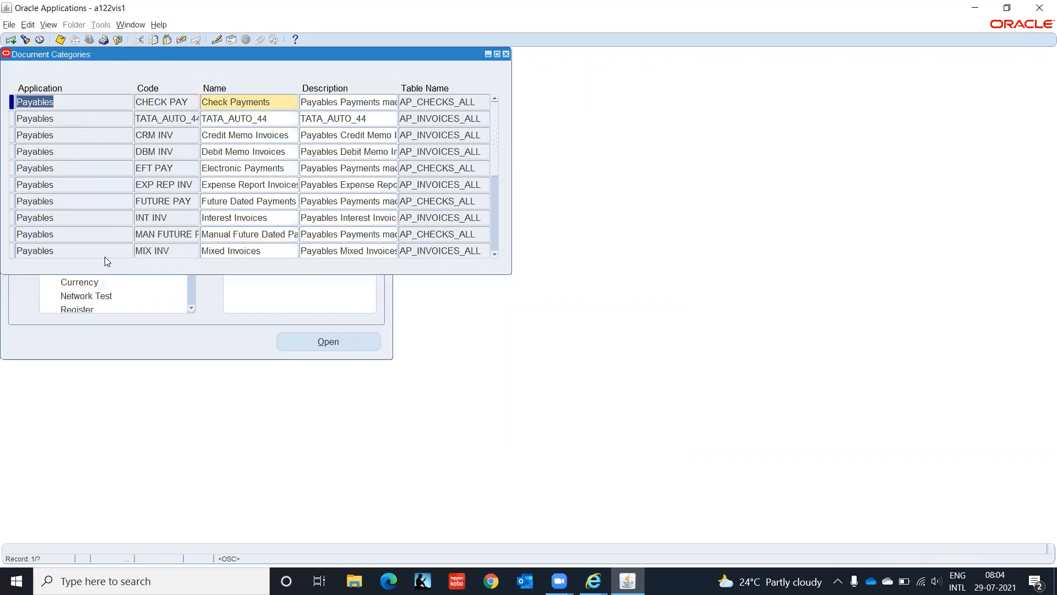
- Browse down to the EXP REP INV category, scroll through the remaining categories, and close
{"action": "key", "text": "Down"}
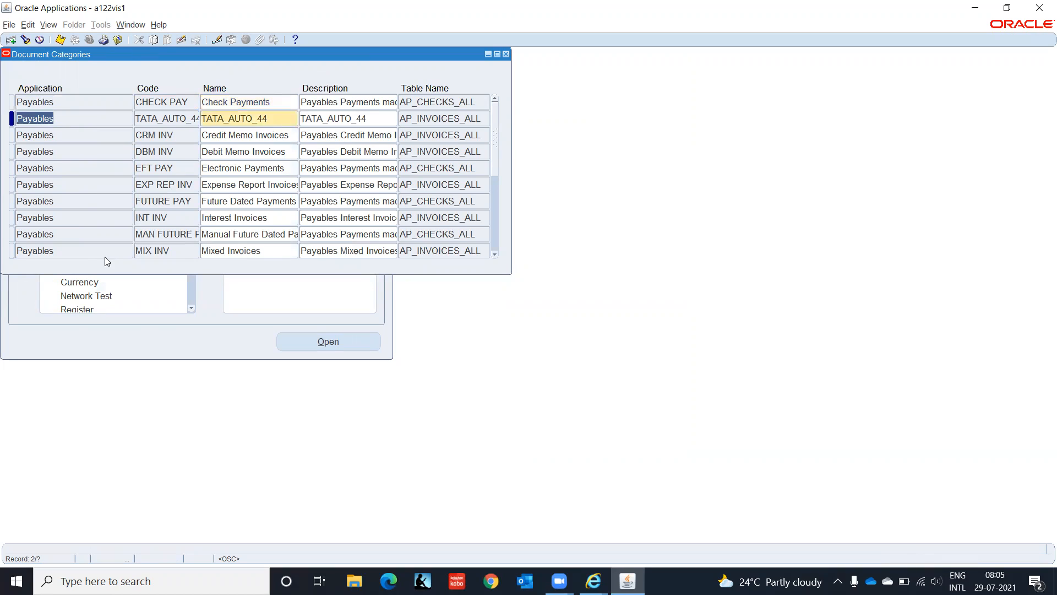
{"action": "key", "text": "Down"}
{"action": "key", "text": "Down"}
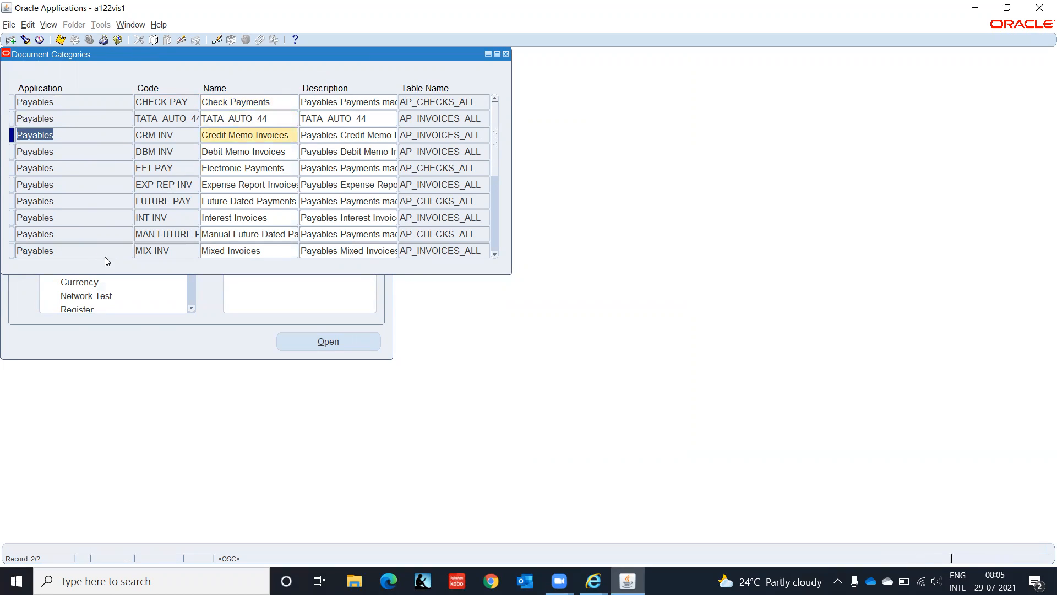
{"action": "key", "text": "Down"}
{"action": "key", "text": "Down"}
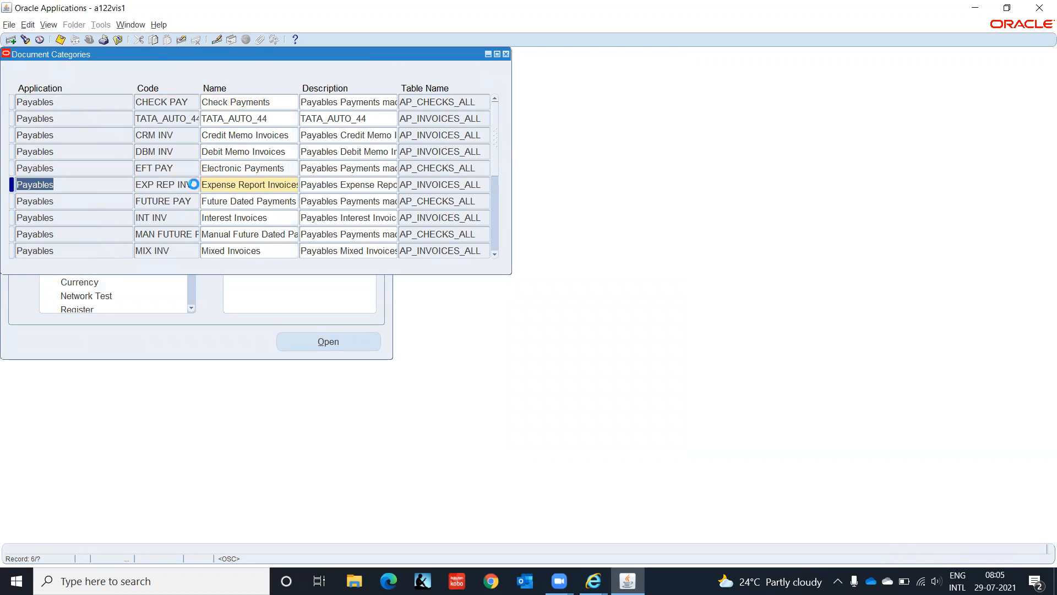
{"action": "key", "text": "Tab"}
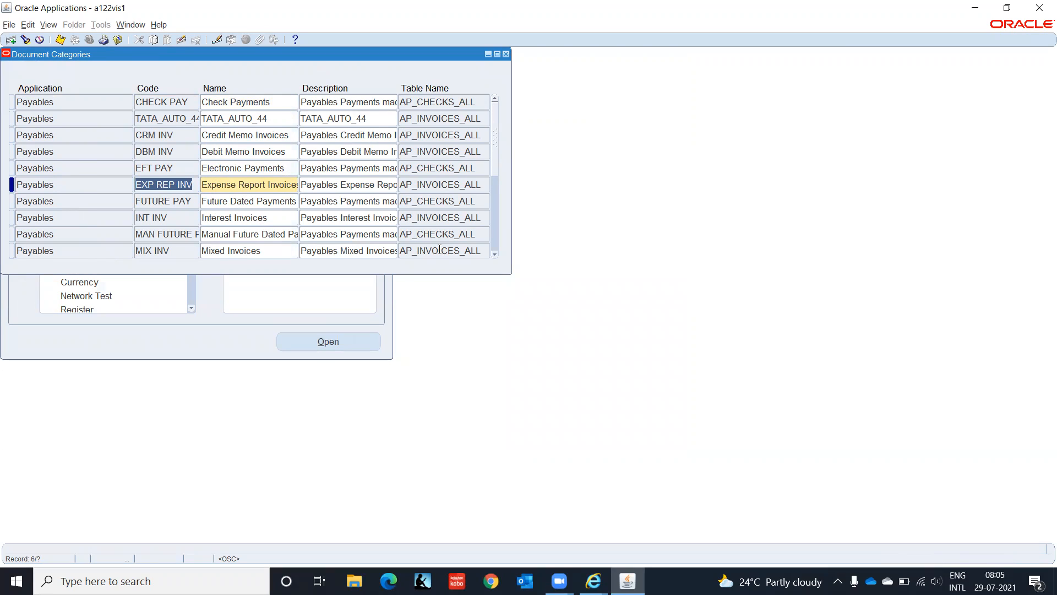
{"action": "left_click", "coordinate": [498, 254]}
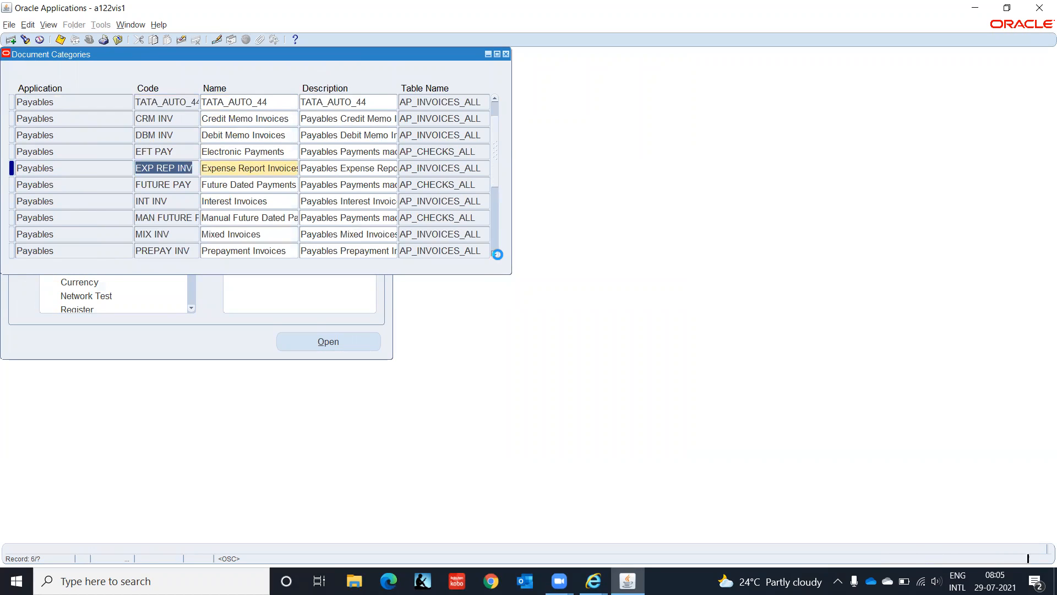
{"action": "left_click", "coordinate": [497, 254]}
{"action": "left_click", "coordinate": [498, 255]}
{"action": "left_click", "coordinate": [497, 255]}
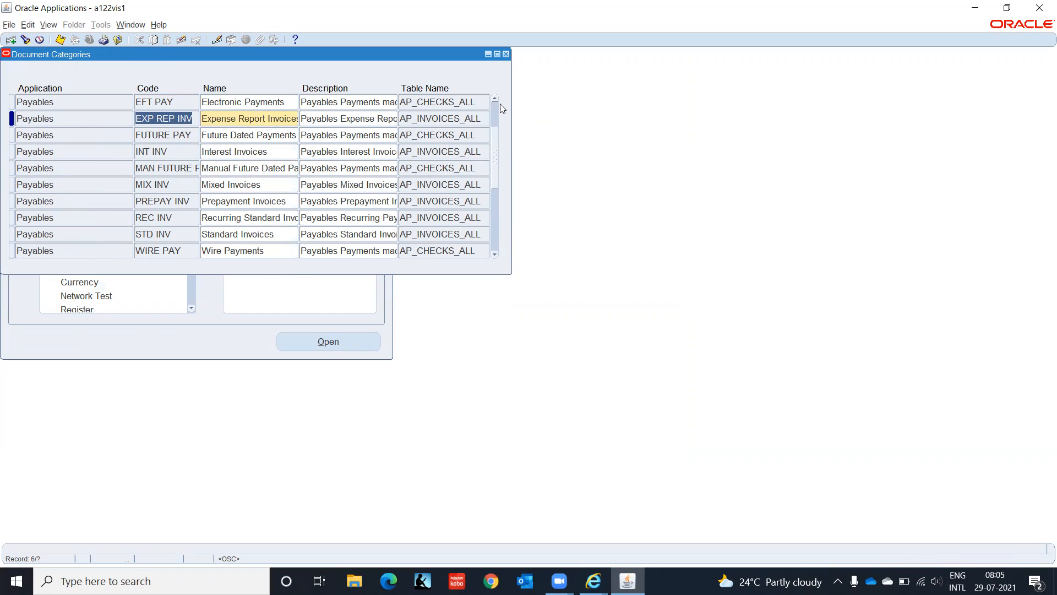
{"action": "left_click", "coordinate": [507, 54]}
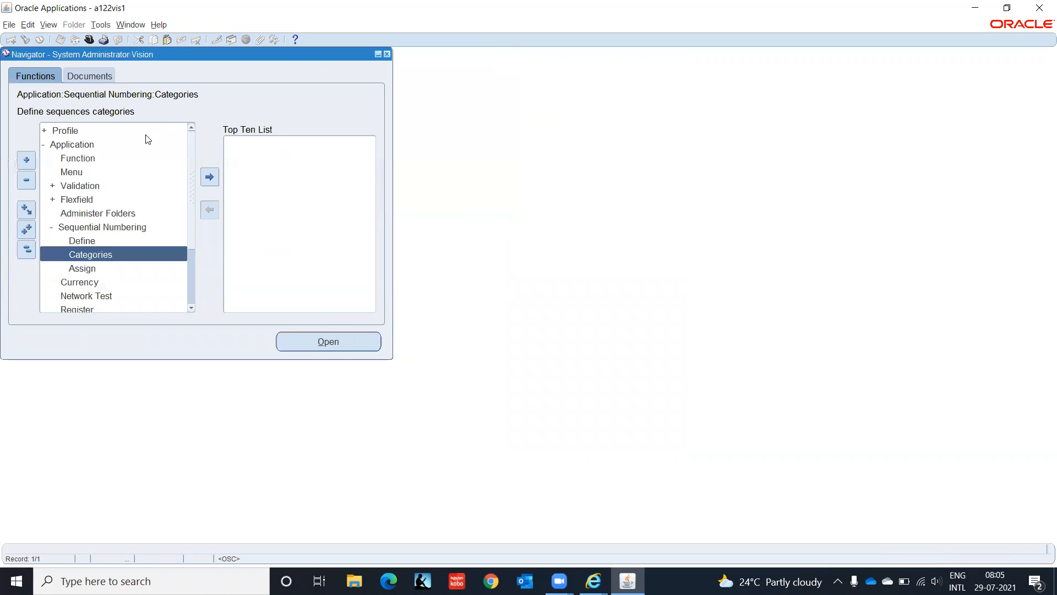
- Reopen Document Sequences and query sequences named IT%
{"action": "double_click", "coordinate": [83, 241]}
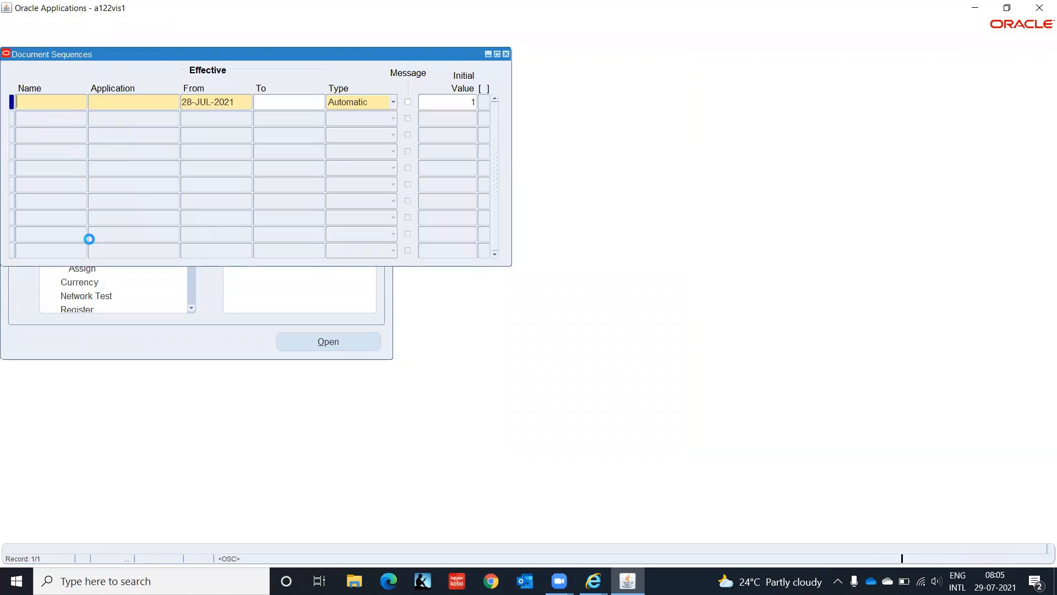
{"action": "key", "text": "F11"}
{"action": "type", "text": "IT%"}
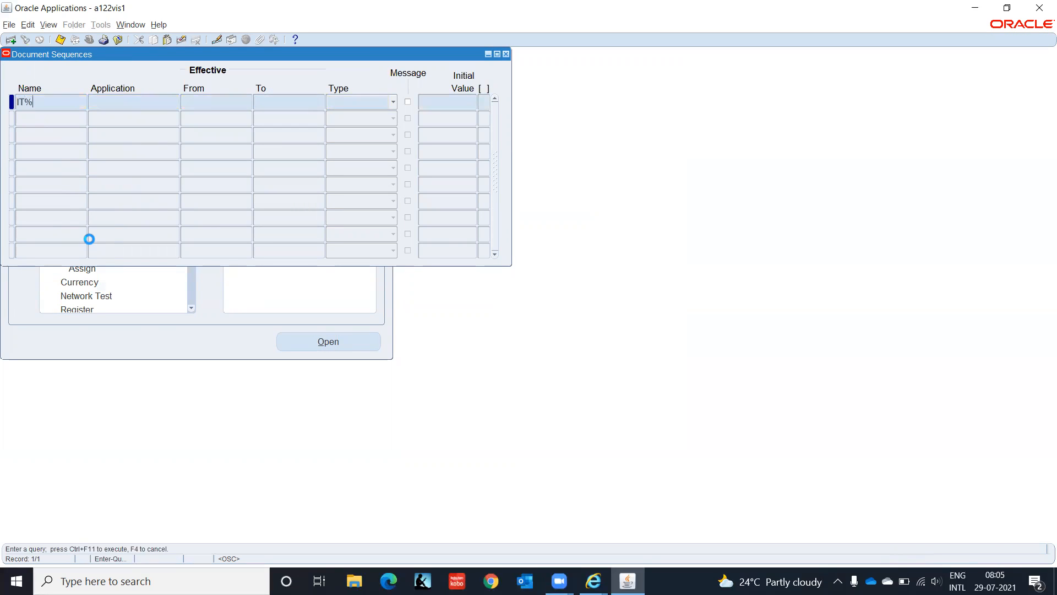
{"action": "key", "text": "ctrl+F11"}
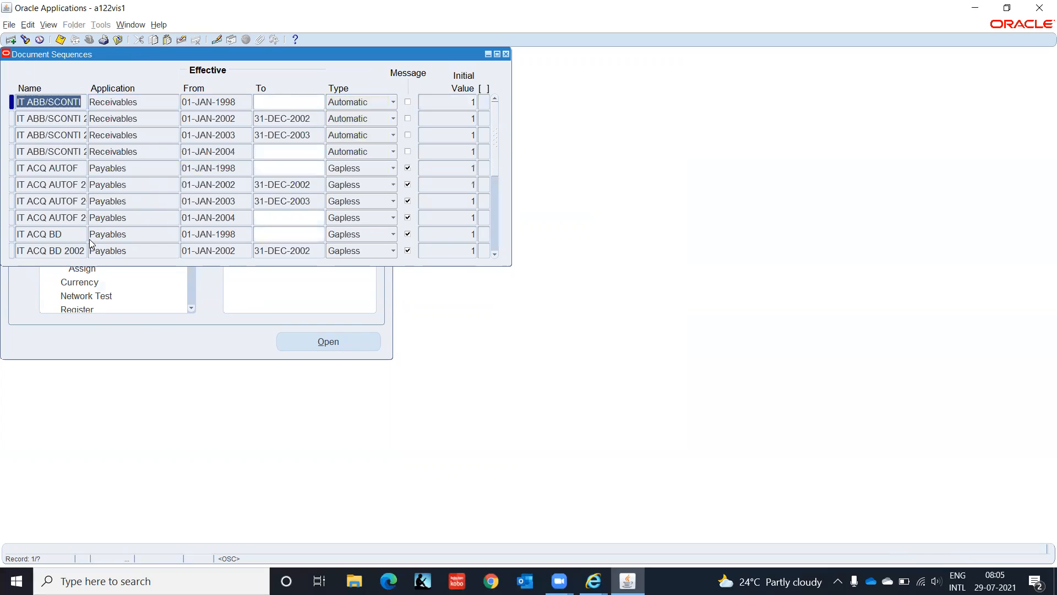
{"action": "key", "text": "Down"}
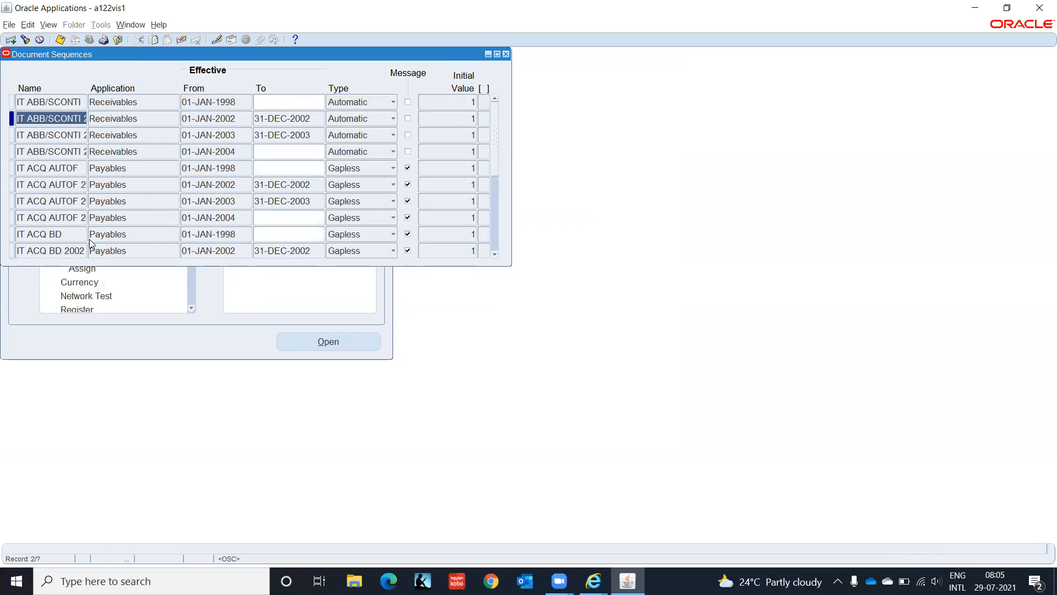
- Narrow the query to application Pay%, browse the IT ACQ sequences, then close the form
{"action": "key", "text": "F11"}
{"action": "key", "text": "F11"}
{"action": "key", "text": "Tab"}
{"action": "type", "text": "Pay%"}
{"action": "key", "text": "ctrl+F11"}
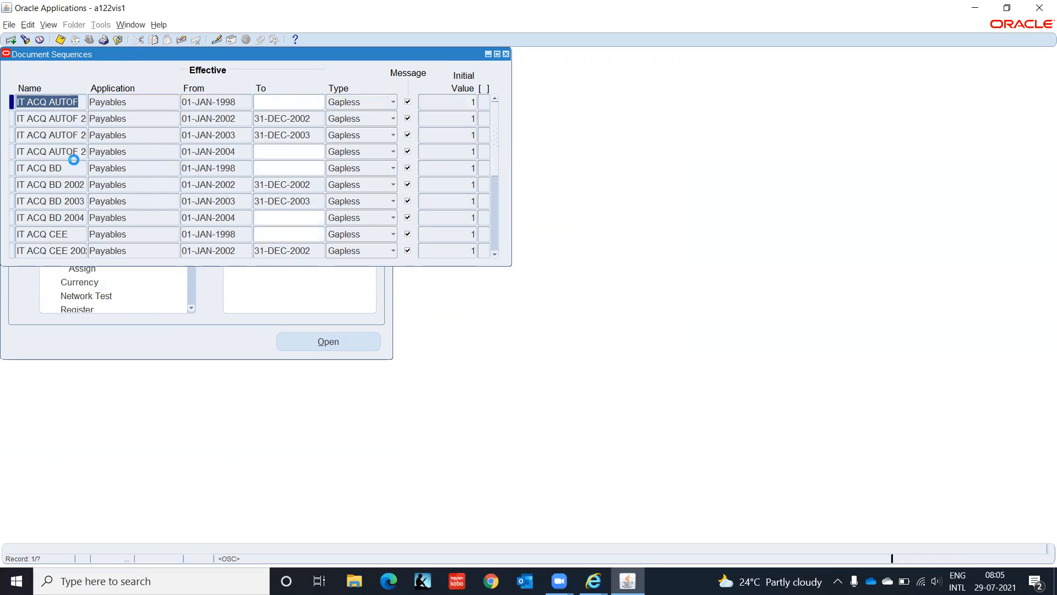
{"action": "key", "text": "Down"}
{"action": "key", "text": "Down"}
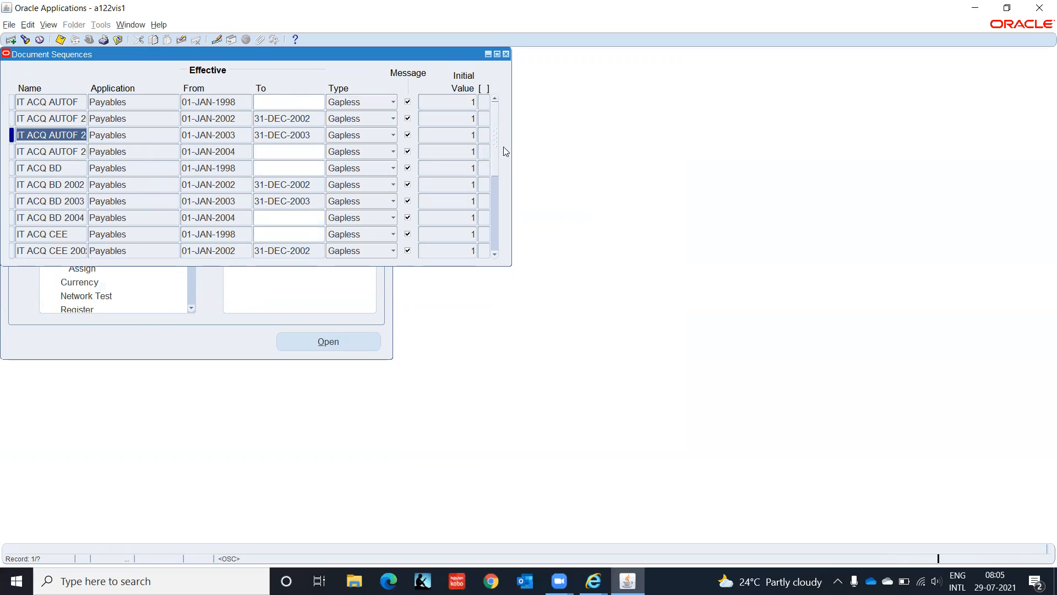
{"action": "key", "text": "Down"}
{"action": "key", "text": "Down"}
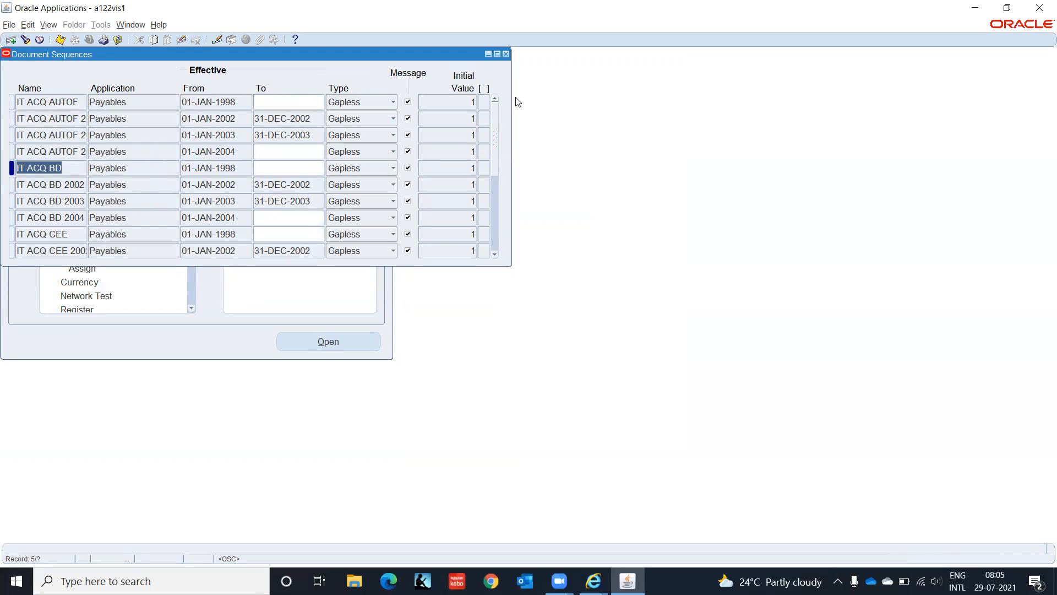
{"action": "left_click_drag", "start_coordinate": [494, 108], "coordinate": [493, 260]}
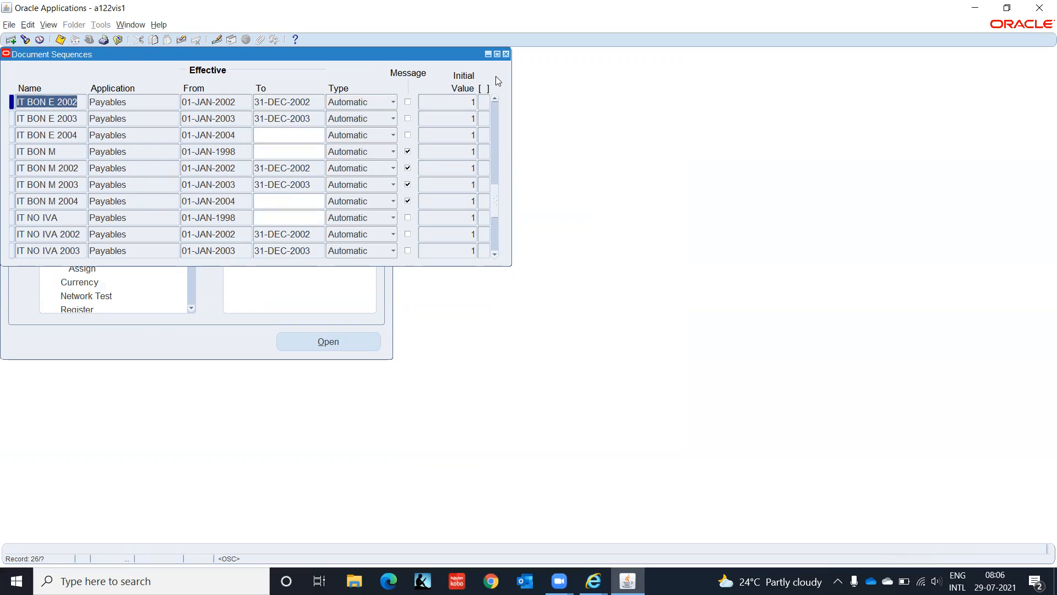
{"action": "left_click", "coordinate": [506, 54]}
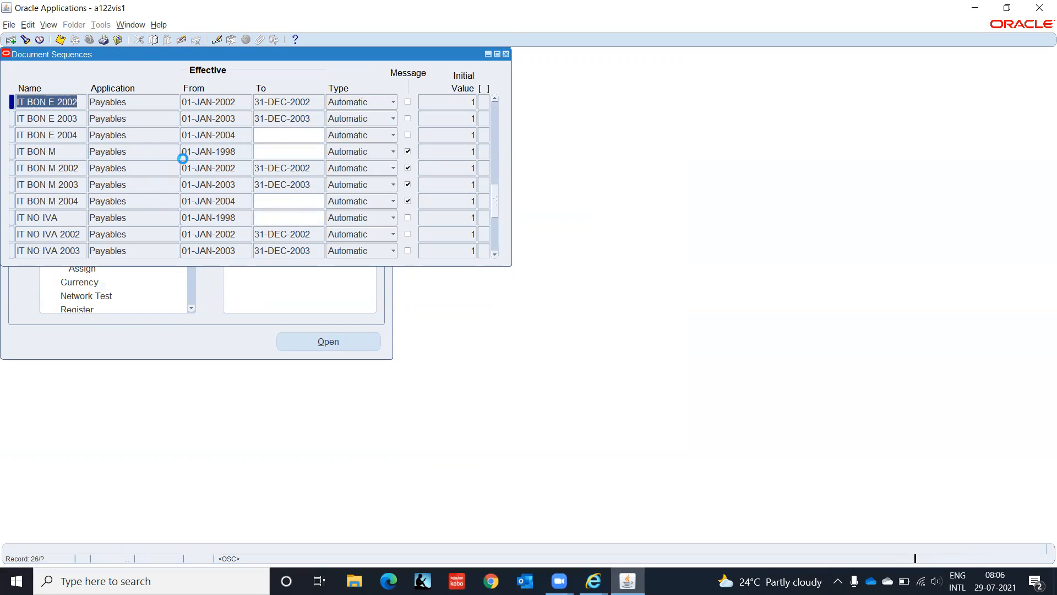
- Query sequence assignments for the IT INDIA ledgers and check the Assignment and Document tabs
{"action": "double_click", "coordinate": [89, 267]}
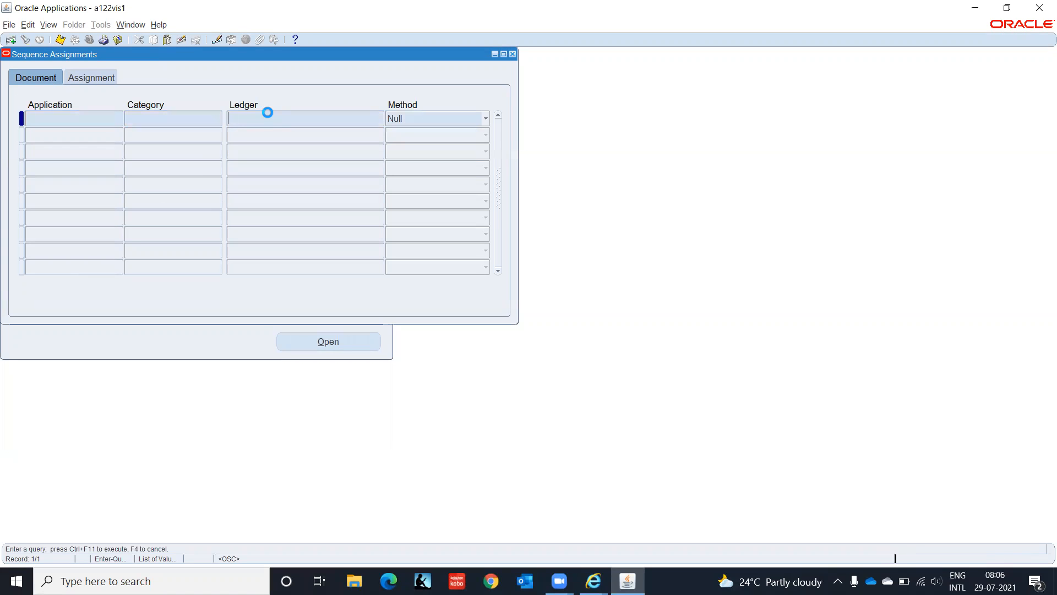
{"action": "type", "text": "INDIA LEDGER(INR"}
{"action": "key", "text": "ctrl+F11"}
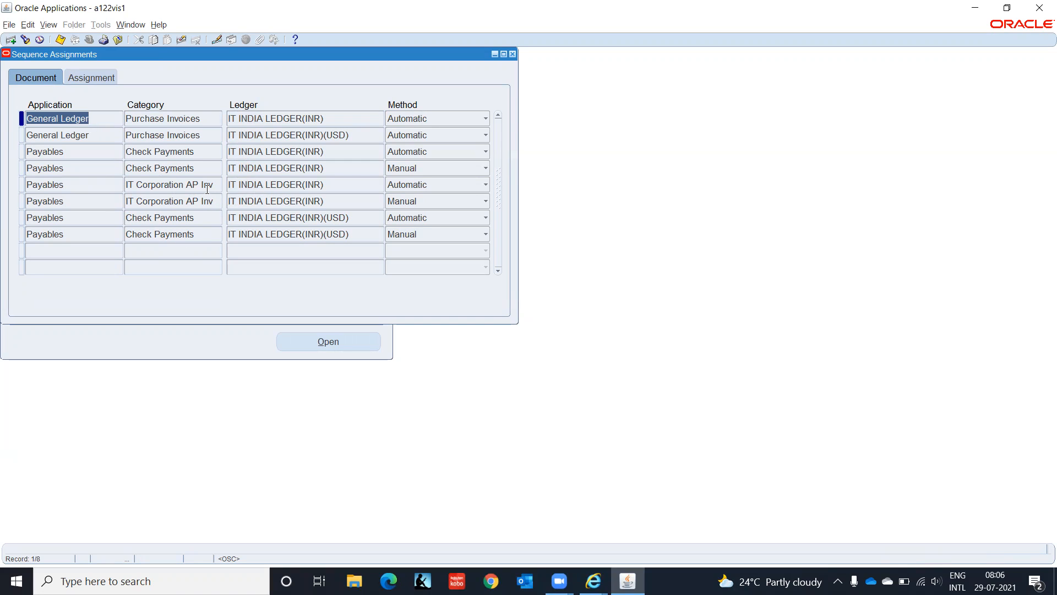
{"action": "left_click", "coordinate": [103, 76]}
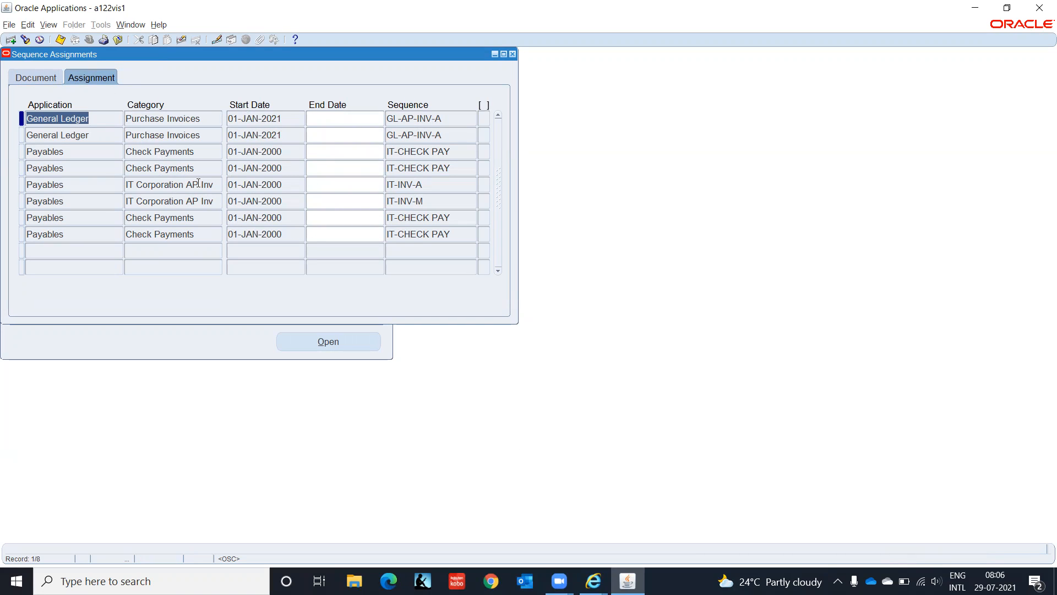
{"action": "left_click", "coordinate": [32, 78]}
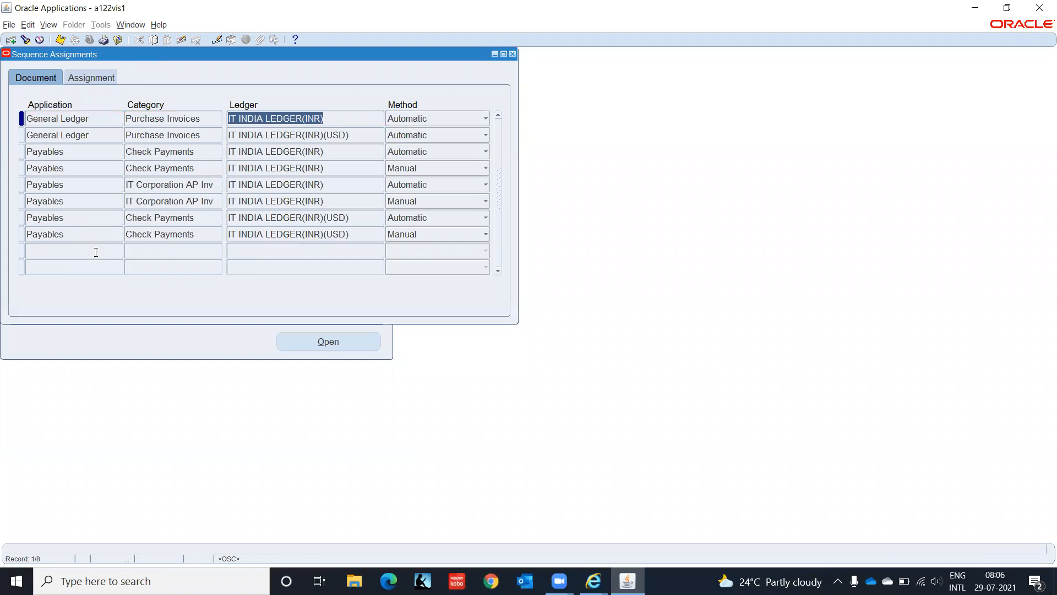
- In a new row, choose Payables, Expense Report Invoices and ledger IT INDIA LEDGER(INR)
{"action": "left_click", "coordinate": [94, 250]}
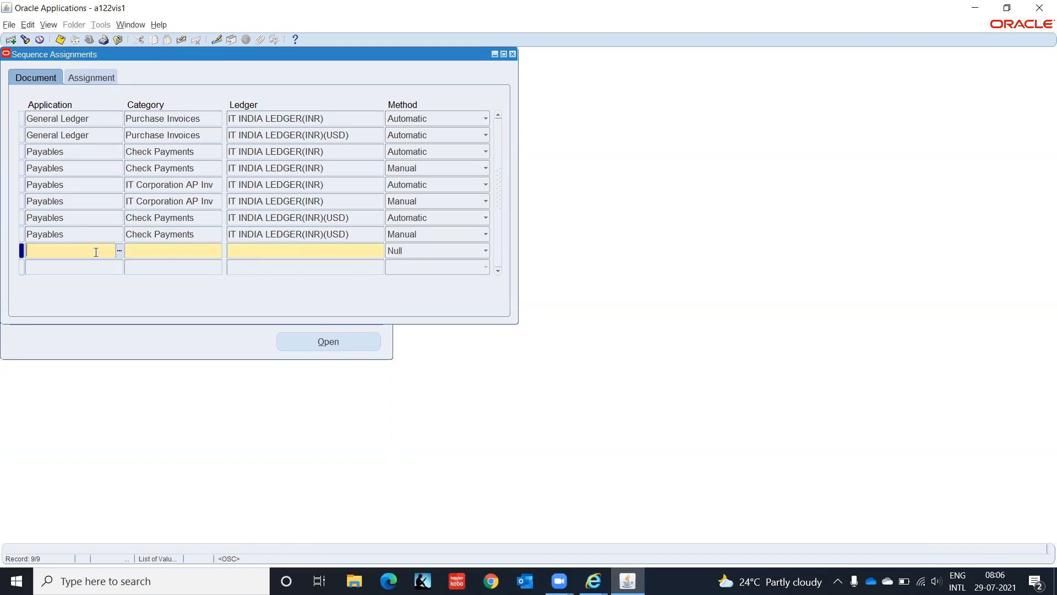
{"action": "type", "text": "O"}
{"action": "type", "text": "ay"}
{"action": "key", "text": "Tab"}
{"action": "key", "text": "Return"}
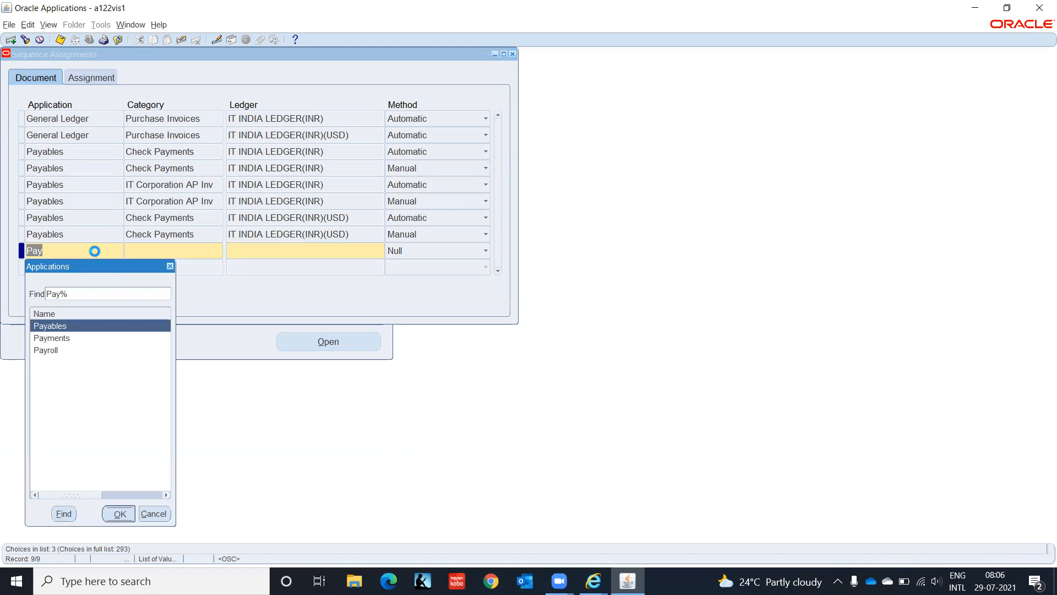
{"action": "type", "text": "Expe"}
{"action": "key", "text": "Tab"}
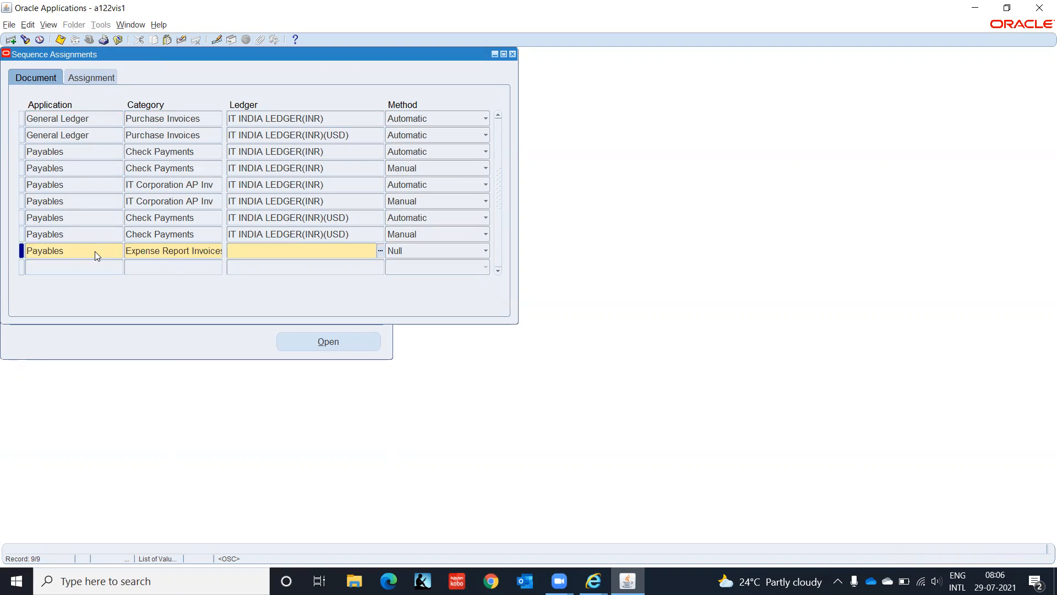
{"action": "type", "text": "IT INDIA"}
{"action": "key", "text": "Tab"}
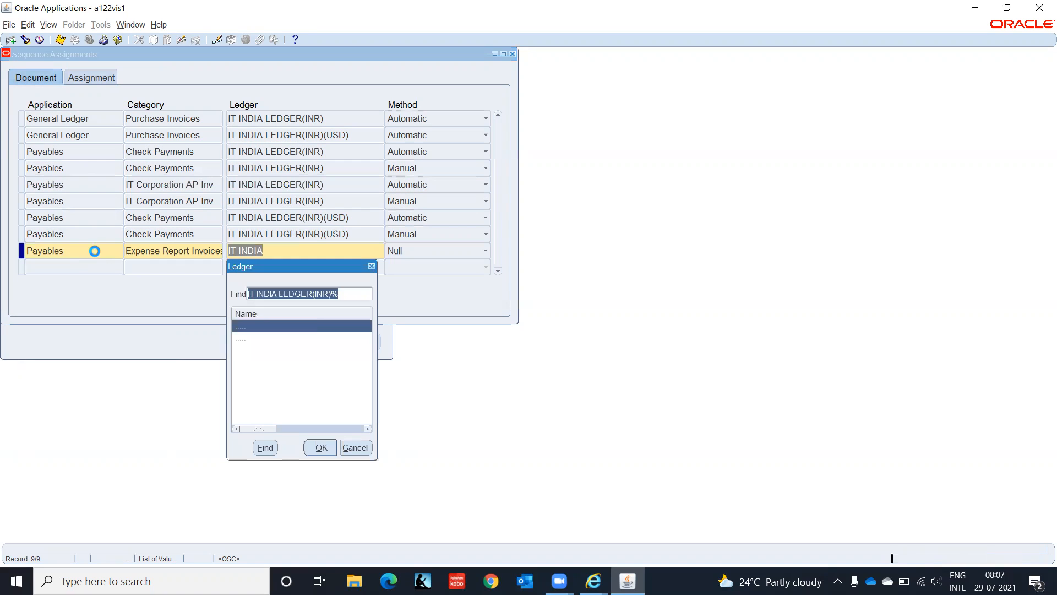
{"action": "key", "text": "Return"}
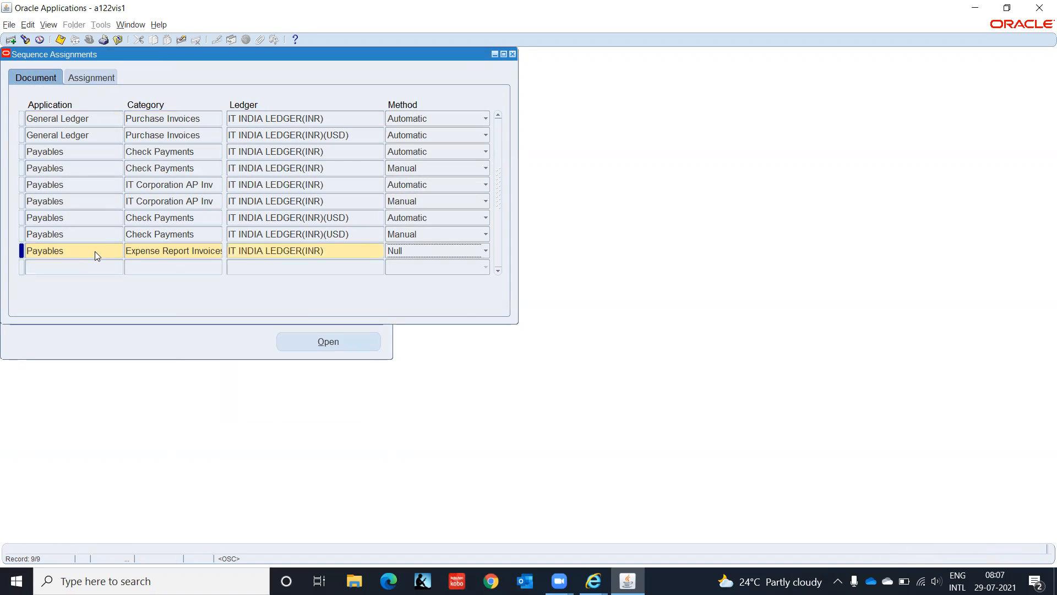
- Keep start date 01-JAN-2000 and assign sequence IT-INV-A with no end date
{"action": "key", "text": "Tab"}
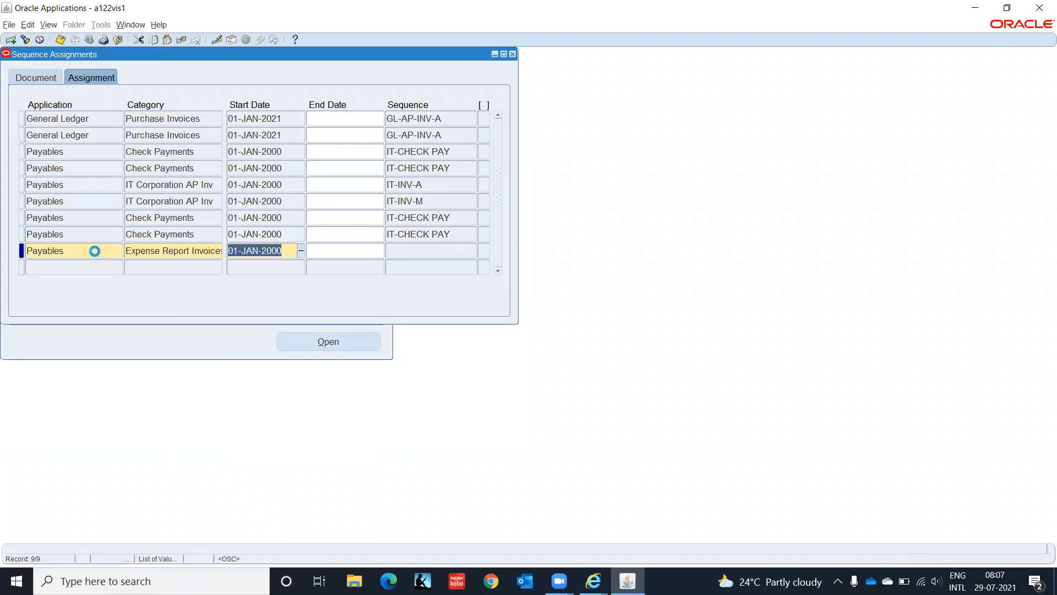
{"action": "key", "text": "Tab"}
{"action": "key", "text": "Tab"}
{"action": "type", "text": "IT-INV-A"}
- Copy Payables and Expense Report Invoices into row 10 and choose ledger IT INDIA LEDGER(INR)(USD)
{"action": "key", "text": "Tab"}
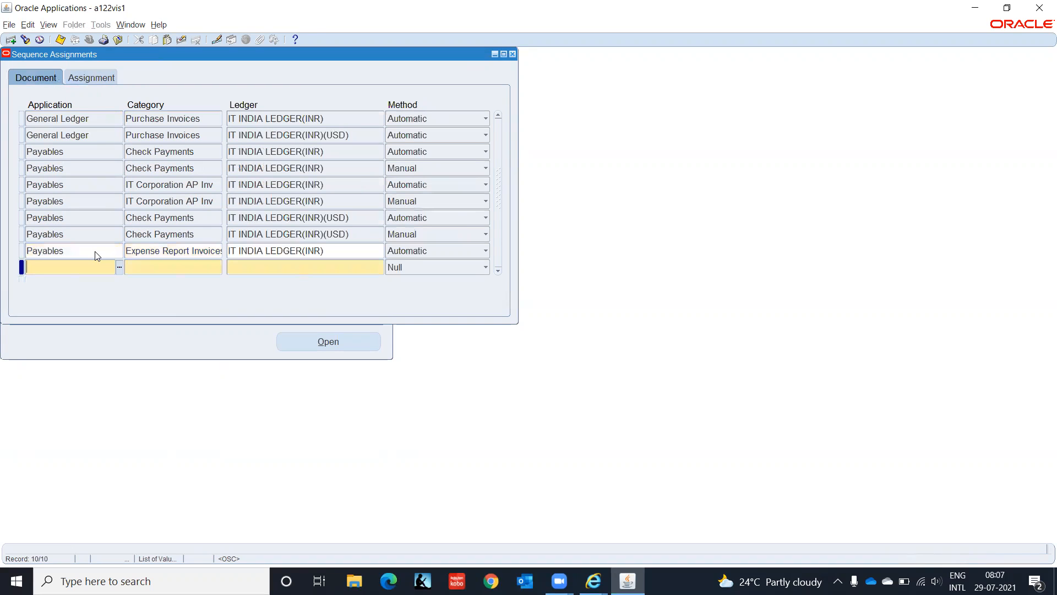
{"action": "key", "text": "shift+F5"}
{"action": "key", "text": "Tab"}
{"action": "key", "text": "shift+F5"}
{"action": "key", "text": "Tab"}
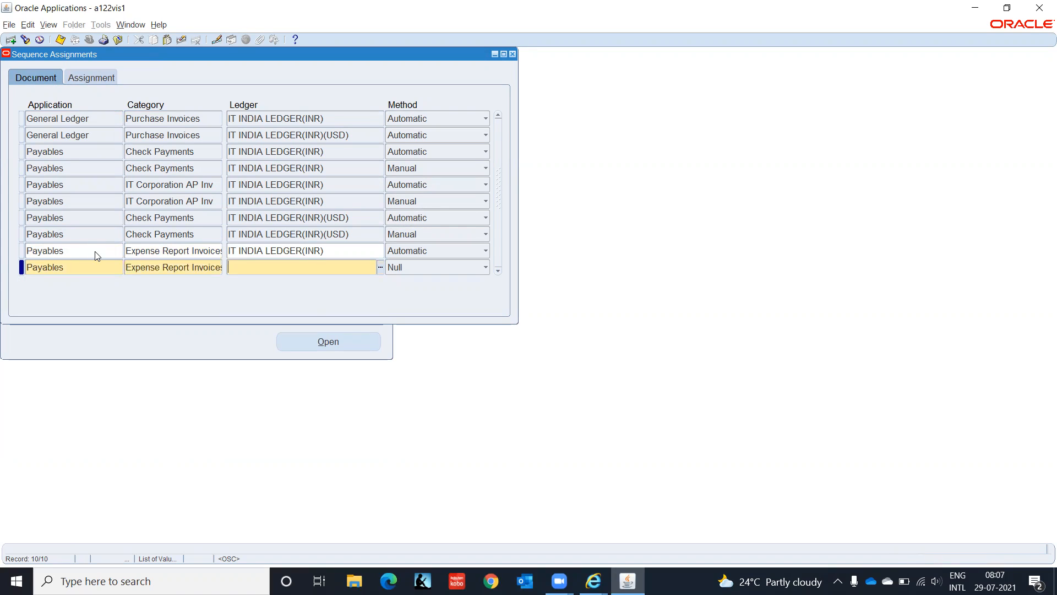
{"action": "type", "text": "IT IND"}
{"action": "key", "text": "Down"}
{"action": "key", "text": "Return"}
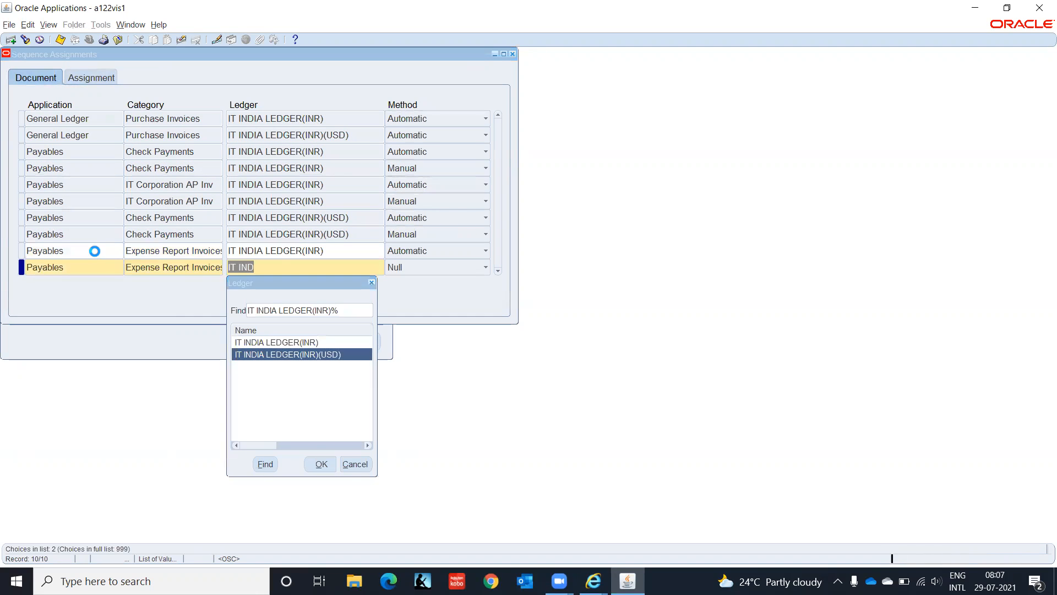
- Copy start date 01-JAN-2000 and sequence IT-INV-A from above, then save both assignments
{"action": "key", "text": "Tab"}
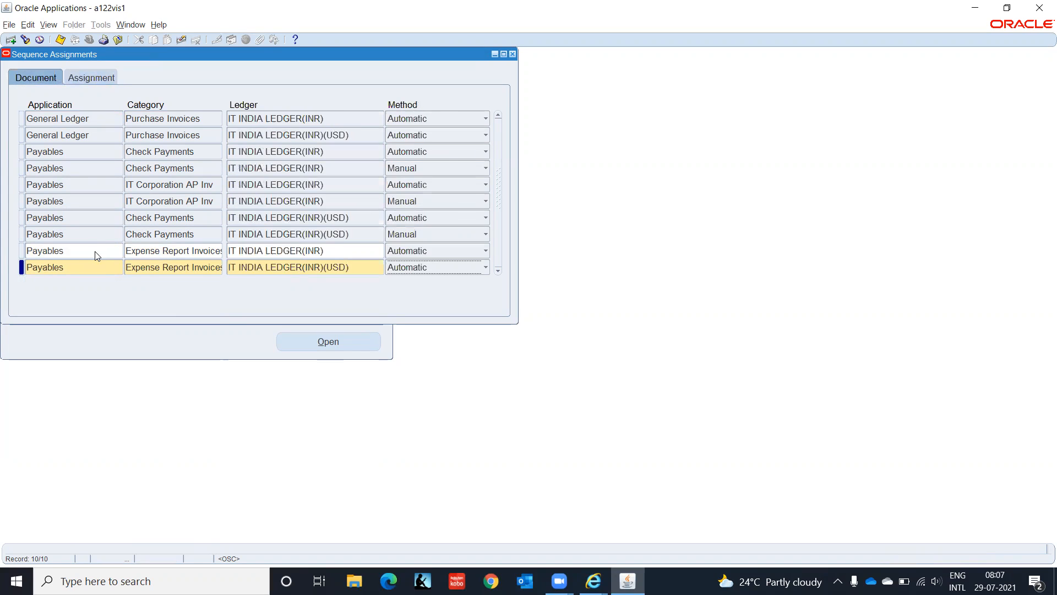
{"action": "key", "text": "shift+F5"}
{"action": "key", "text": "Tab"}
{"action": "key", "text": "Tab"}
{"action": "key", "text": "shift+F5"}
{"action": "key", "text": "ctrl+s"}
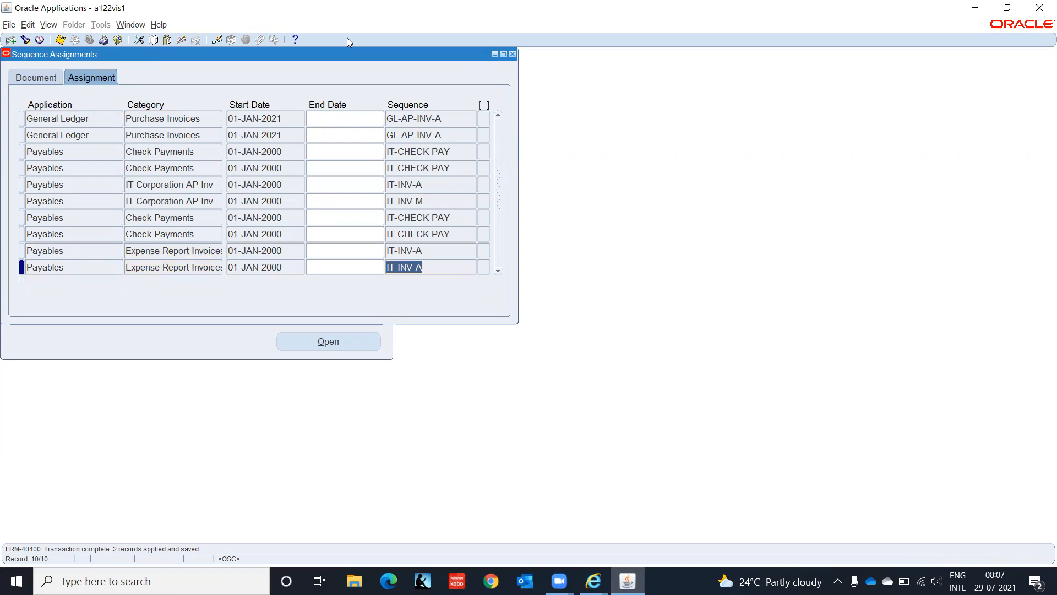
{"action": "left_click", "coordinate": [517, 60]}
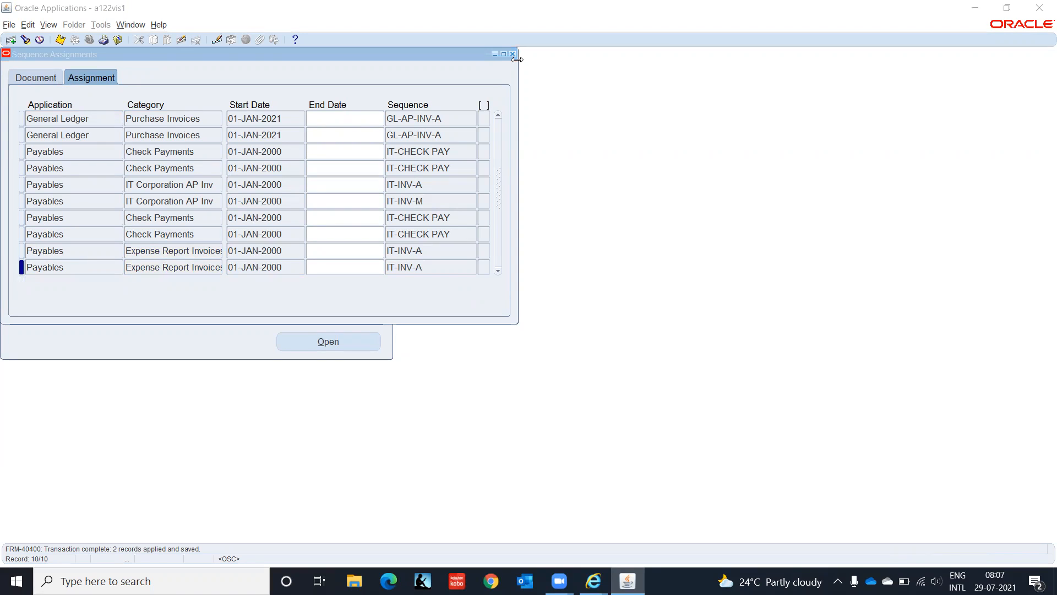
- Close the sequence assignments form and change the responsibility to AP Super User IT India
{"action": "left_click", "coordinate": [513, 53]}
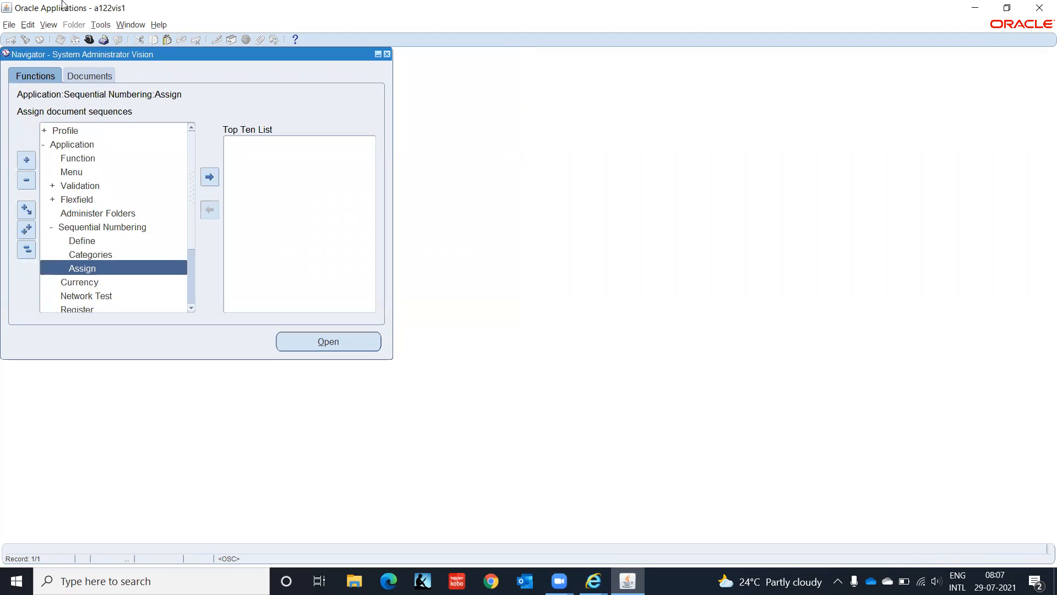
{"action": "left_click", "coordinate": [103, 41]}
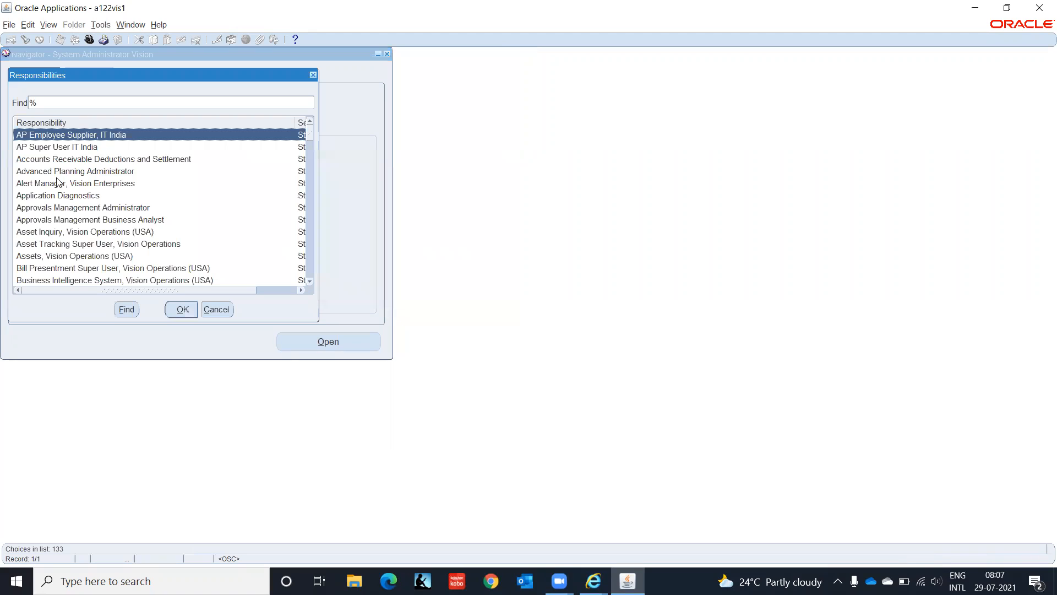
{"action": "left_click", "coordinate": [47, 149]}
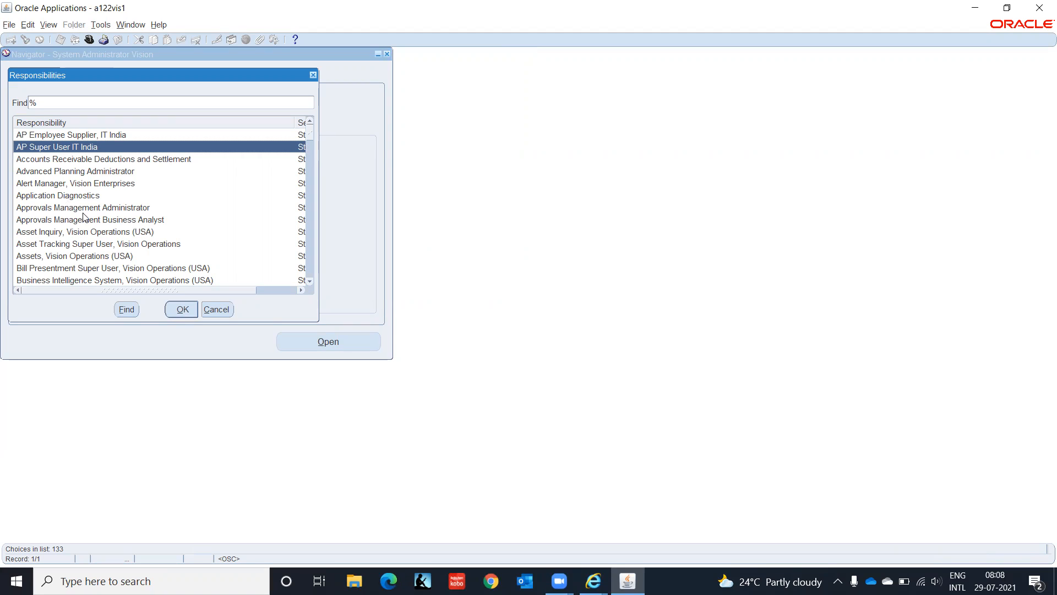
{"action": "left_click", "coordinate": [182, 307]}
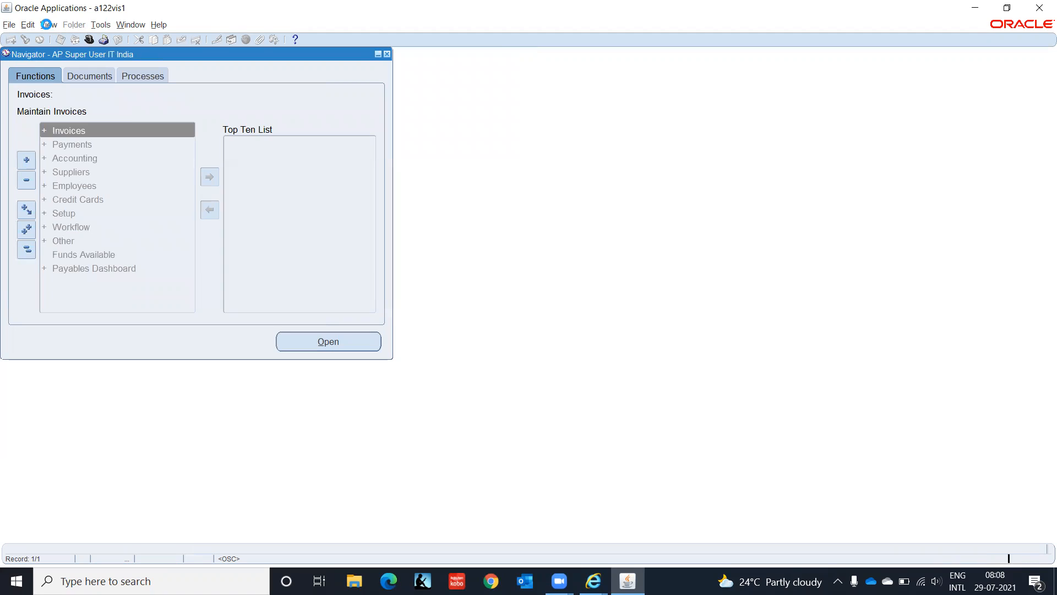
{"action": "left_click", "coordinate": [48, 25]}
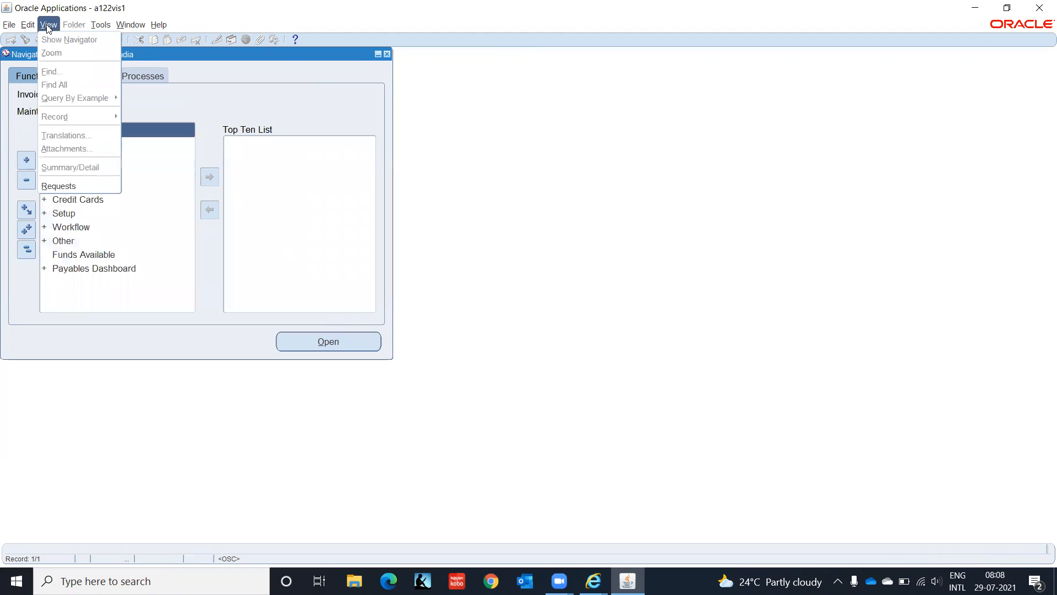
- Start a new single request, dismissing the copy-previous-request search
{"action": "left_click", "coordinate": [81, 187]}
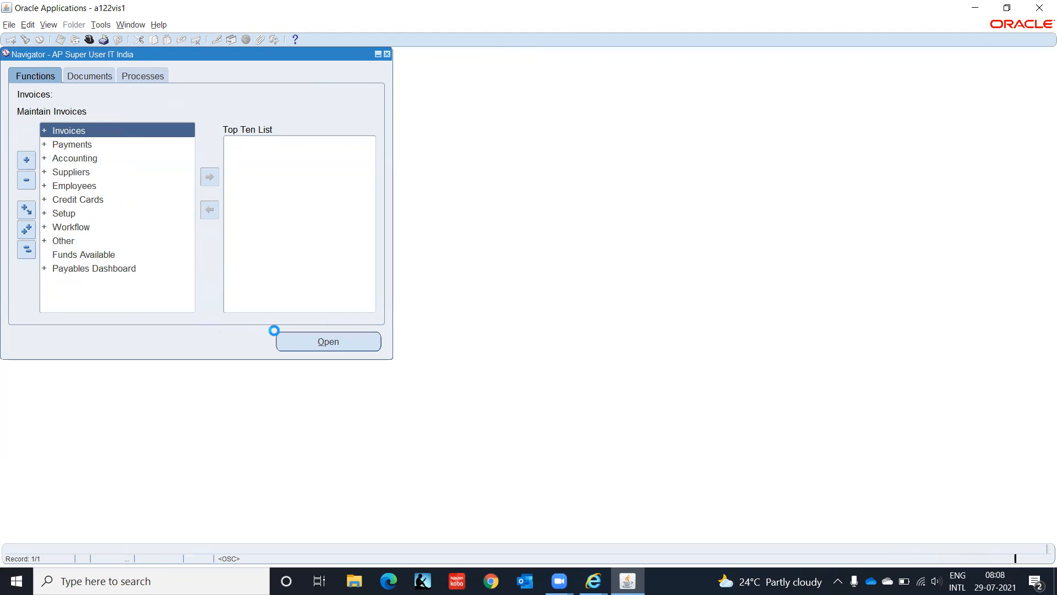
{"action": "left_click", "coordinate": [152, 378]}
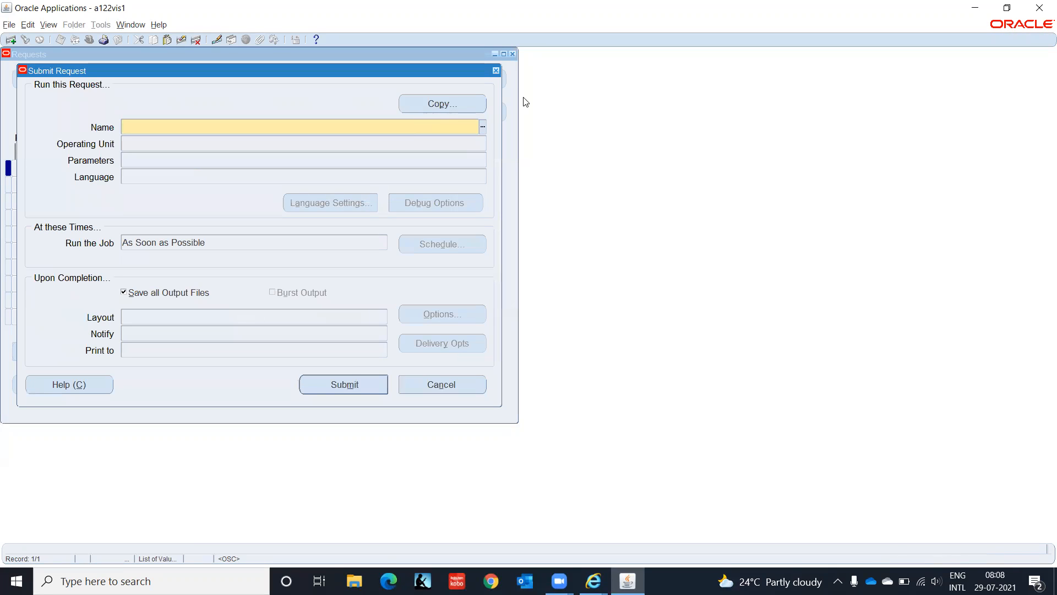
{"action": "left_click", "coordinate": [448, 104]}
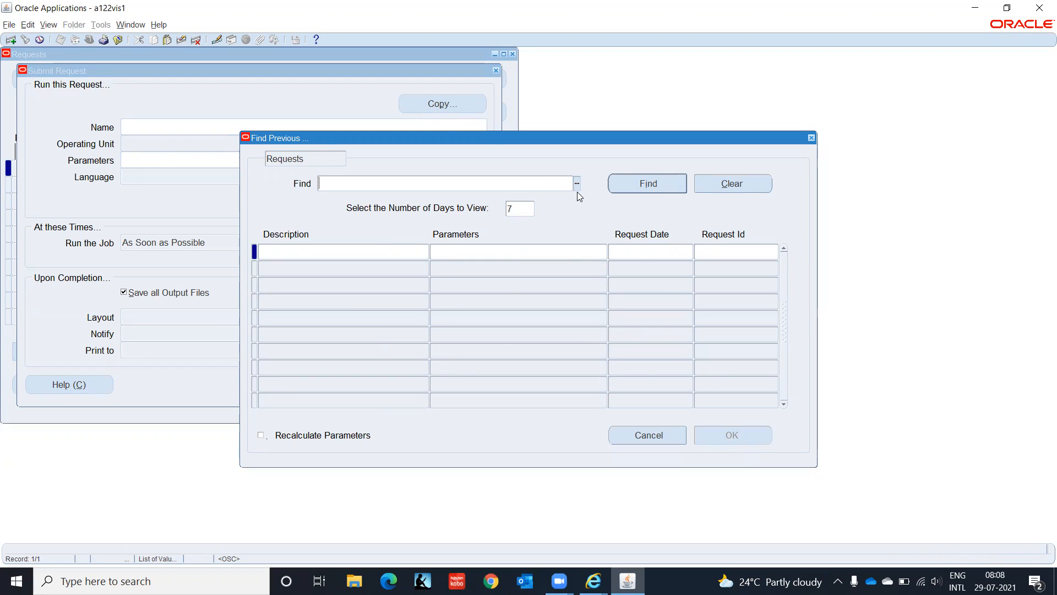
{"action": "left_click", "coordinate": [666, 438]}
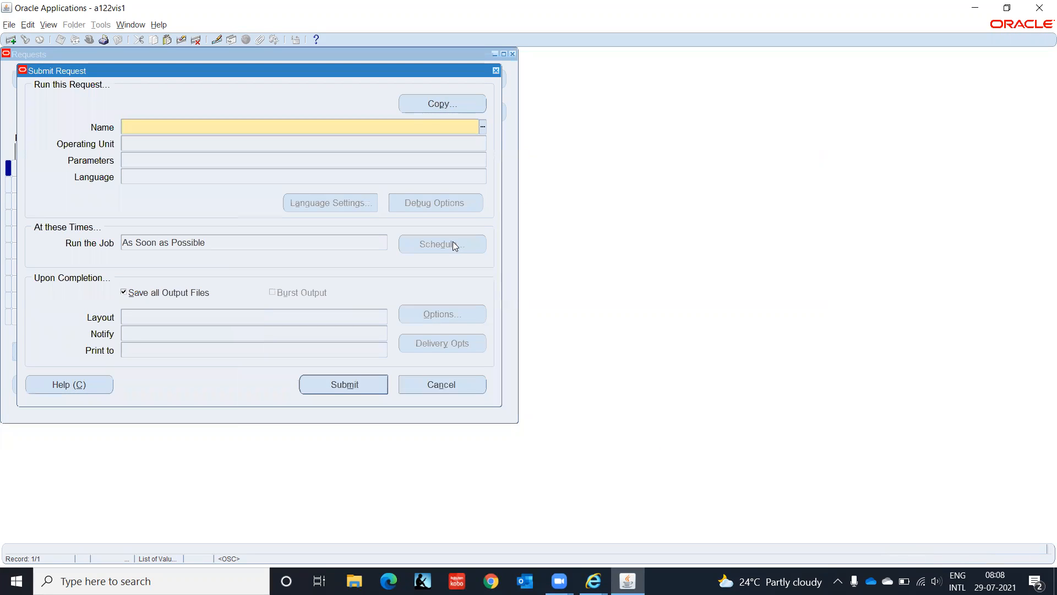
- Choose Expense Report Export as the program by searching names matching 'Expense%'
{"action": "left_click", "coordinate": [483, 125]}
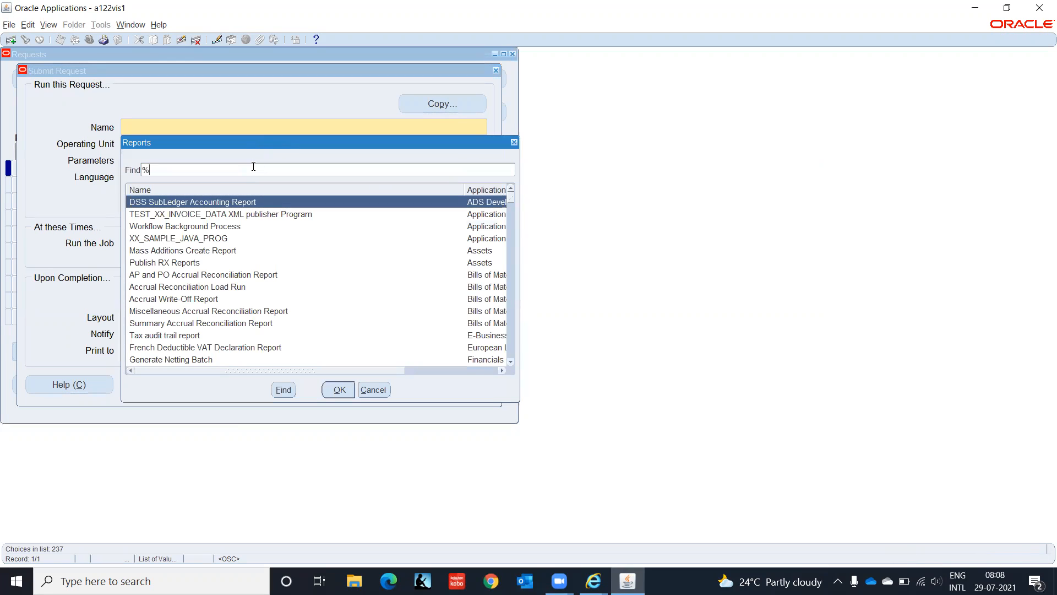
{"action": "type", "text": "Expense%"}
{"action": "key", "text": "Return"}
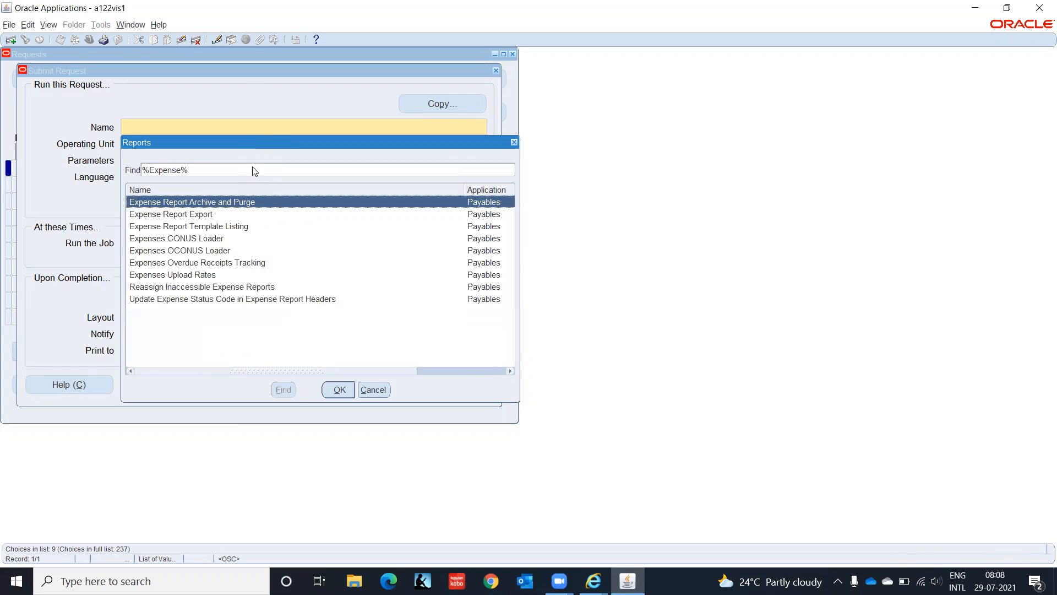
{"action": "key", "text": "Down"}
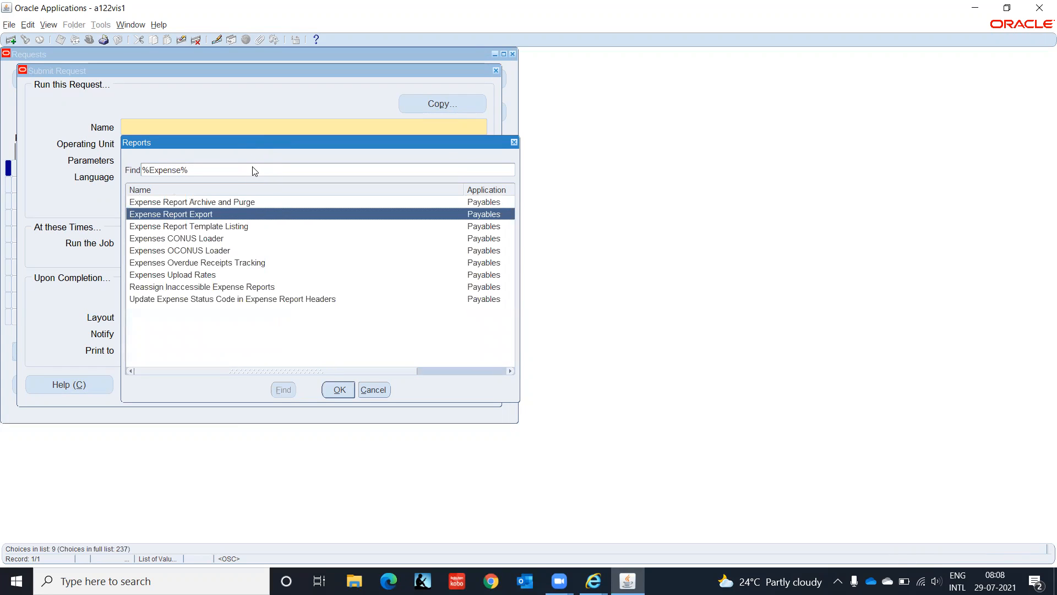
{"action": "key", "text": "Return"}
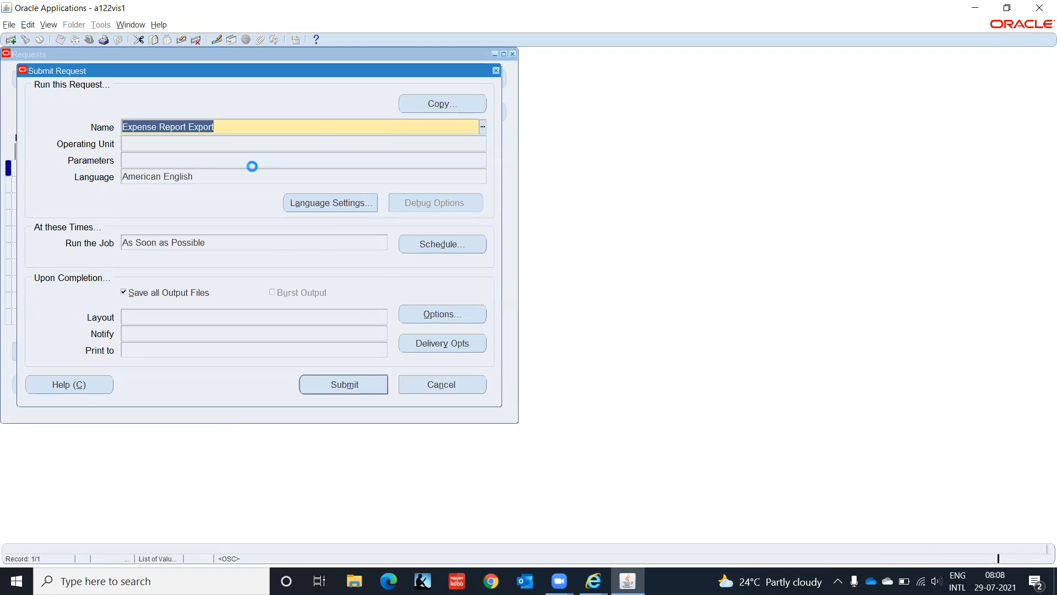
- Set the Source parameter to Payables Expense Reports and GL Date to 28-JUL-2021
{"action": "left_click", "coordinate": [509, 235]}
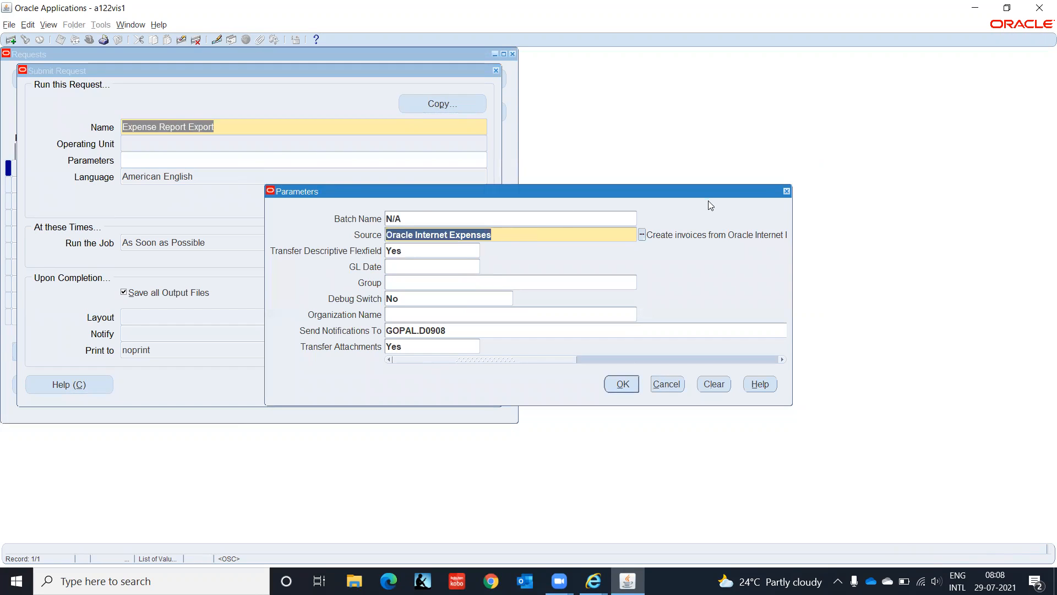
{"action": "left_click", "coordinate": [642, 235]}
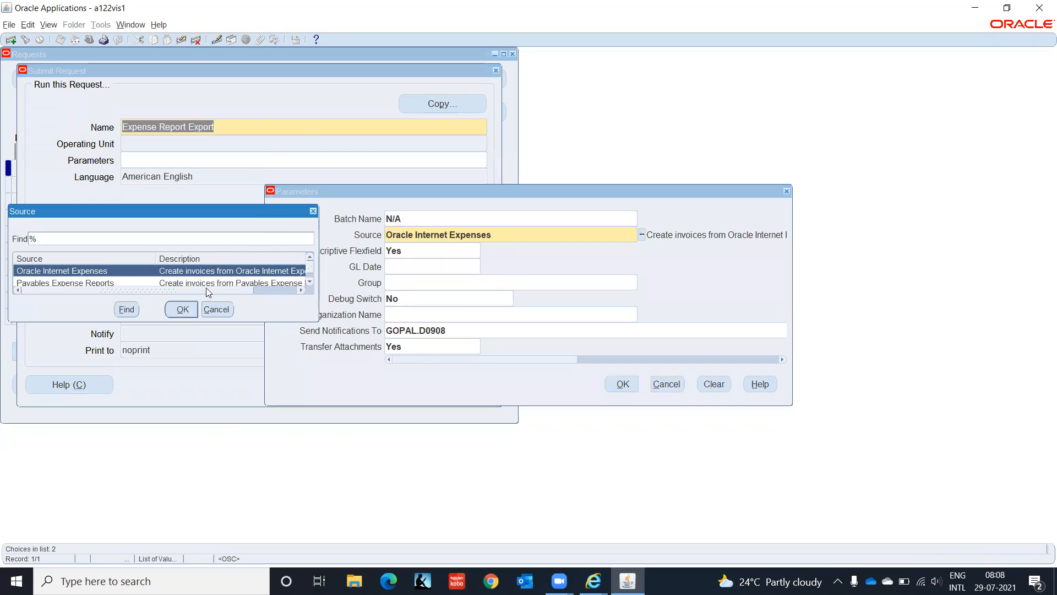
{"action": "key", "text": "Down"}
{"action": "left_click", "coordinate": [183, 309]}
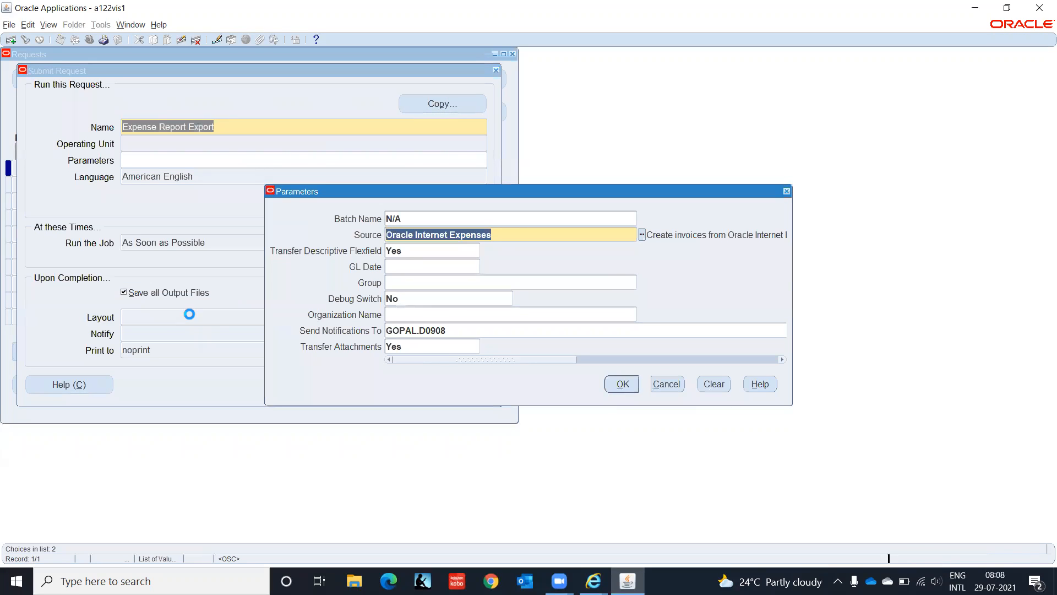
{"action": "left_click", "coordinate": [405, 265]}
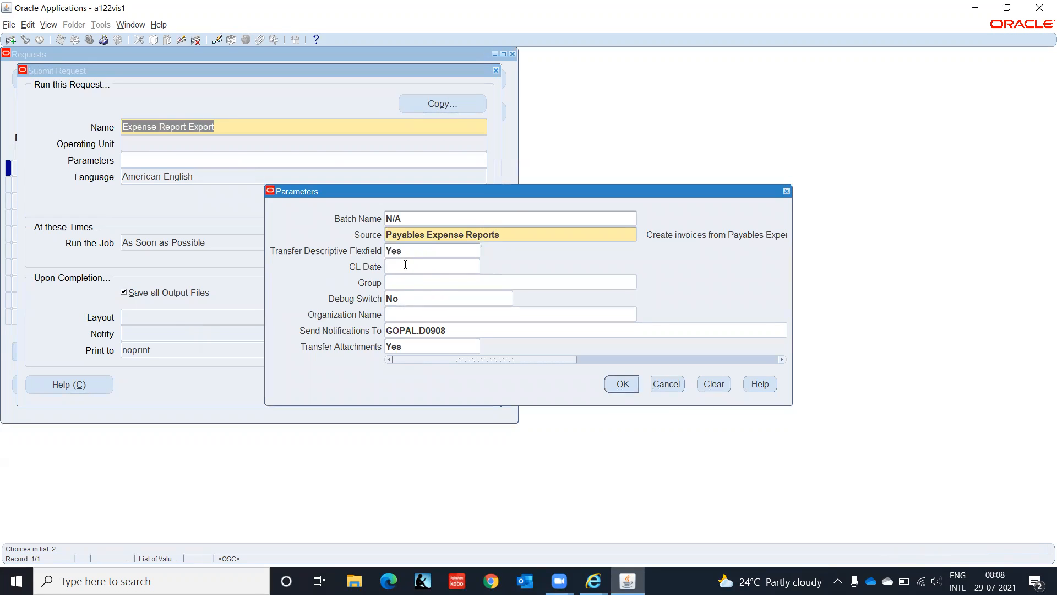
{"action": "type", "text": "28jul2021"}
{"action": "key", "text": "Tab"}
{"action": "key", "text": "Tab"}
{"action": "key", "text": "Tab"}
{"action": "key", "text": "Tab"}
{"action": "key", "text": "Tab"}
- Accept the parameters and submit Expense Report Export, declining to submit another request
{"action": "left_click", "coordinate": [620, 384]}
{"action": "left_click", "coordinate": [344, 384]}
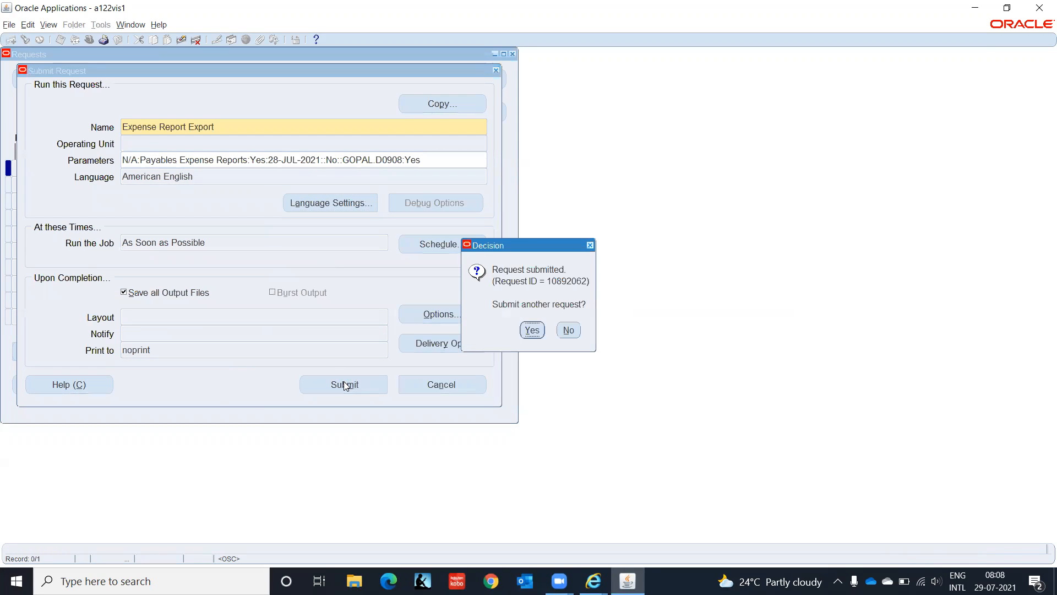
{"action": "left_click", "coordinate": [568, 330]}
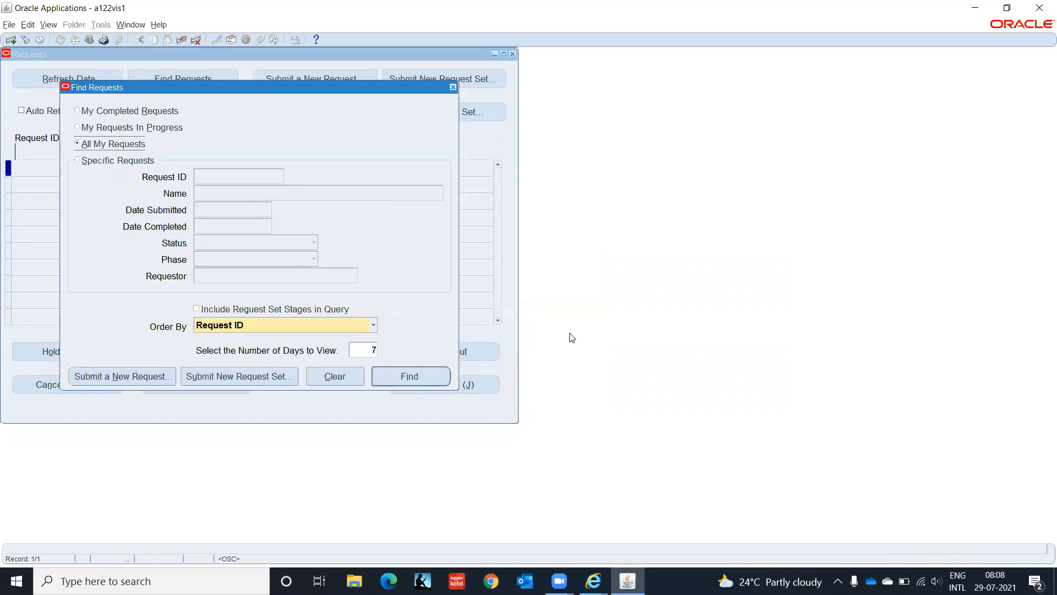
- List all my requests and open the output of Expense Report Export request 10892062 in the browser
{"action": "left_click", "coordinate": [421, 379]}
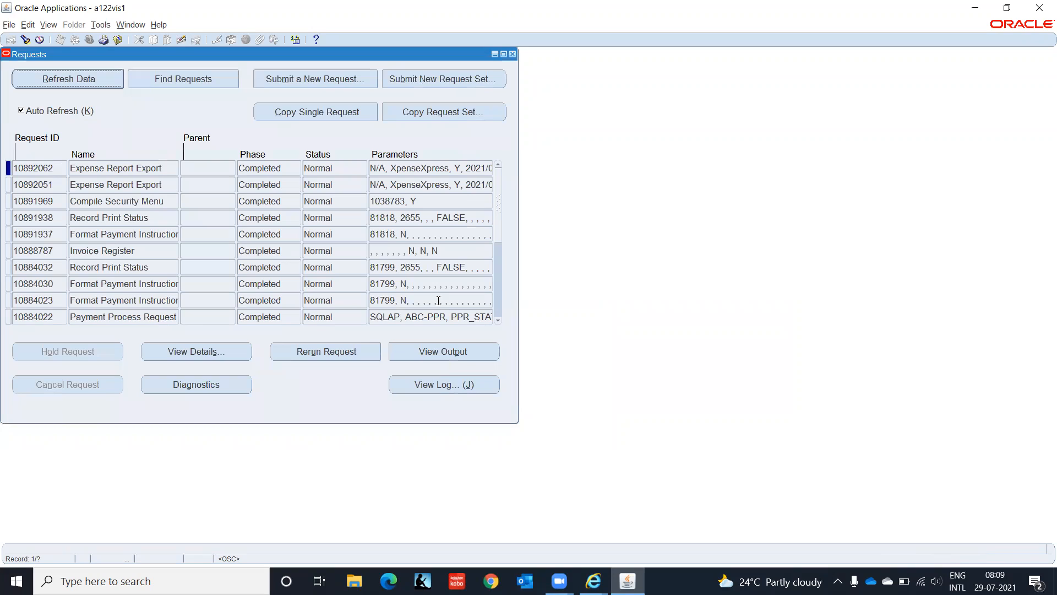
{"action": "left_click", "coordinate": [472, 355]}
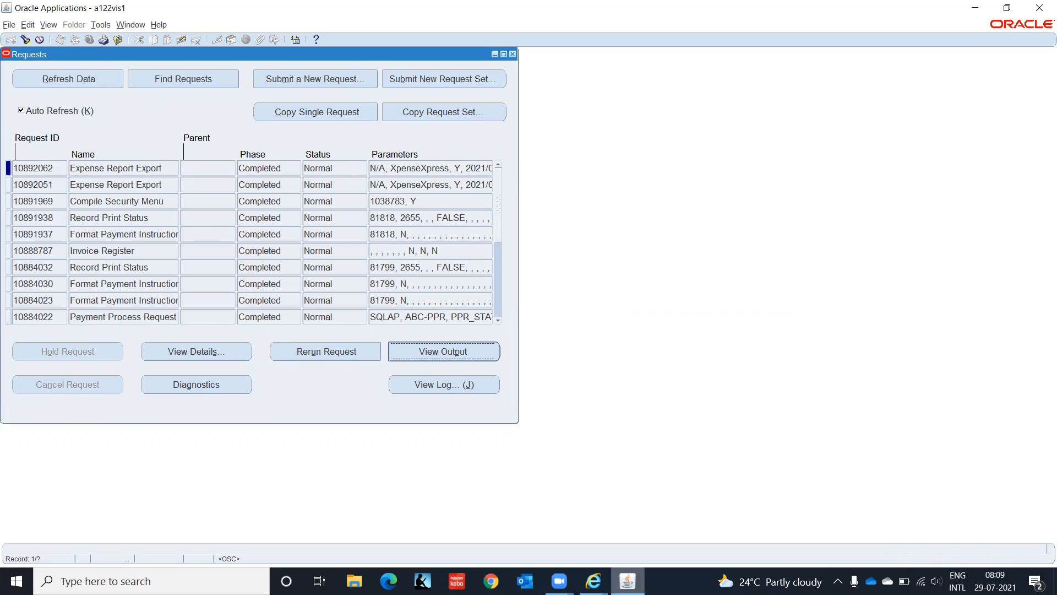
{"action": "left_click", "coordinate": [593, 581]}
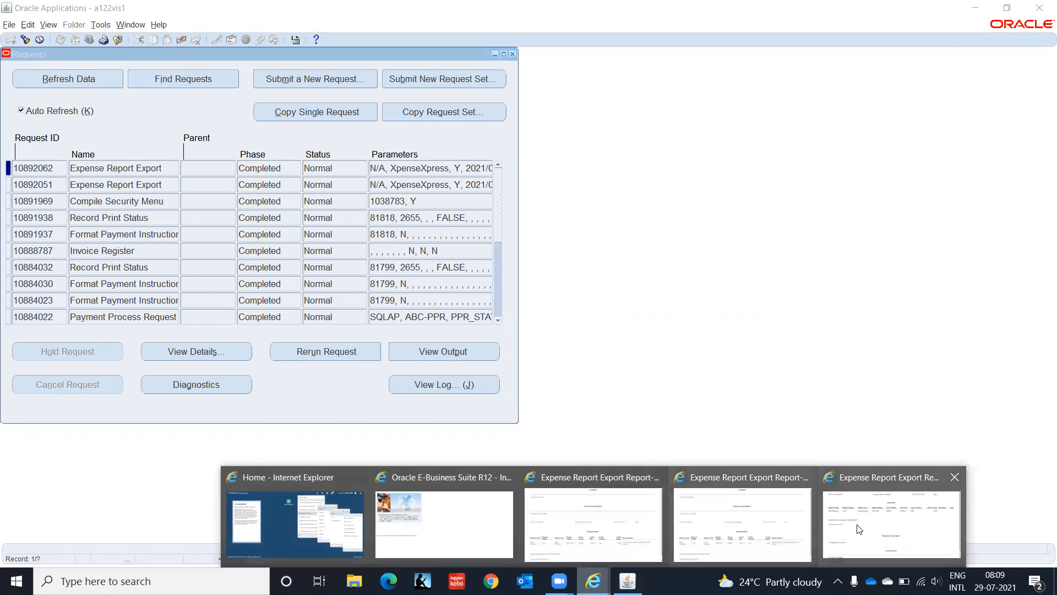
{"action": "left_click", "coordinate": [878, 524]}
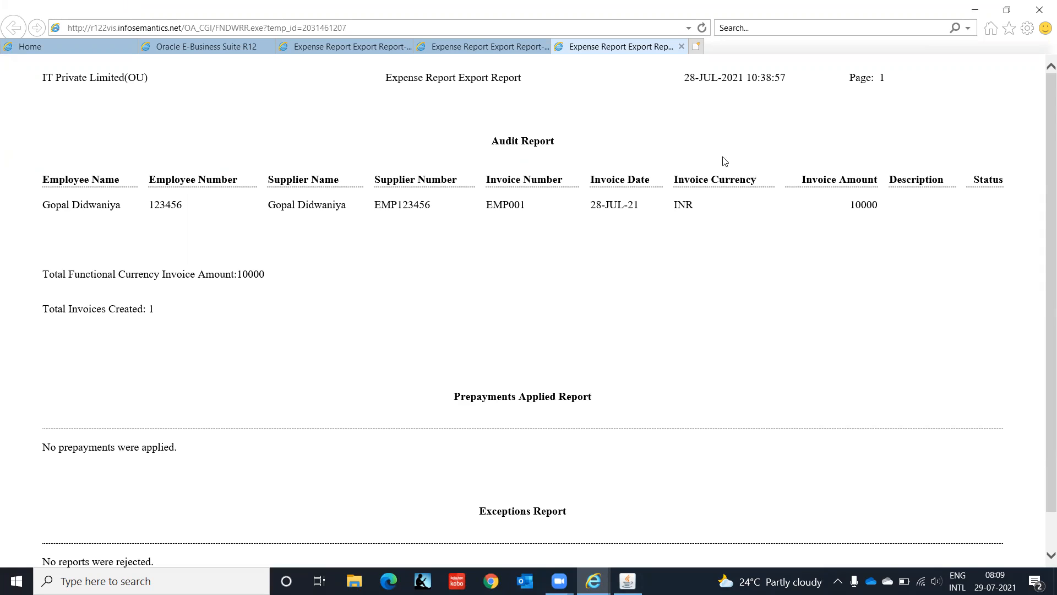
- Minimize the browser after reviewing the output showing invoice EMP001 for 10000 INR
{"action": "left_click", "coordinate": [978, 14]}
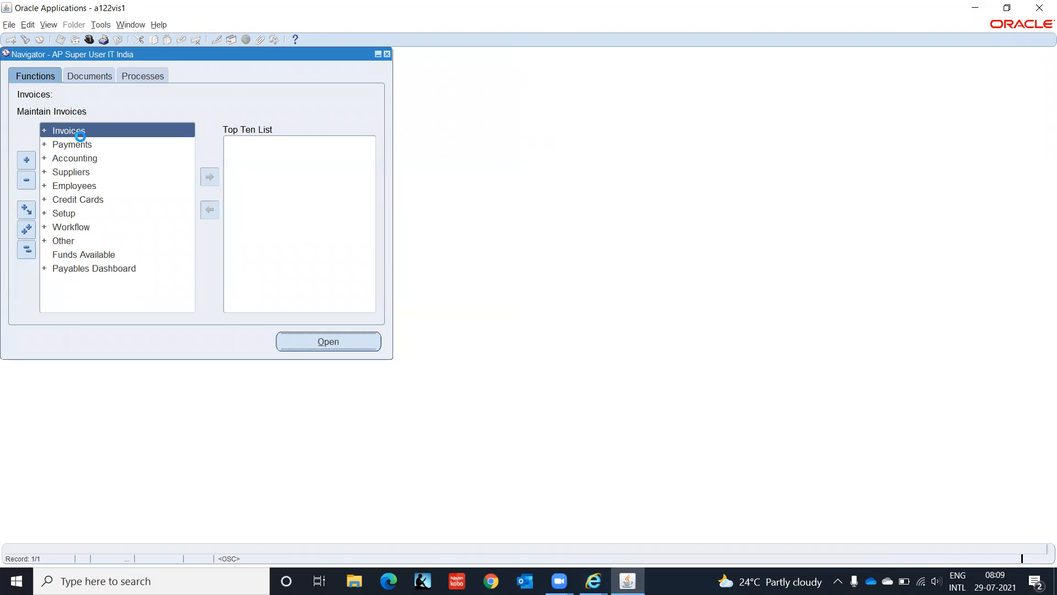
- Open Invoices under Invoices > Entry and find invoice number 'EMP00' to show EMP001
{"action": "double_click", "coordinate": [80, 142]}
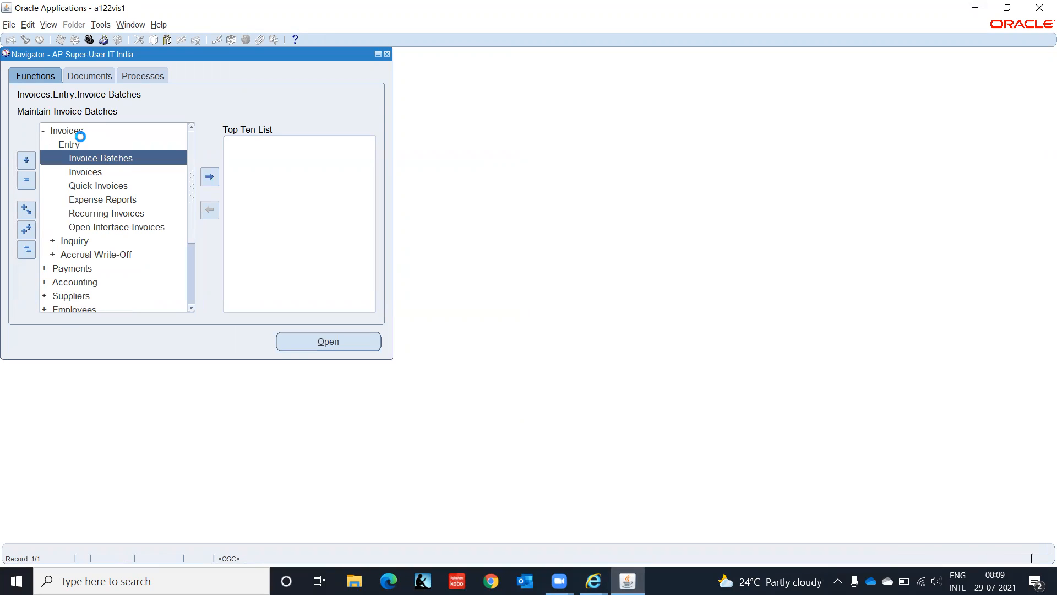
{"action": "key", "text": "Down"}
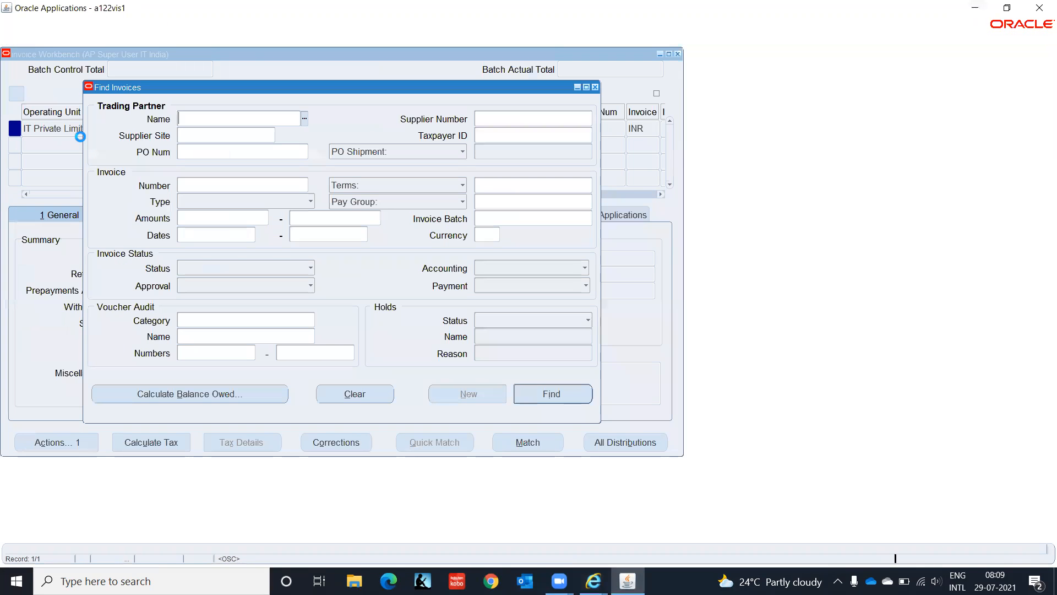
{"action": "left_click", "coordinate": [211, 186]}
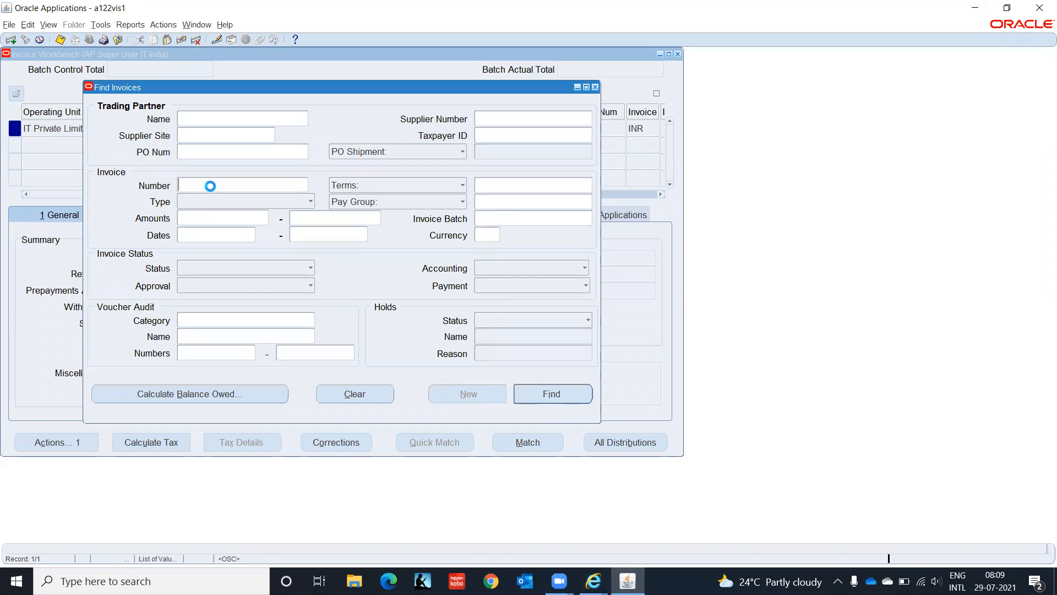
{"action": "type", "text": "EMP00"}
{"action": "key", "text": "Return"}
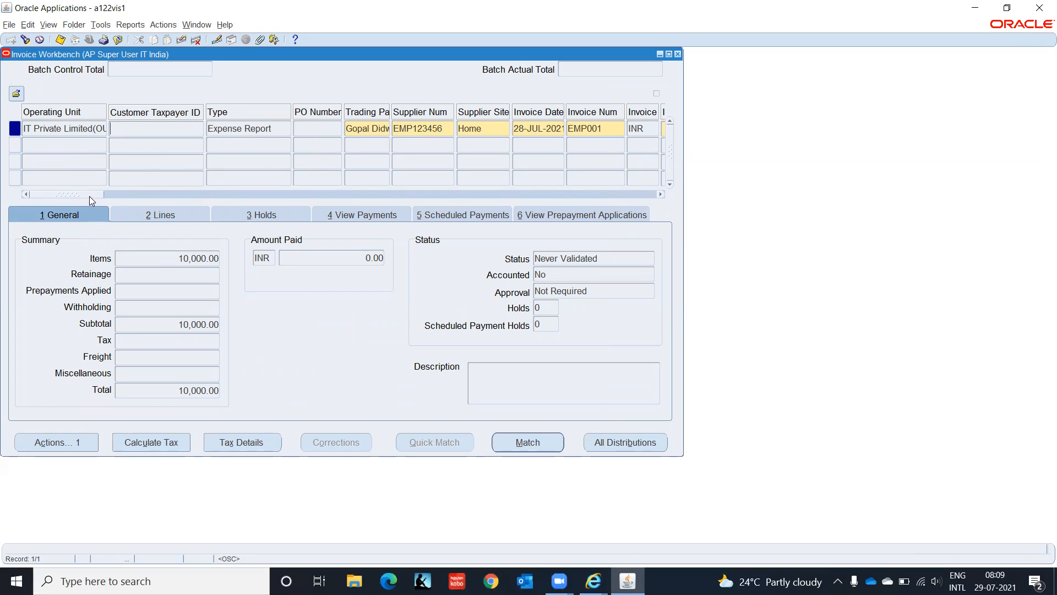
- Scroll the invoice EMP001 header grid sideways to inspect its columns
{"action": "left_click_drag", "start_coordinate": [89, 194], "coordinate": [110, 194]}
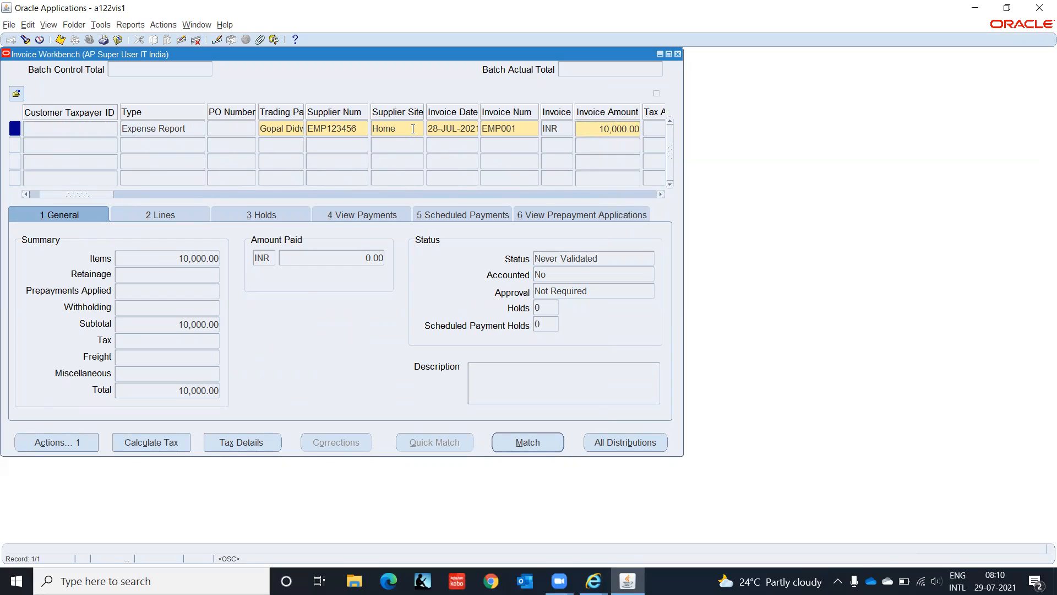
{"action": "left_click_drag", "start_coordinate": [50, 193], "coordinate": [606, 182]}
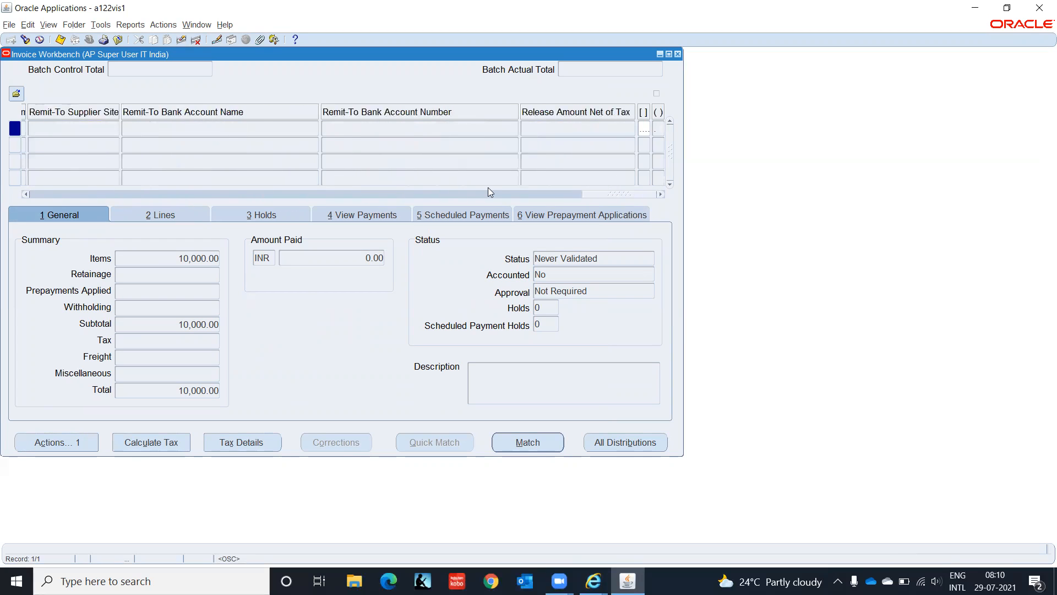
{"action": "left_click_drag", "start_coordinate": [488, 187], "coordinate": [2, 186]}
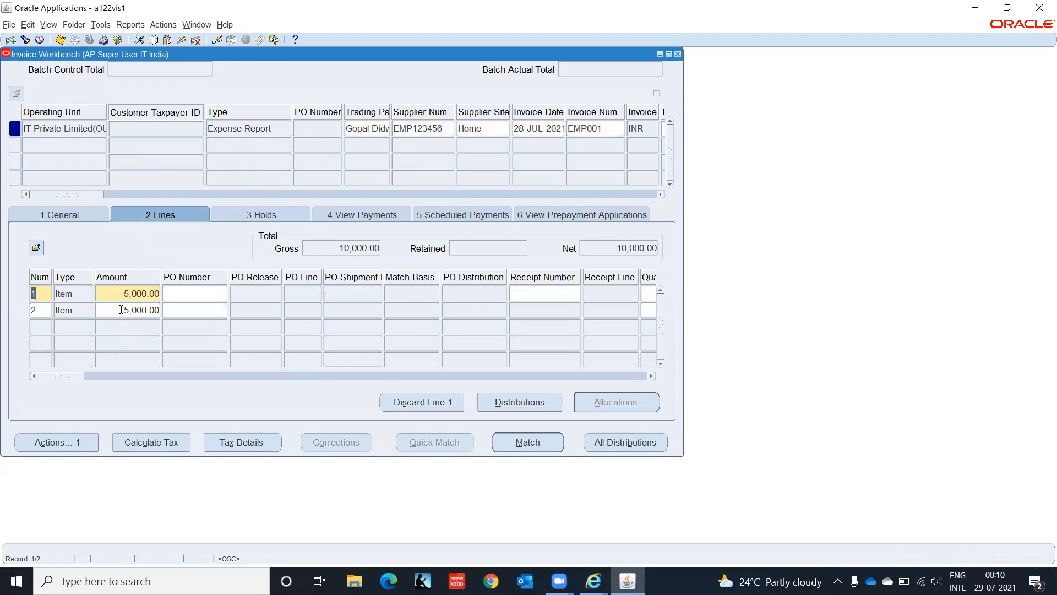
- Review line 1's 5,000.00 Accommodation distribution to account C1.CHN.HR.5800.00.0000, then close it
{"action": "left_click", "coordinate": [116, 295]}
{"action": "left_click", "coordinate": [513, 405]}
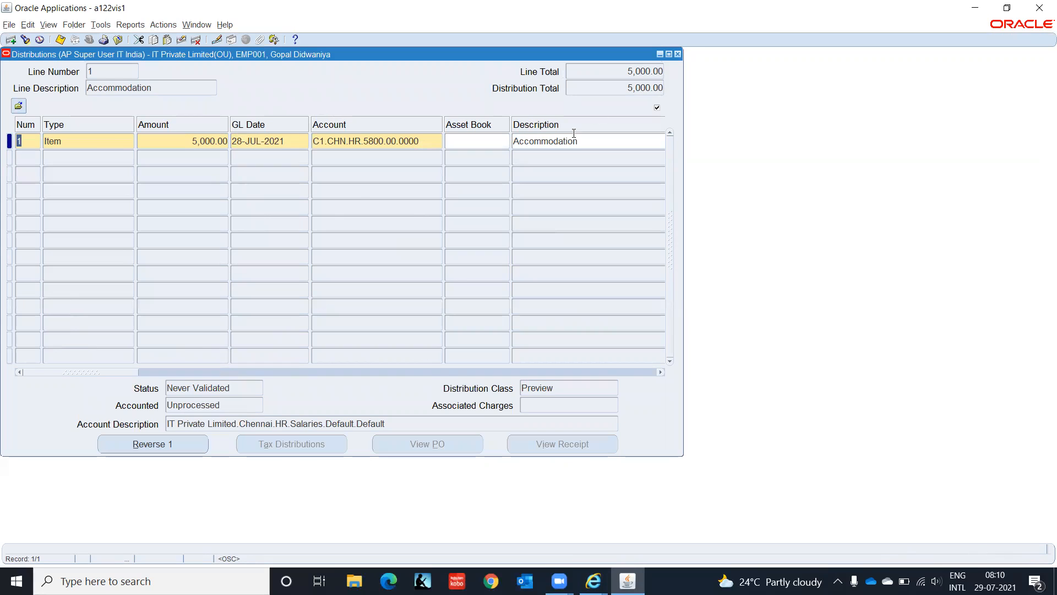
{"action": "left_click", "coordinate": [676, 54]}
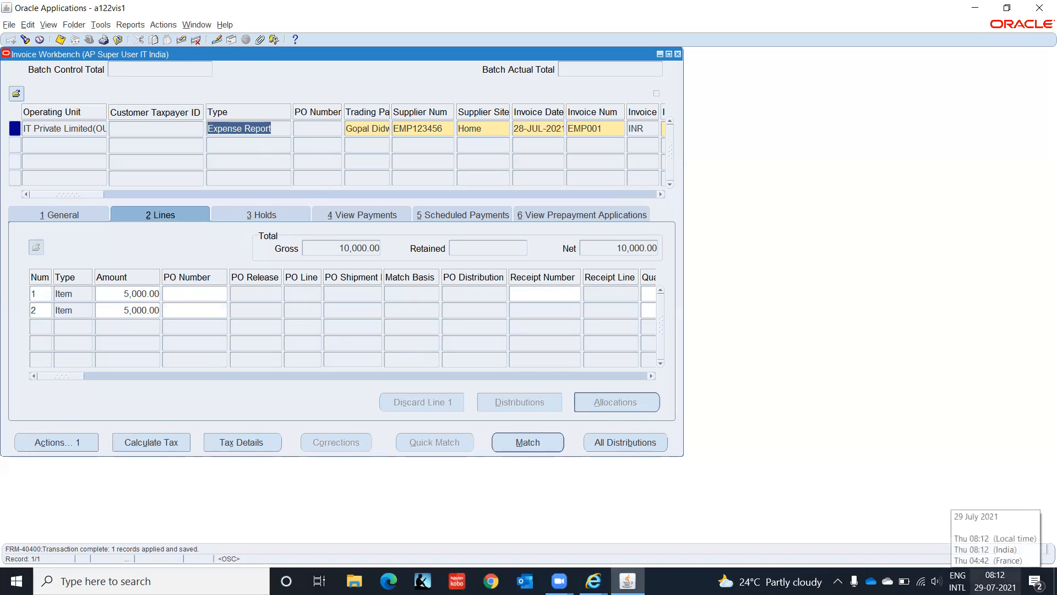
{"action": "left_click", "coordinate": [994, 580]}
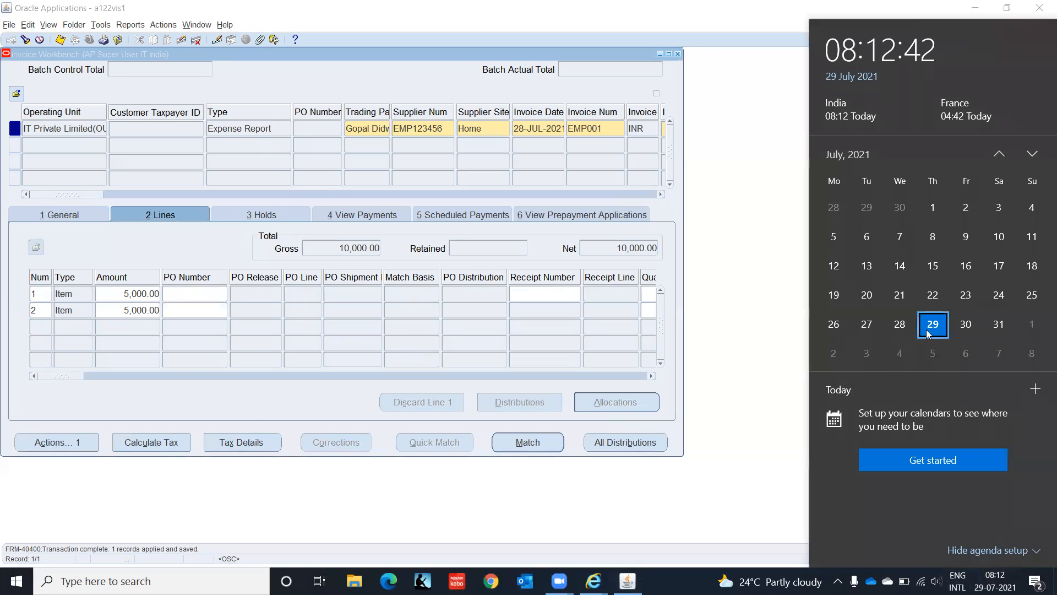
{"action": "left_click", "coordinate": [1000, 324]}
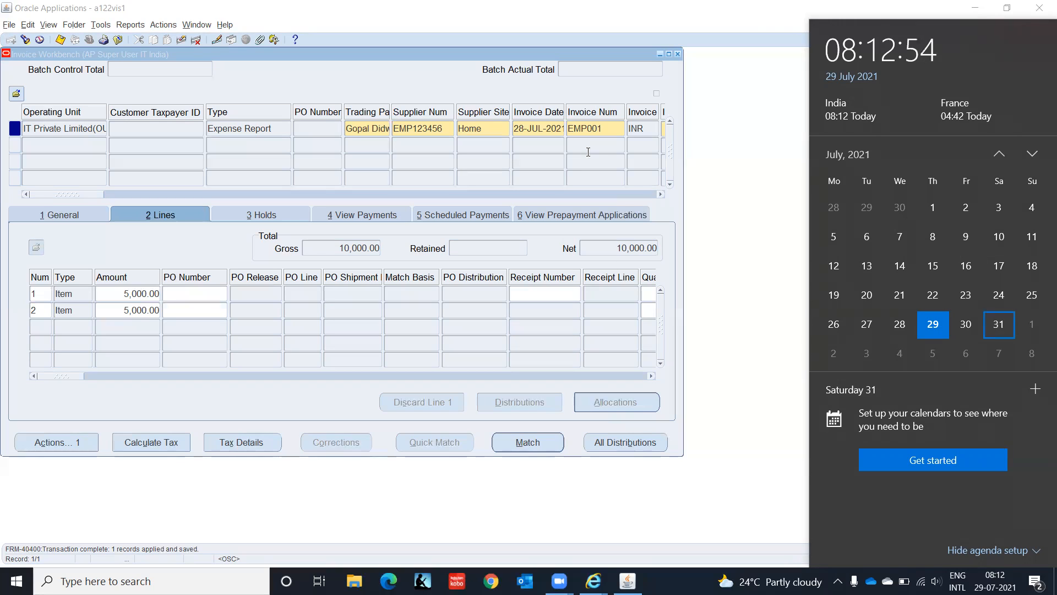
{"action": "left_click", "coordinate": [702, 151]}
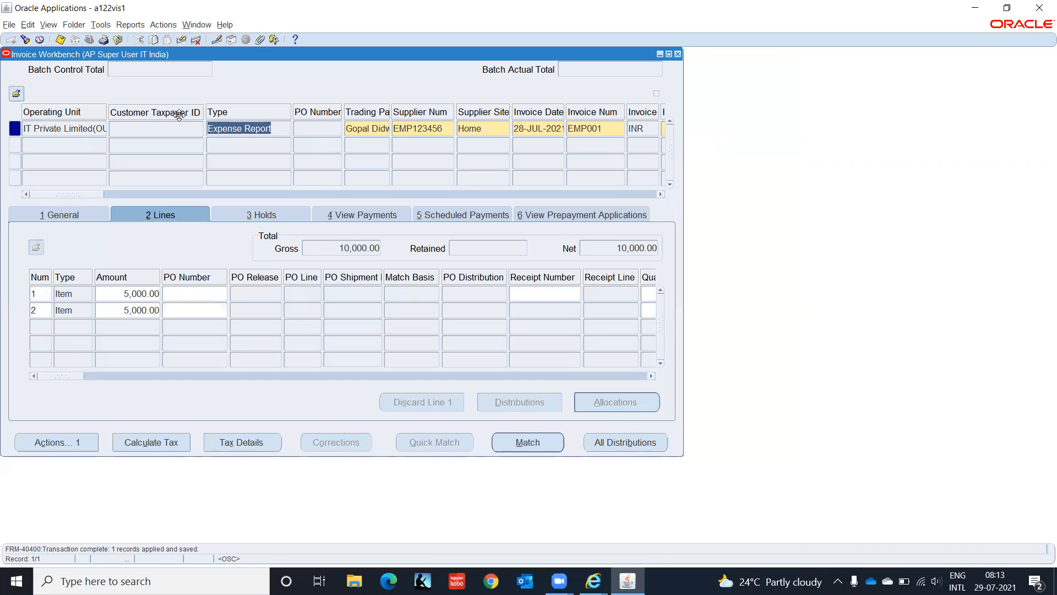
{"action": "left_click", "coordinate": [592, 63]}
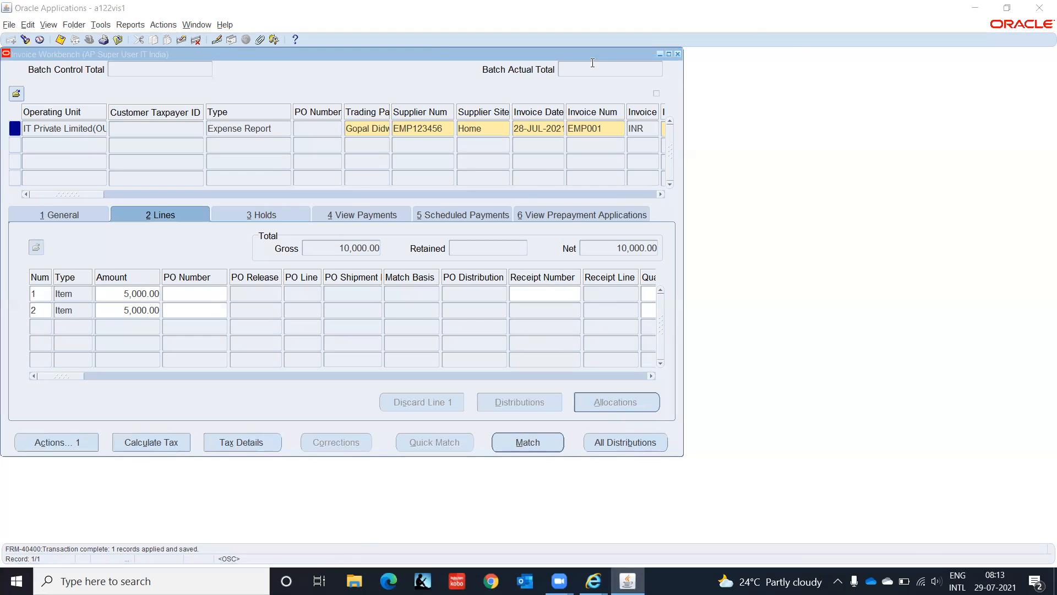